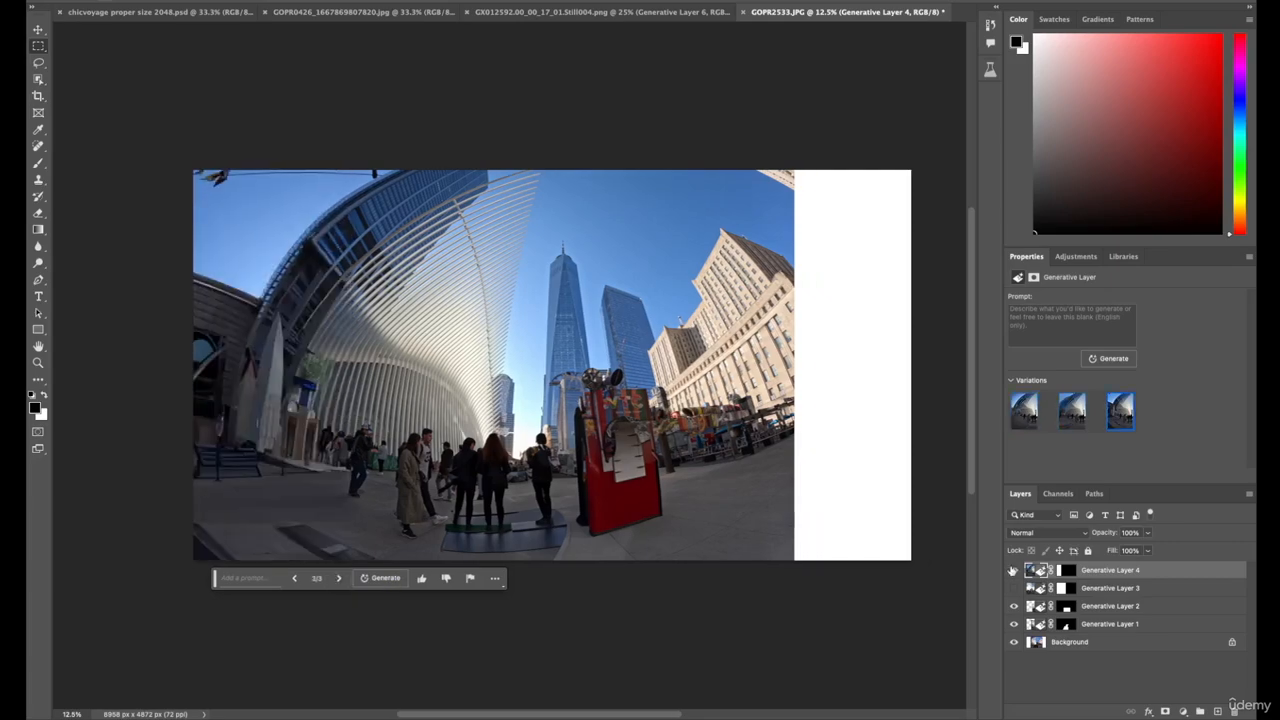
Step: Marquee-select an area overlapping the street photo's edge and the blank canvas, and run Generative Fill on it without a prompt
drag(690, 167, 840, 558)
click(651, 580)
click(809, 581)
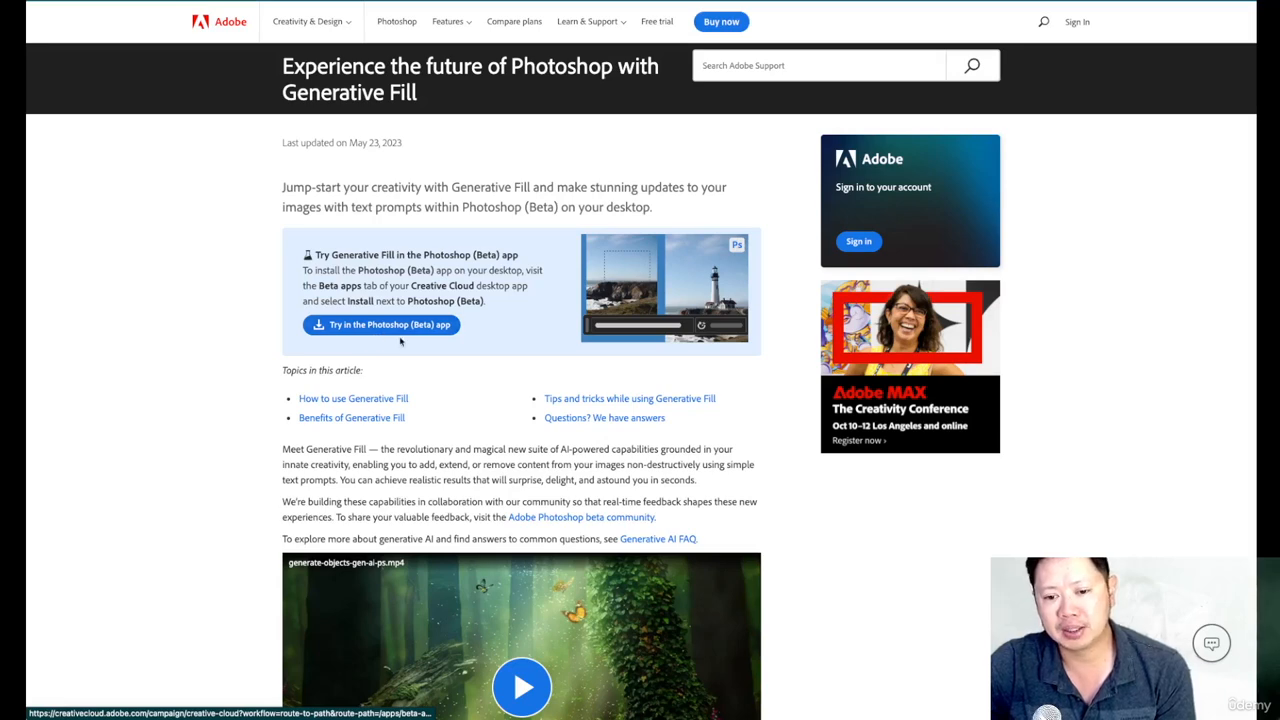
Step: Read the introduction of Adobe's Generative Fill help page, including the Photoshop (Beta) install note and the list of capabilities
scroll(400, 342, down, 2)
scroll(400, 342, down, 4)
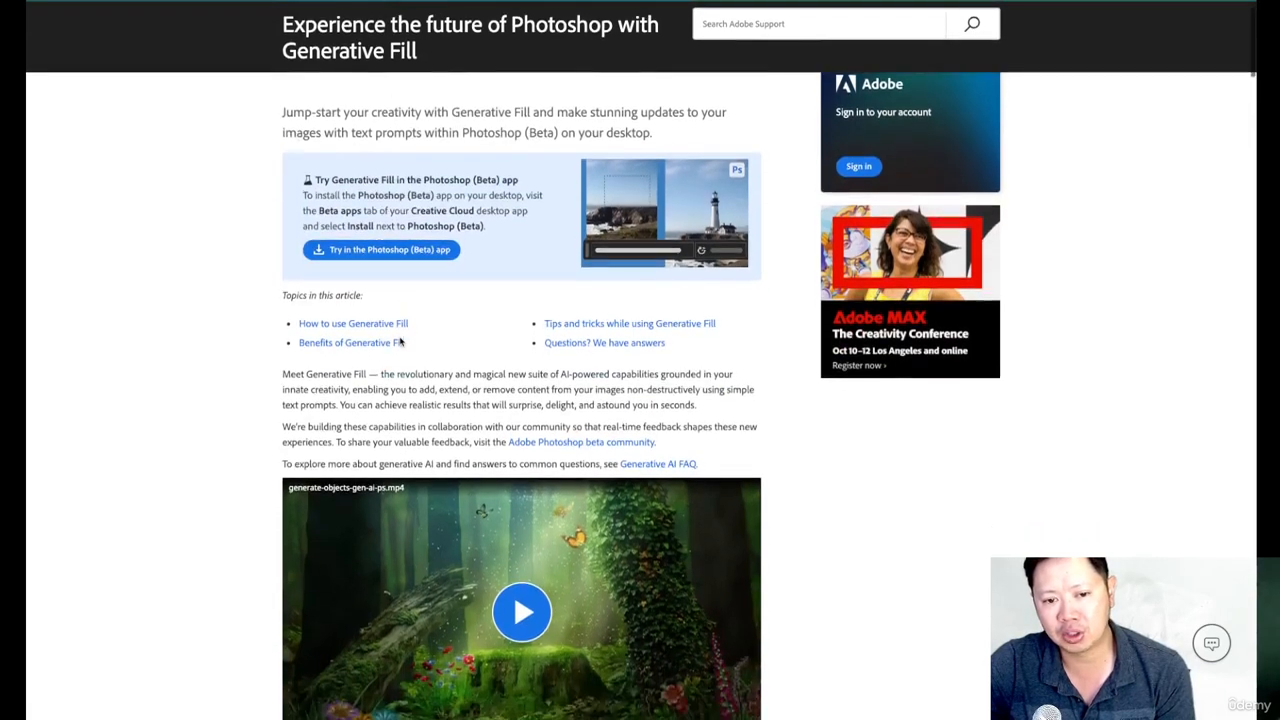
scroll(399, 337, down, 2)
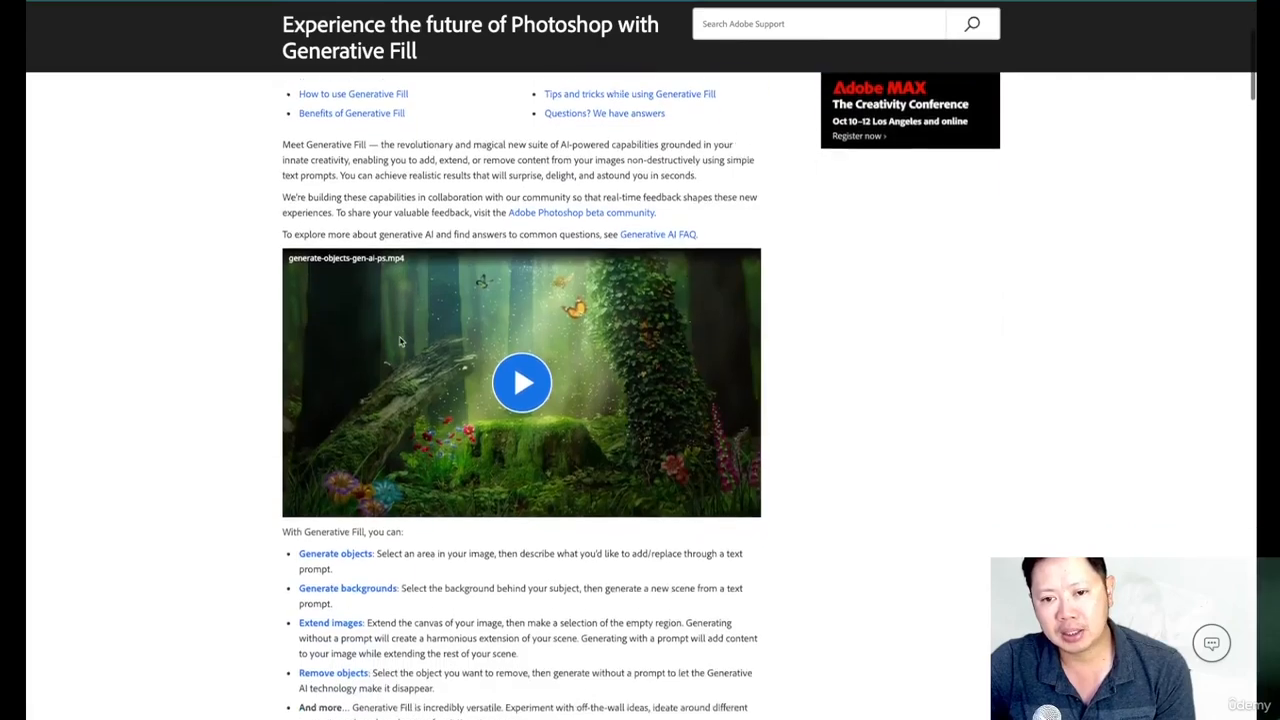
scroll(399, 340, up, 1)
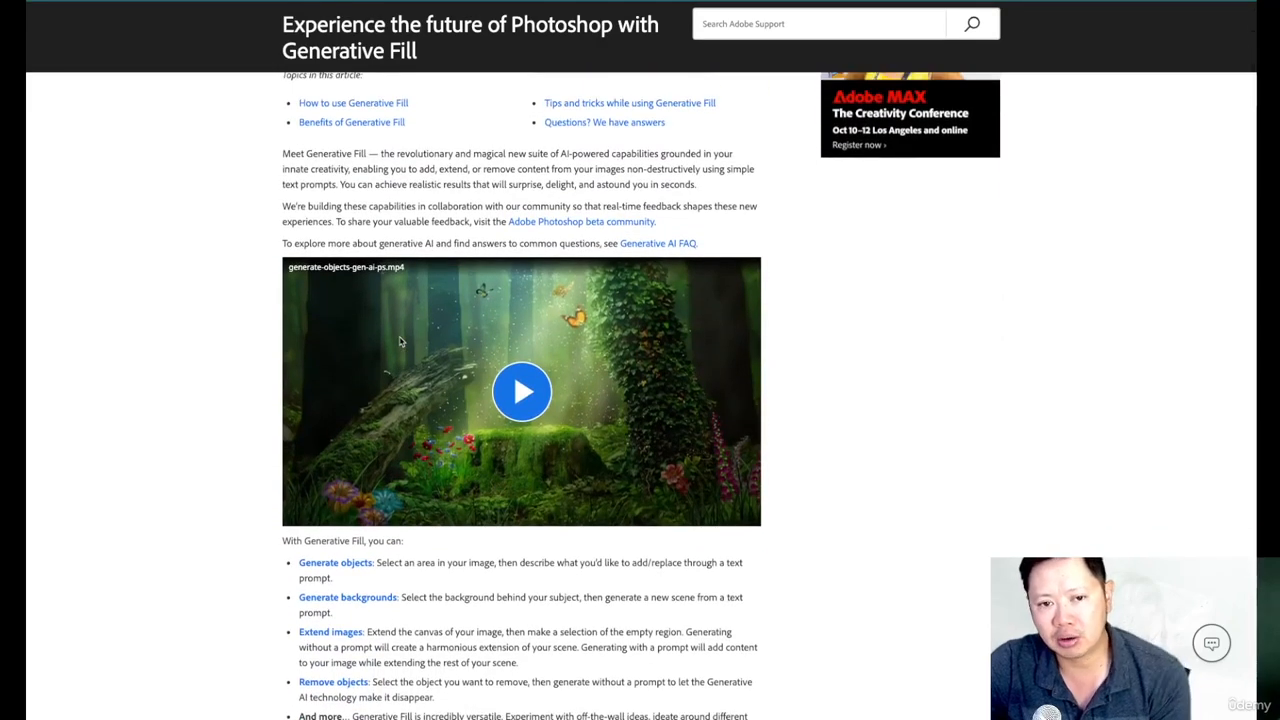
scroll(399, 342, up, 2)
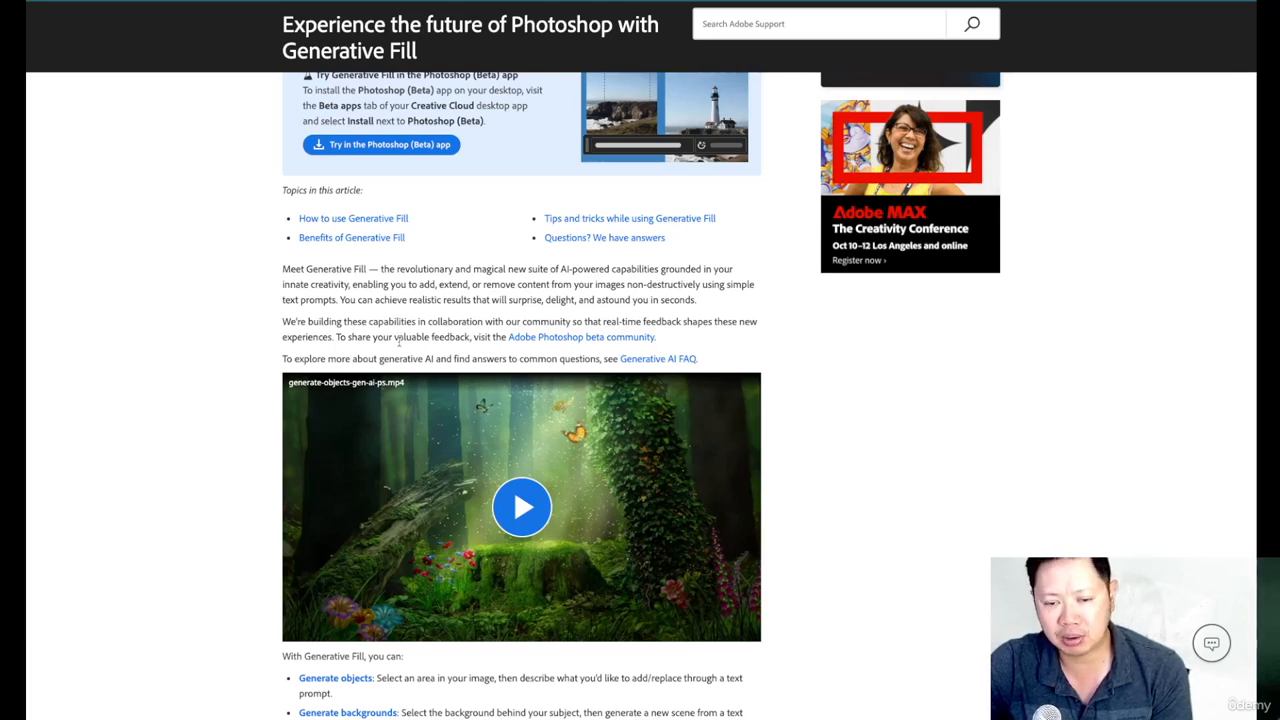
scroll(399, 340, down, 3)
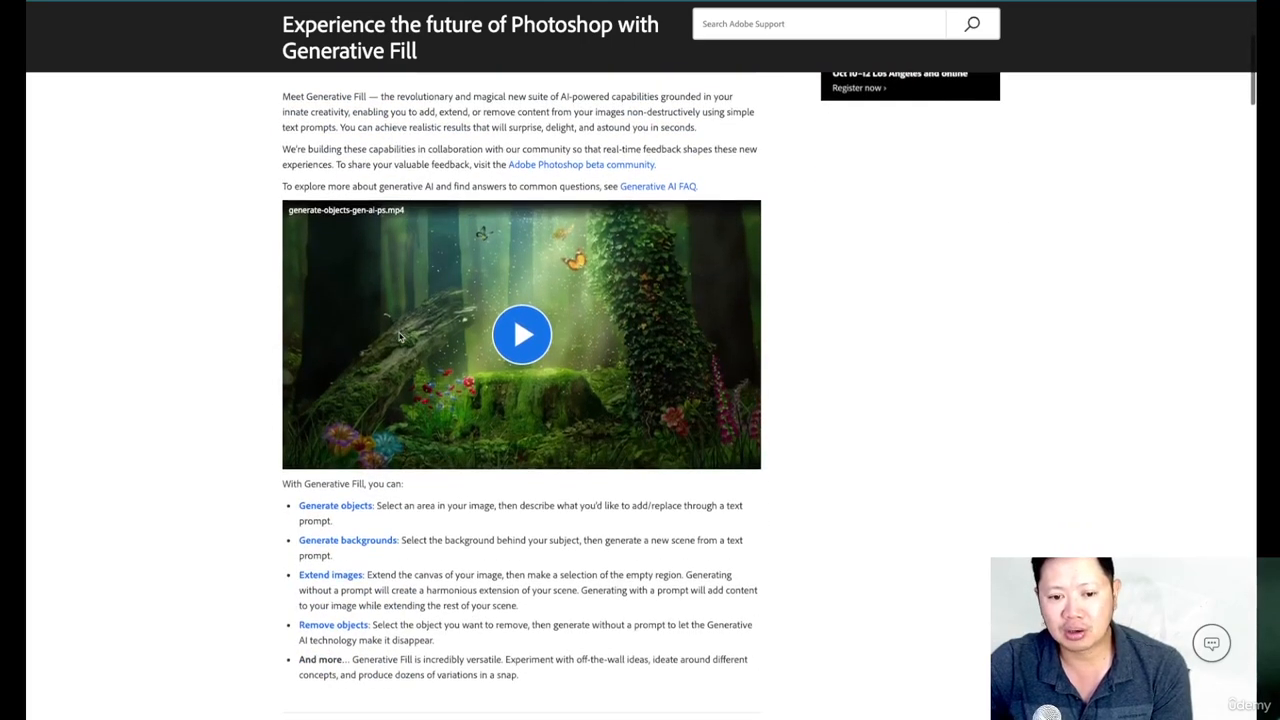
scroll(399, 337, down, 2)
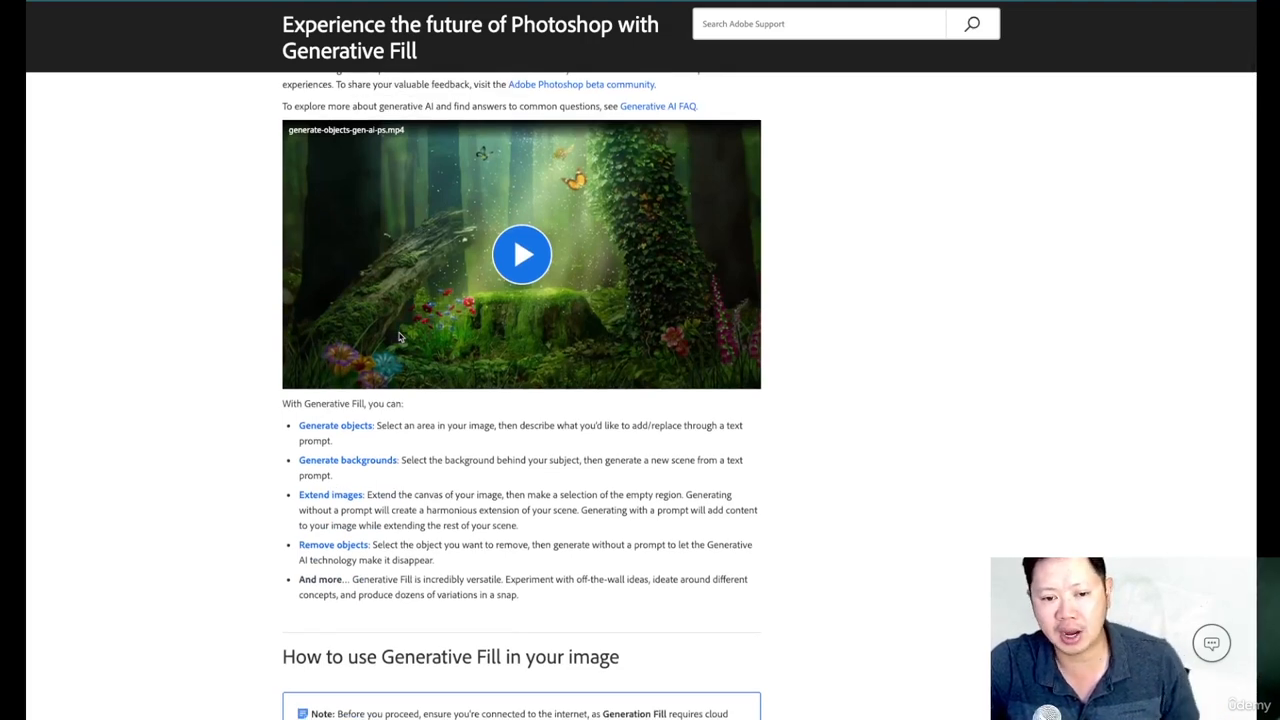
scroll(399, 337, down, 2)
scroll(399, 337, down, 1)
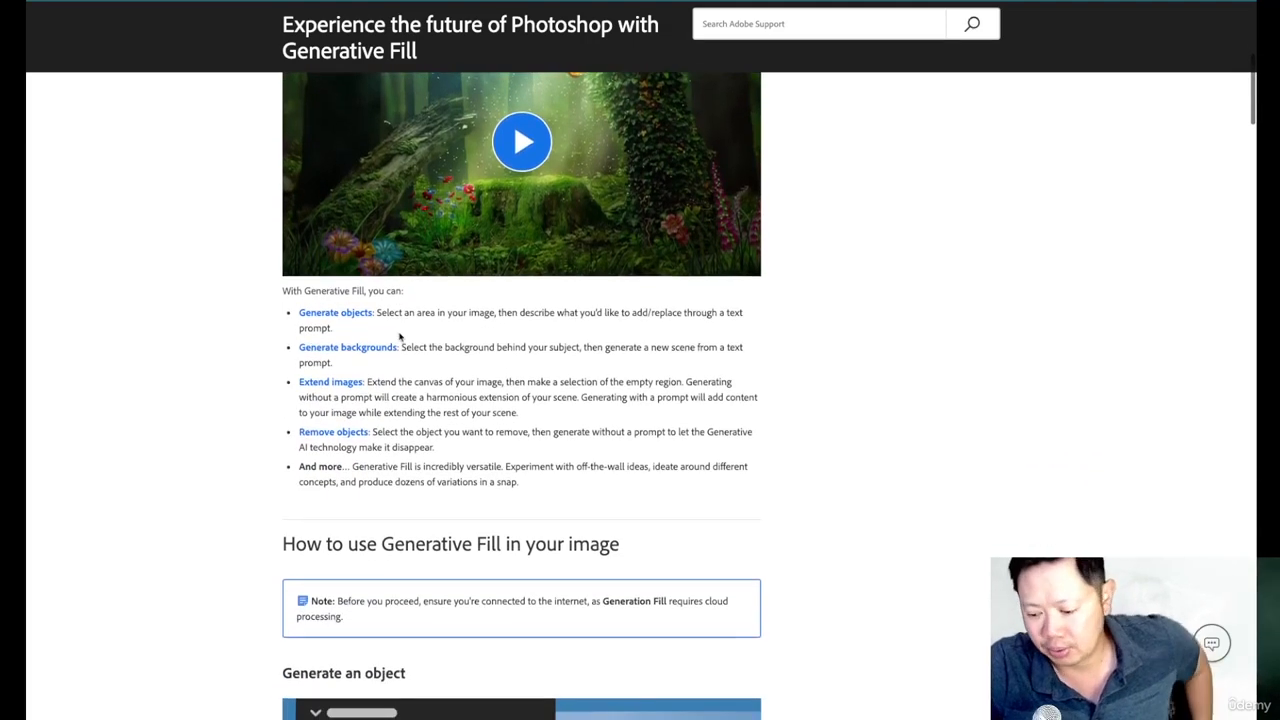
scroll(399, 337, down, 1)
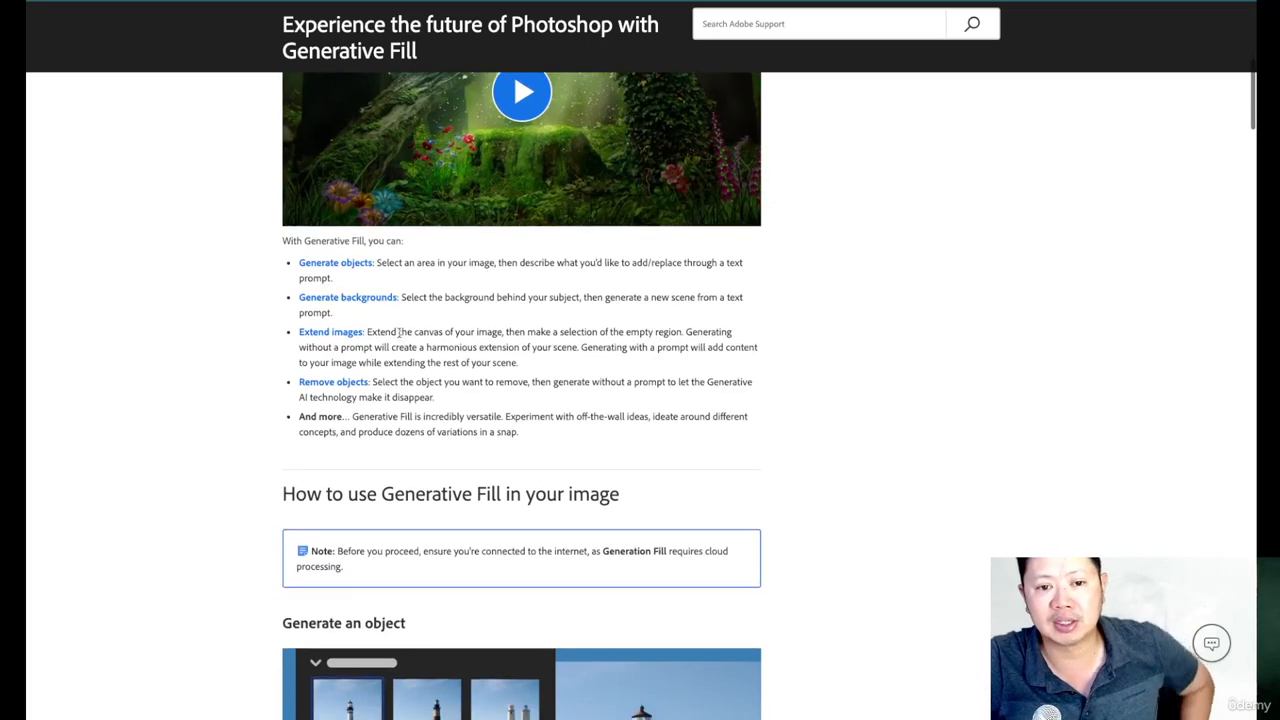
scroll(355, 268, down, 3)
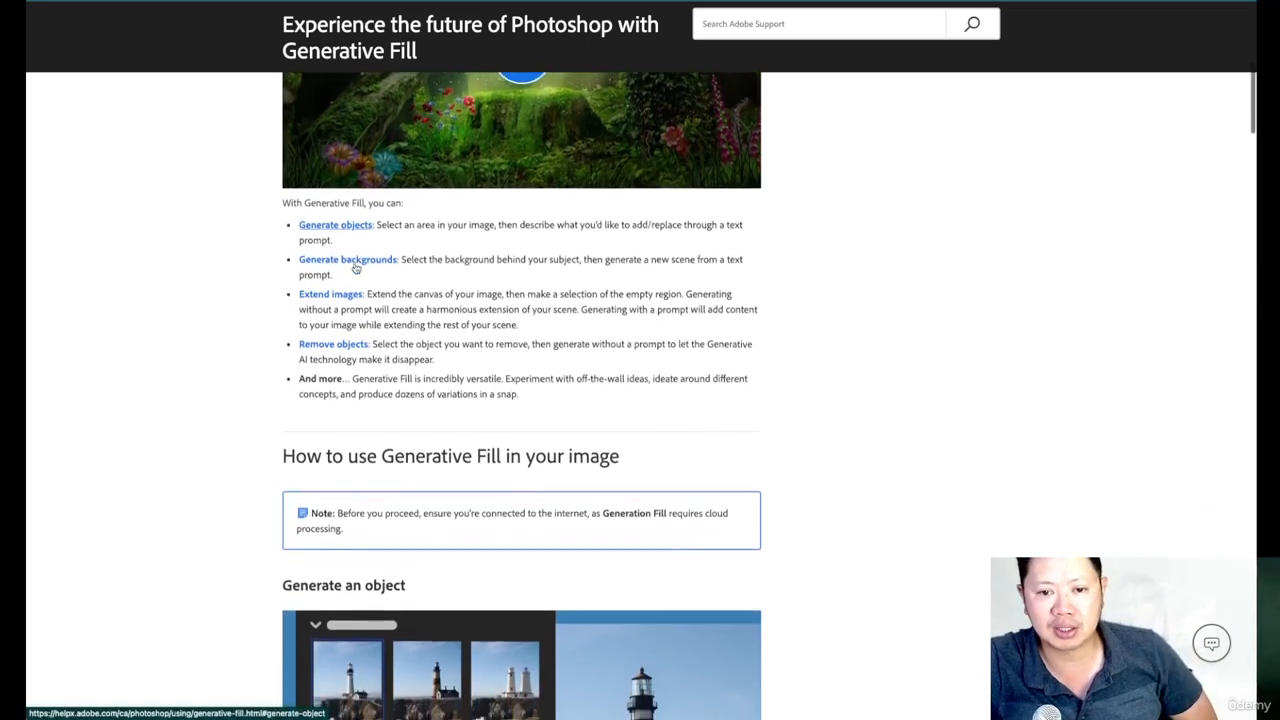
scroll(355, 268, up, 1)
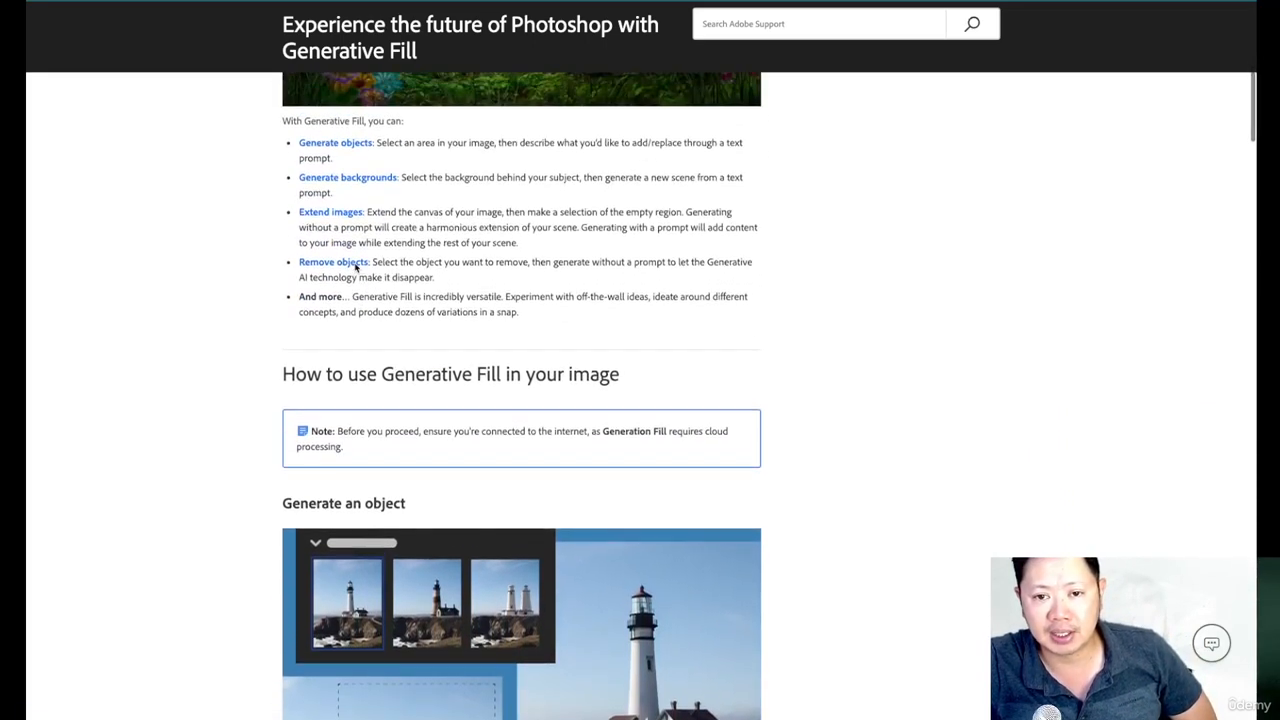
scroll(355, 265, down, 1)
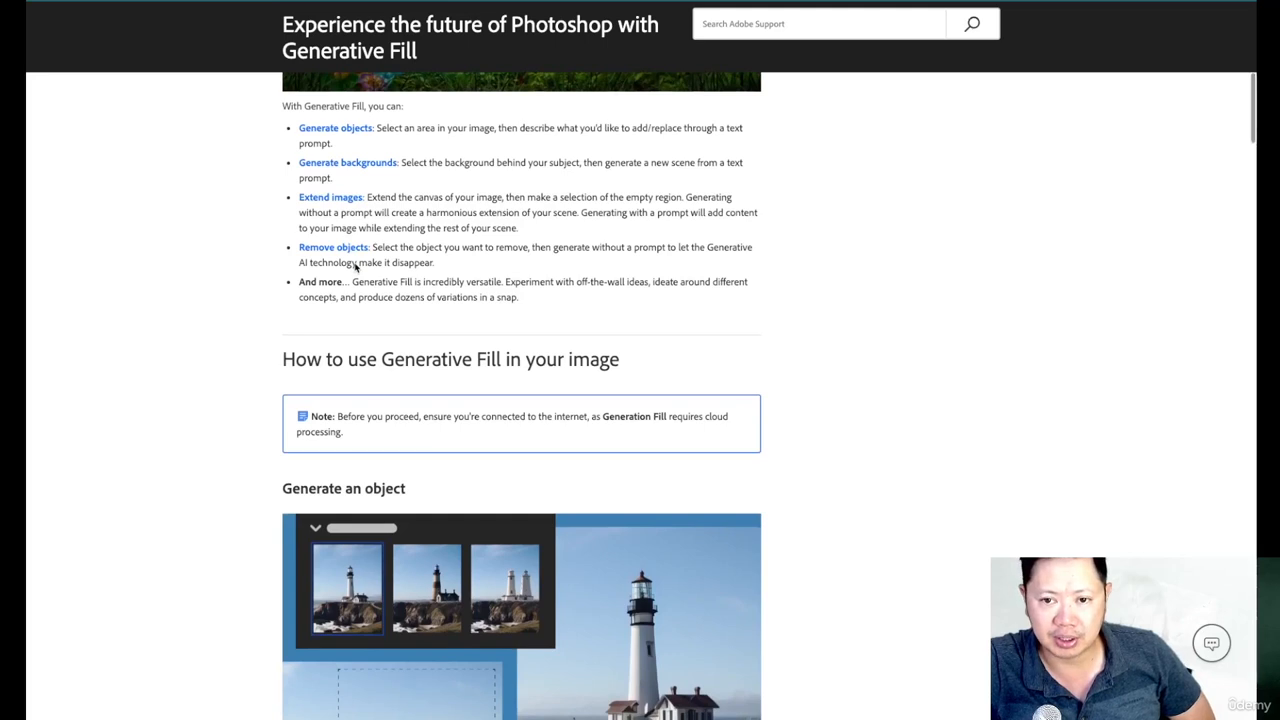
Step: Read the help page's instructions for generating an object and for generating backgrounds with Generative Fill
scroll(355, 265, down, 3)
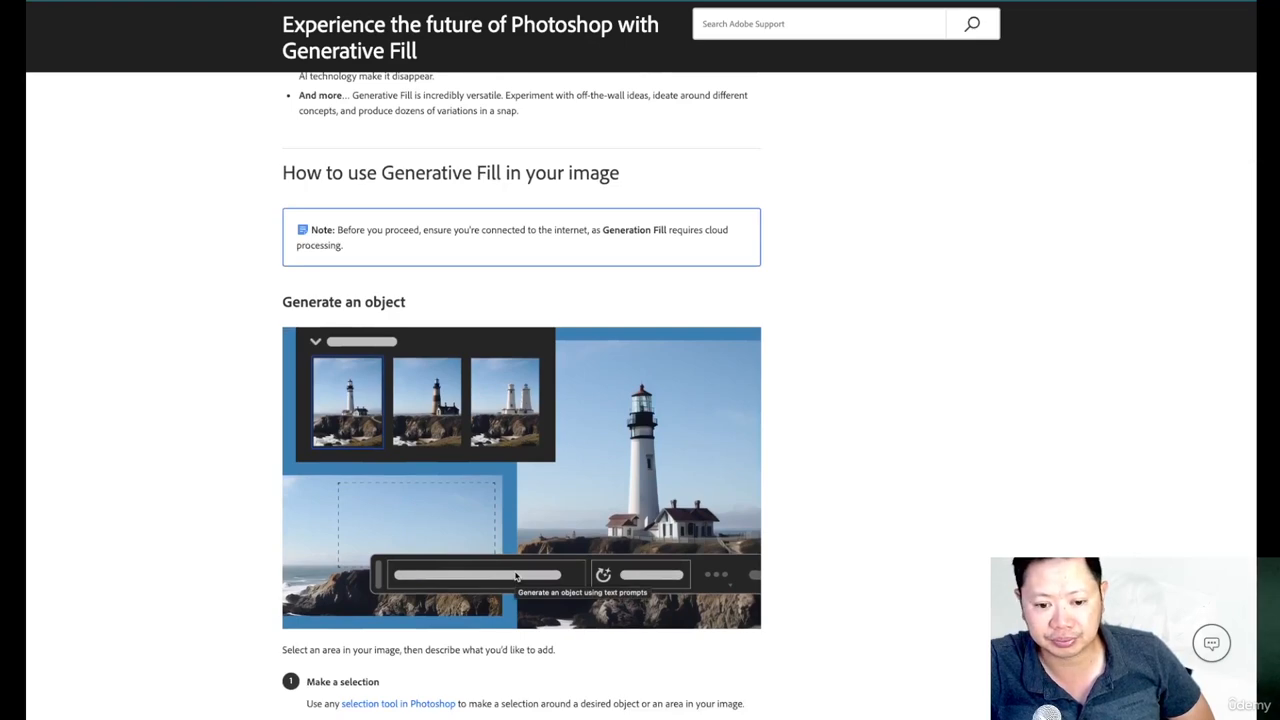
scroll(516, 576, down, 6)
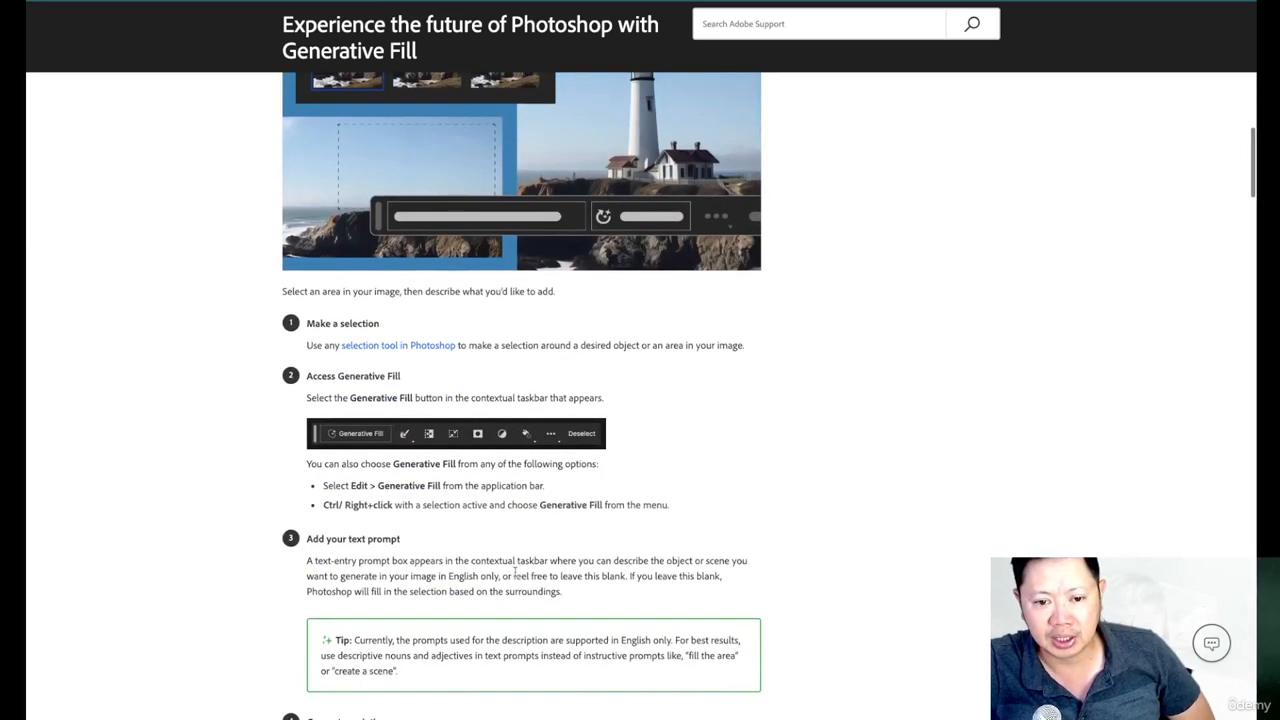
scroll(516, 573, down, 4)
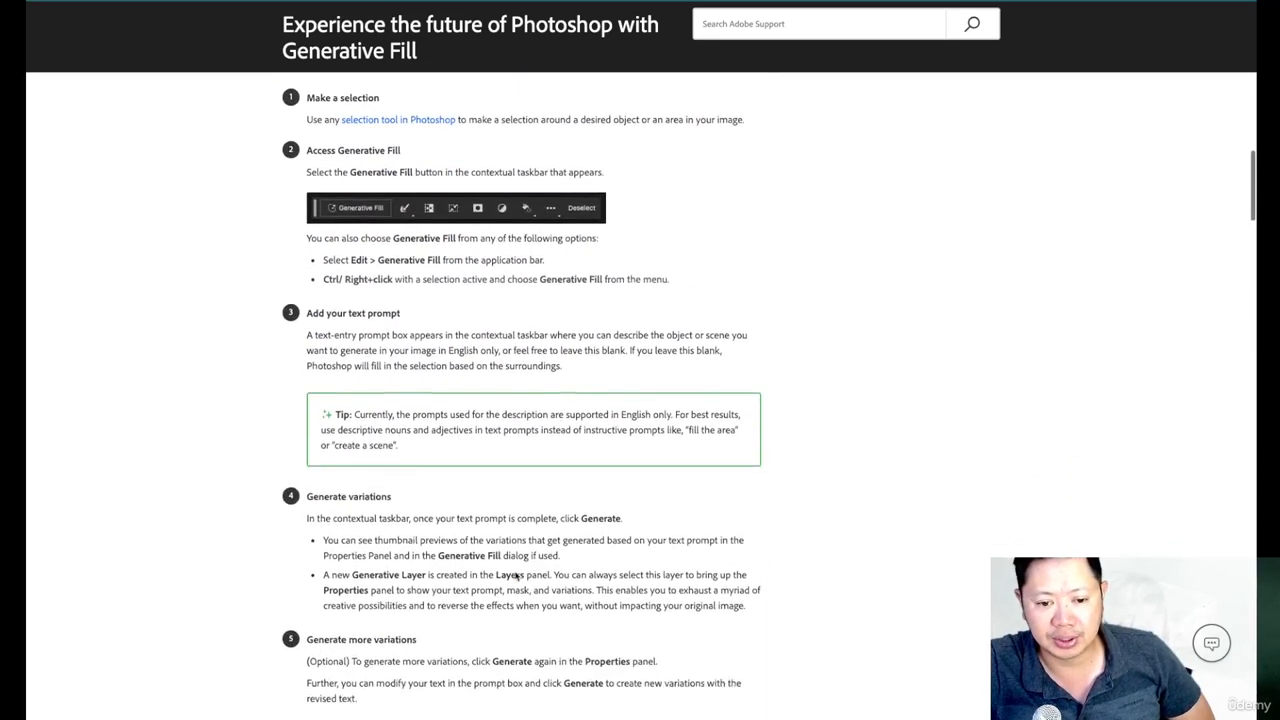
scroll(516, 576, down, 1)
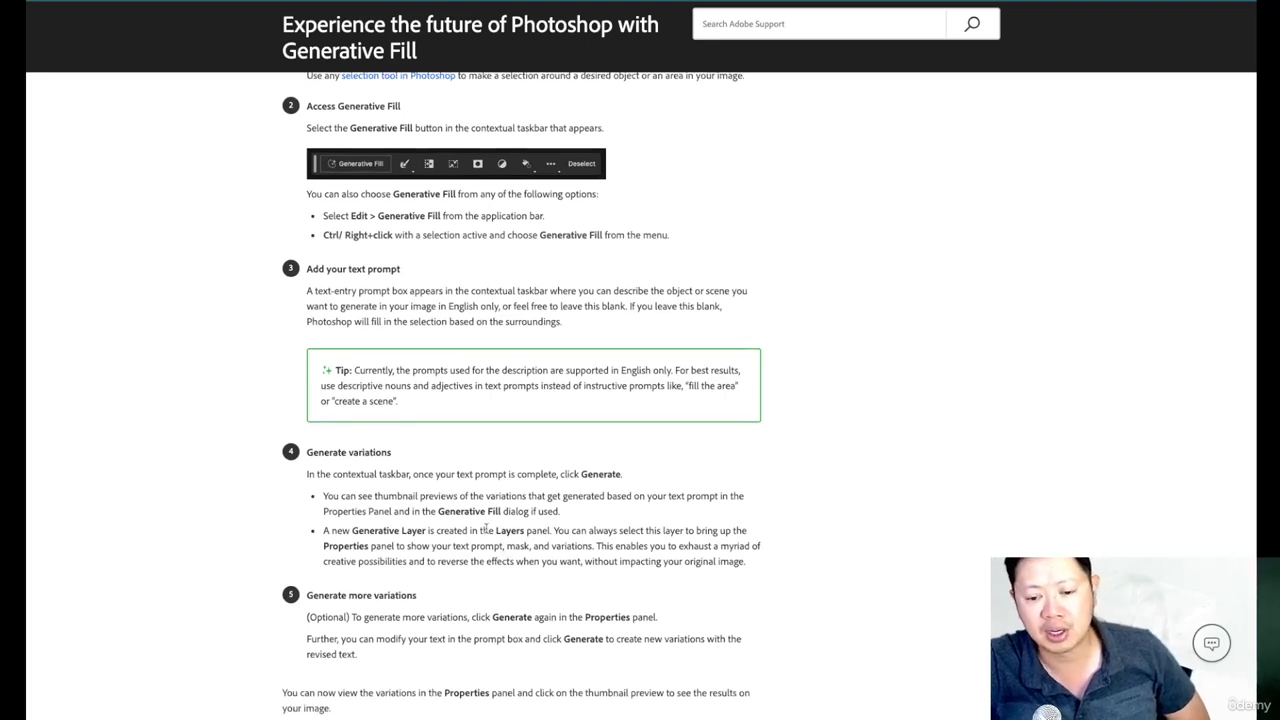
scroll(487, 527, down, 1)
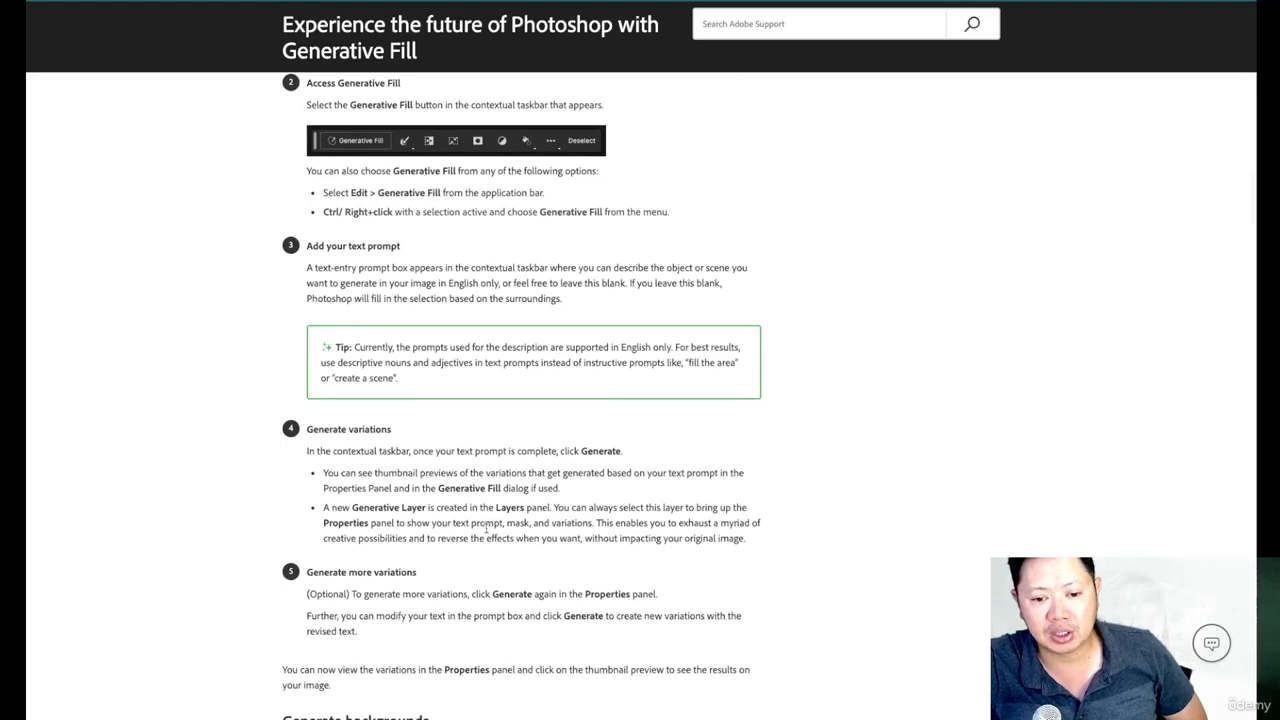
scroll(487, 531, down, 5)
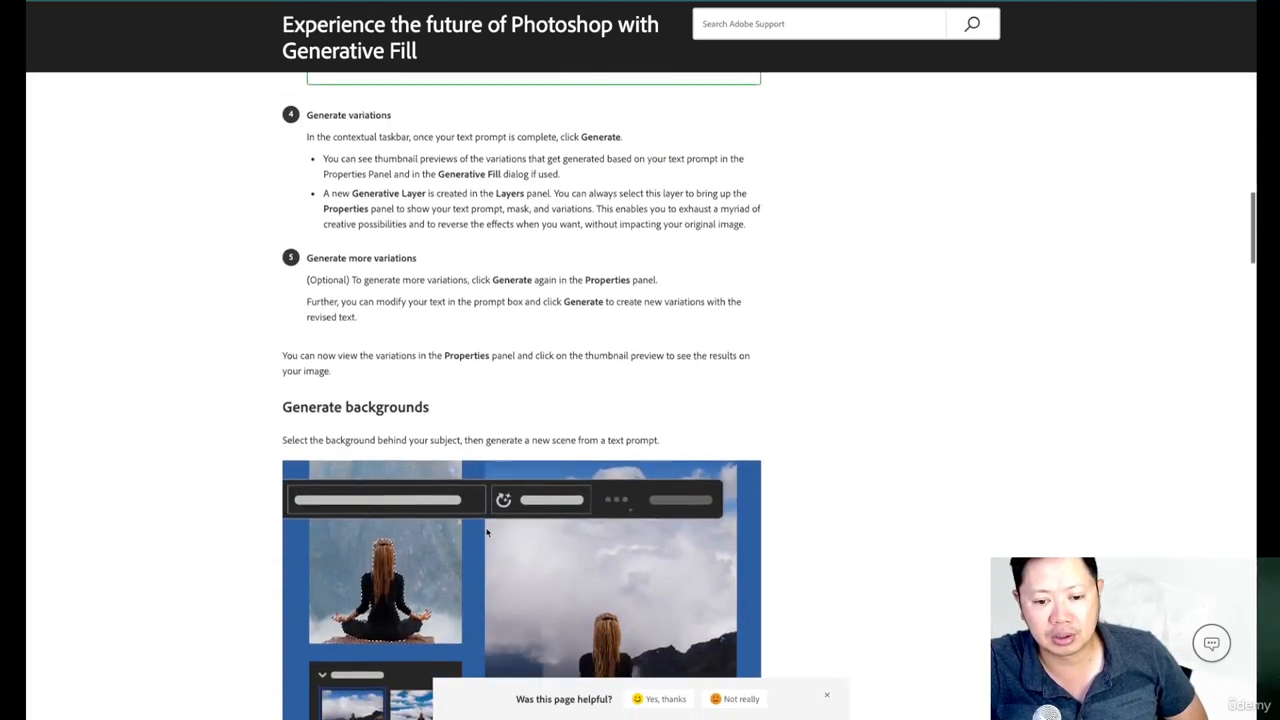
scroll(487, 532, down, 2)
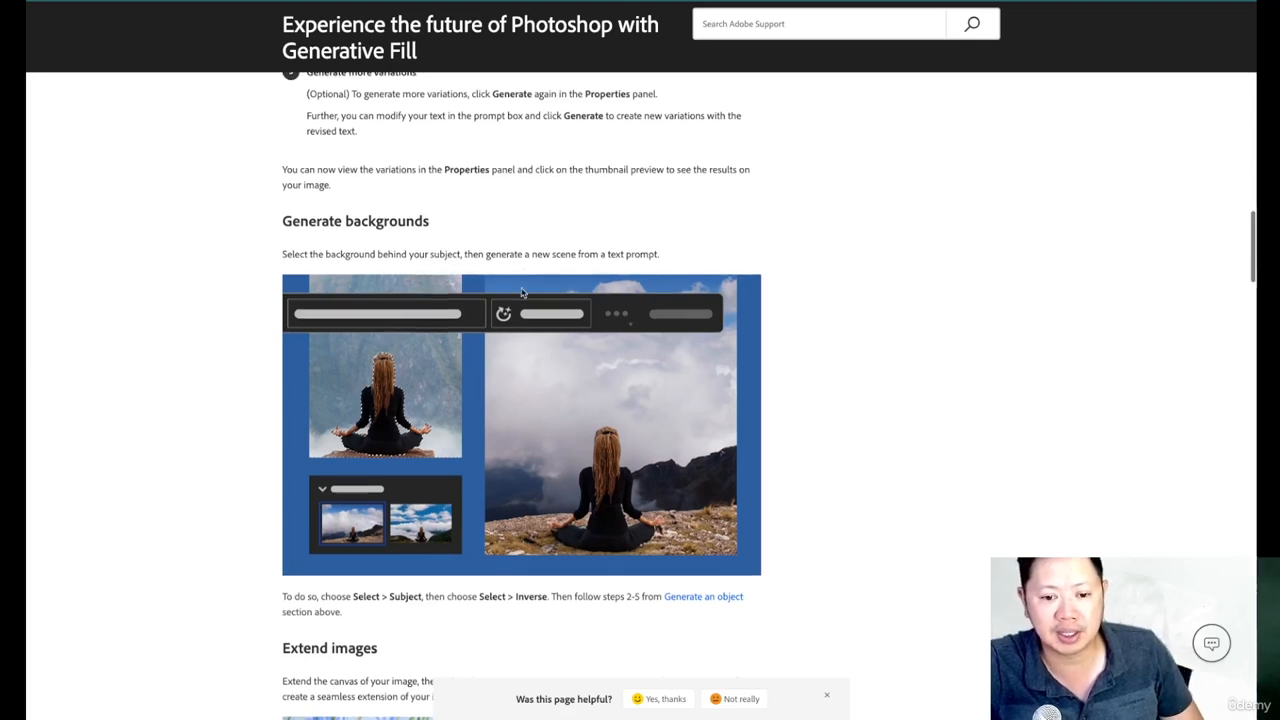
scroll(522, 290, down, 2)
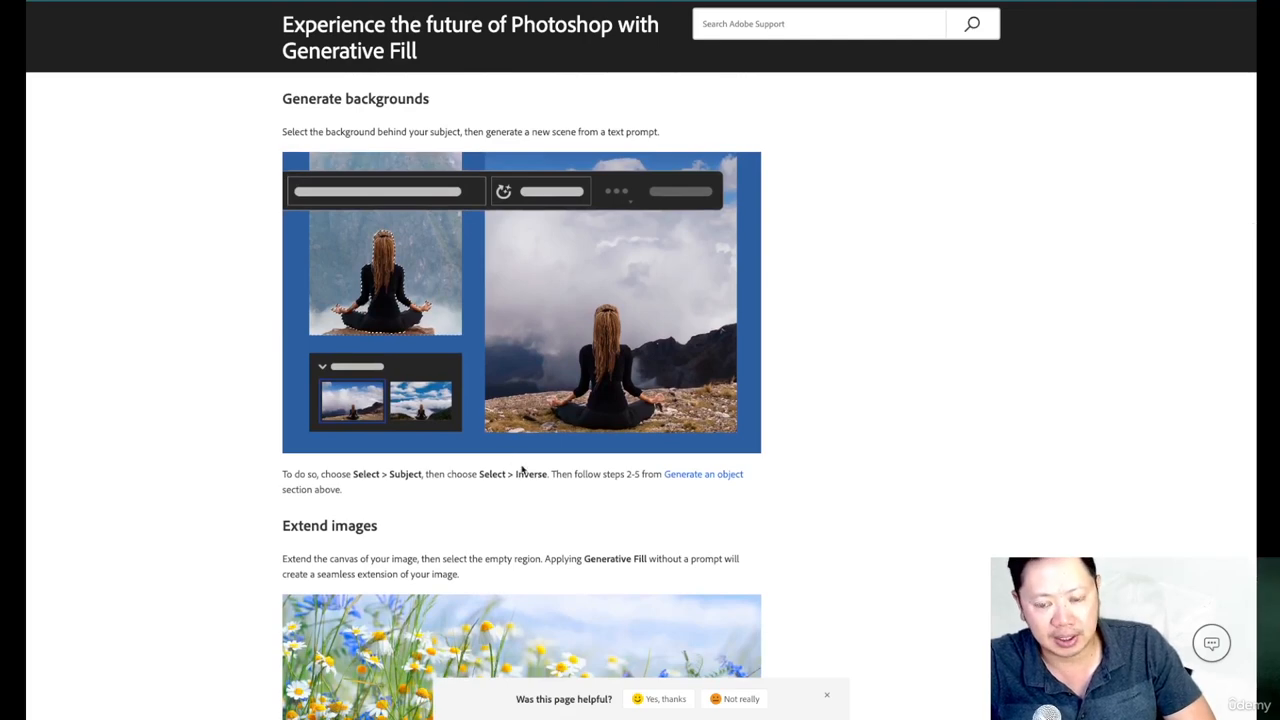
Step: Review the Extend images section, covering the Crop tool canvas extension, marquee selection and blank-prompt tip
scroll(527, 469, down, 2)
scroll(530, 476, down, 3)
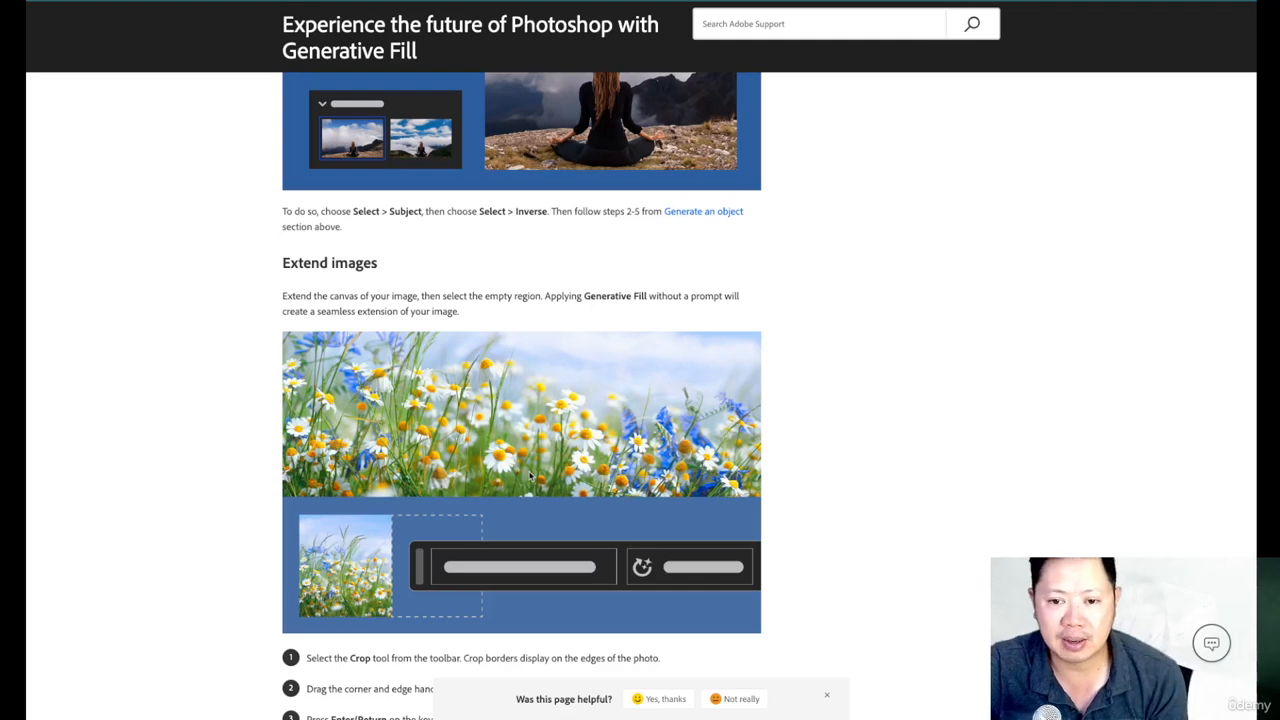
scroll(530, 476, down, 3)
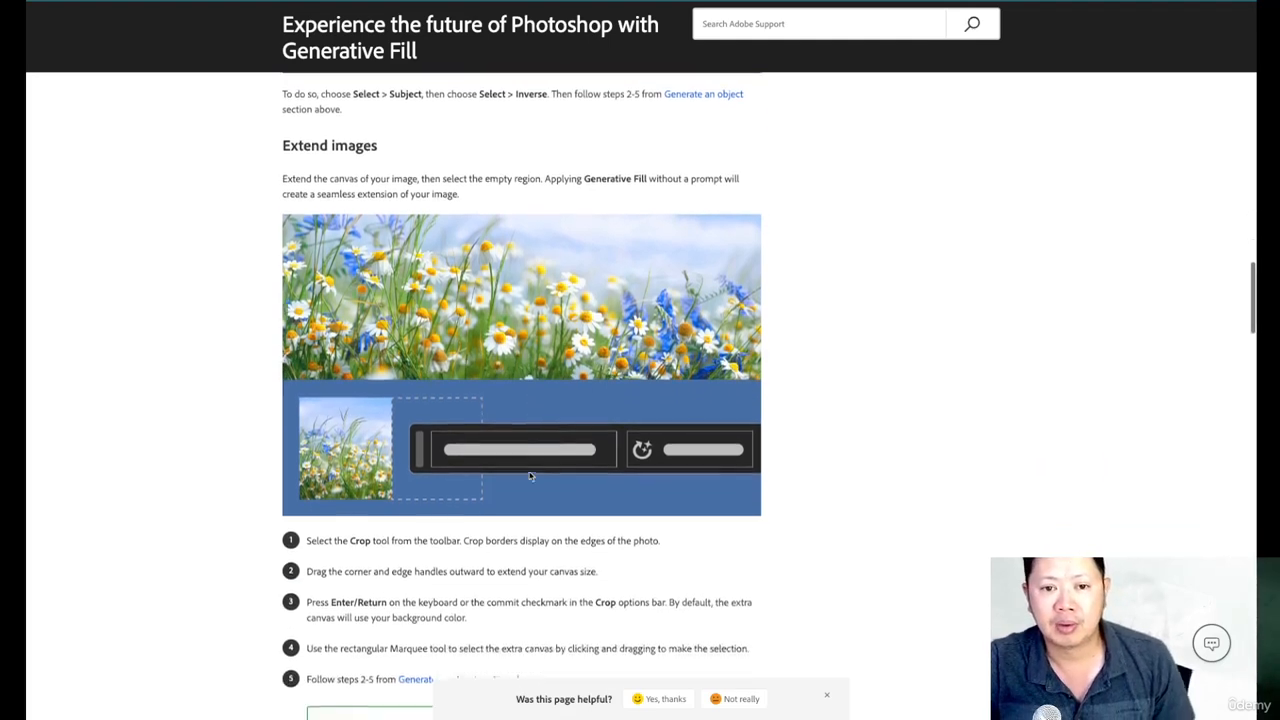
scroll(530, 476, down, 2)
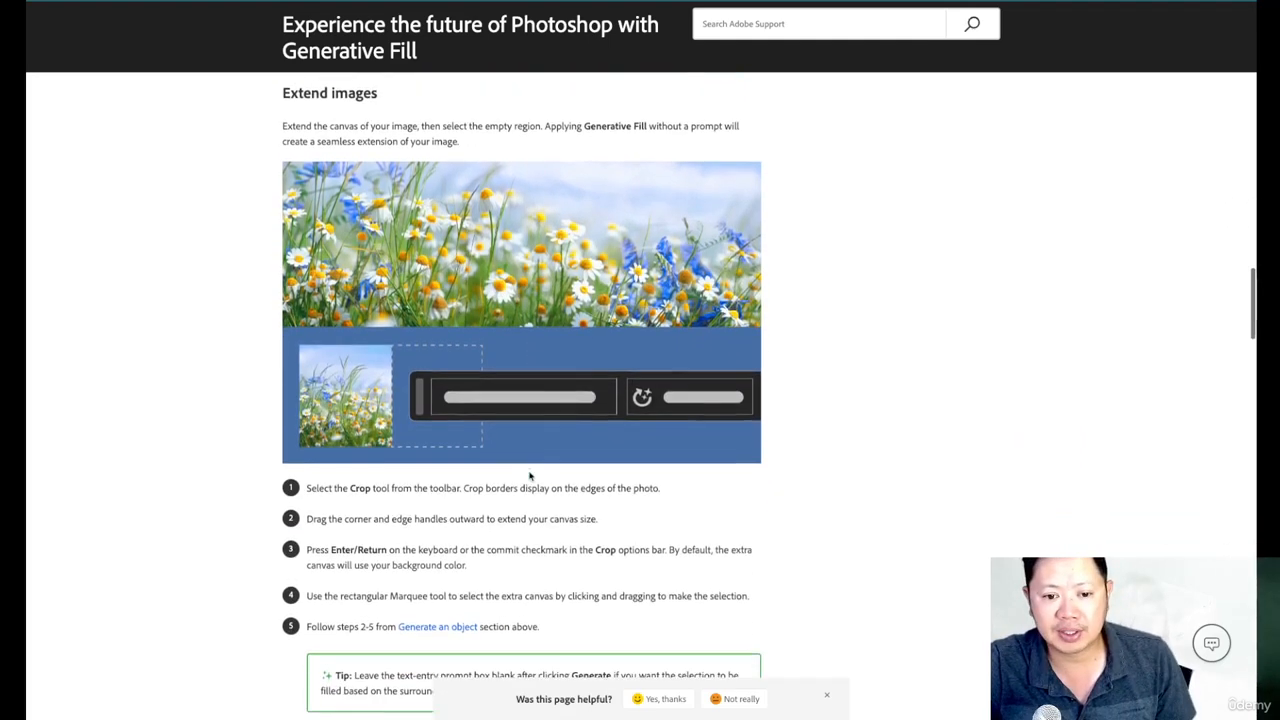
scroll(530, 476, up, 1)
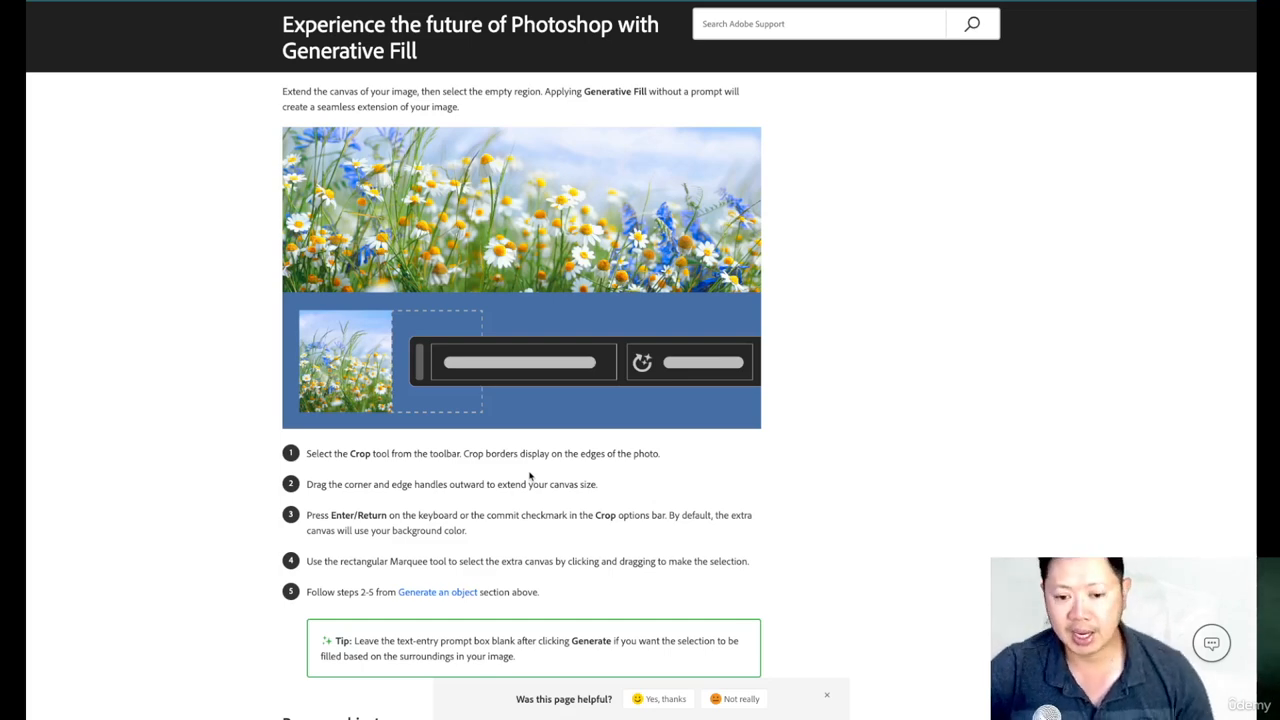
scroll(530, 476, down, 1)
scroll(529, 472, down, 1)
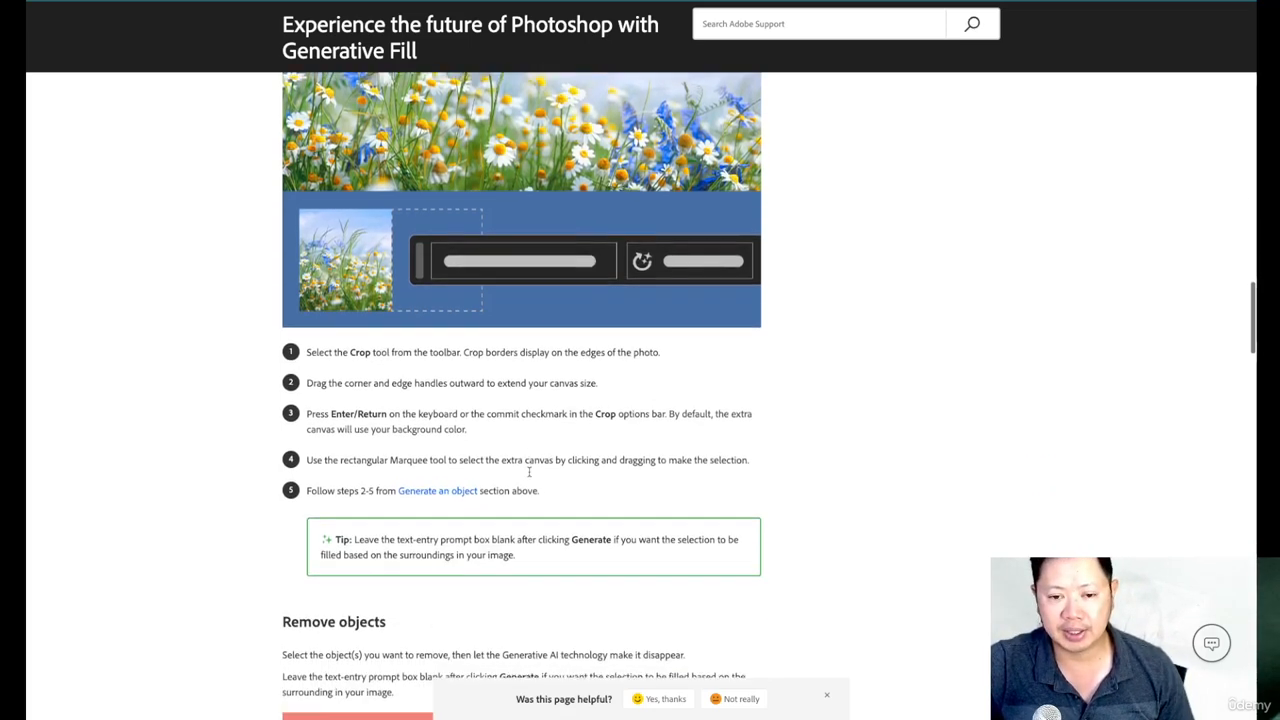
scroll(529, 472, down, 1)
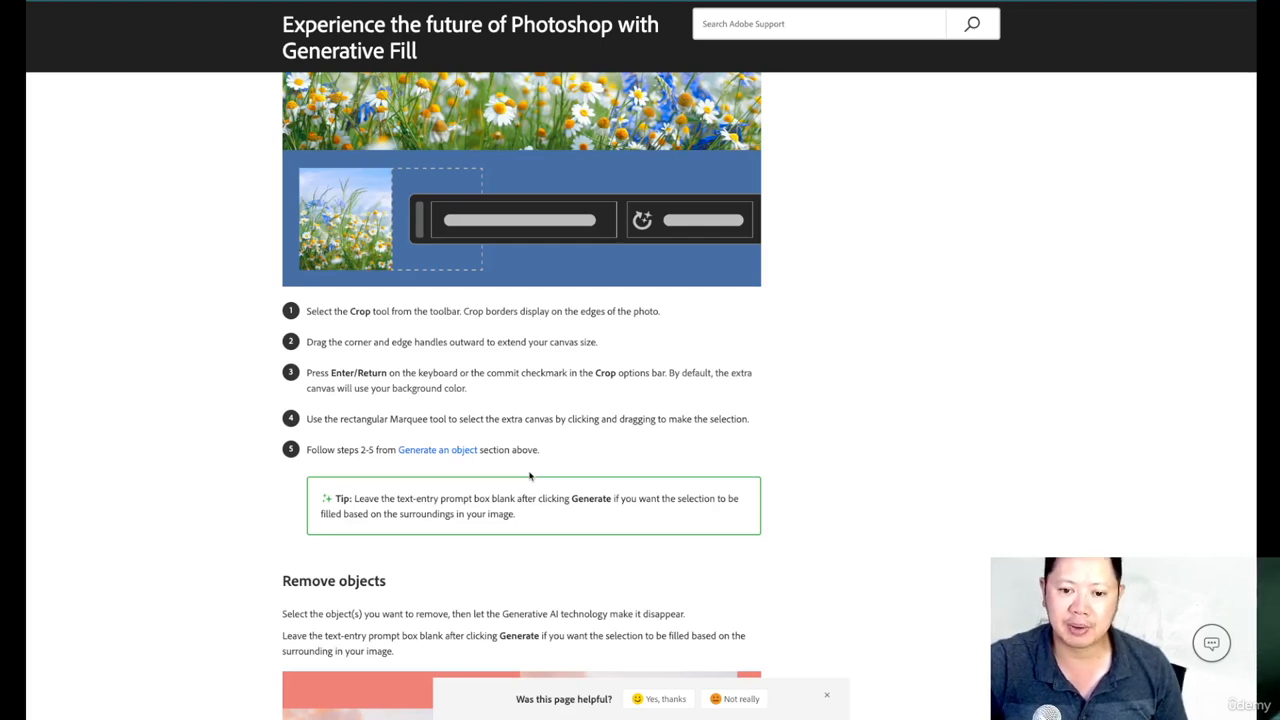
Step: Review the Remove objects section with its beach example and the tip on avoiding tight selections
scroll(530, 476, down, 5)
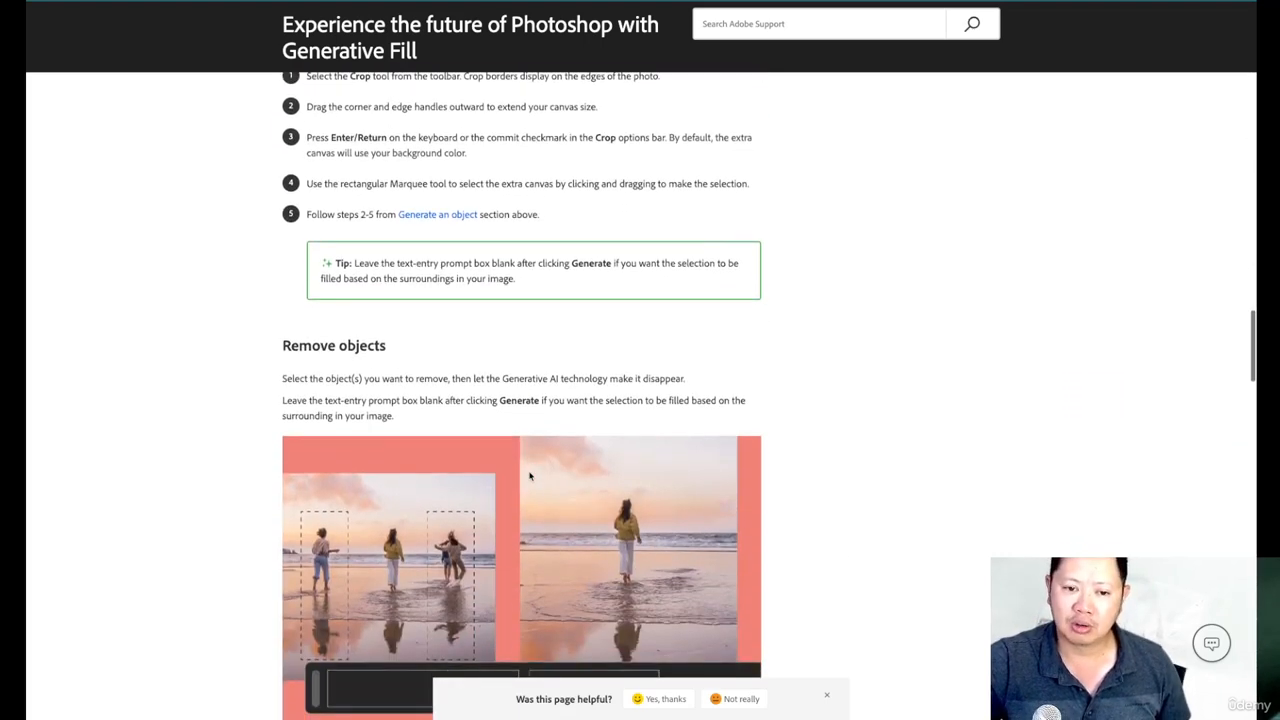
scroll(530, 476, down, 1)
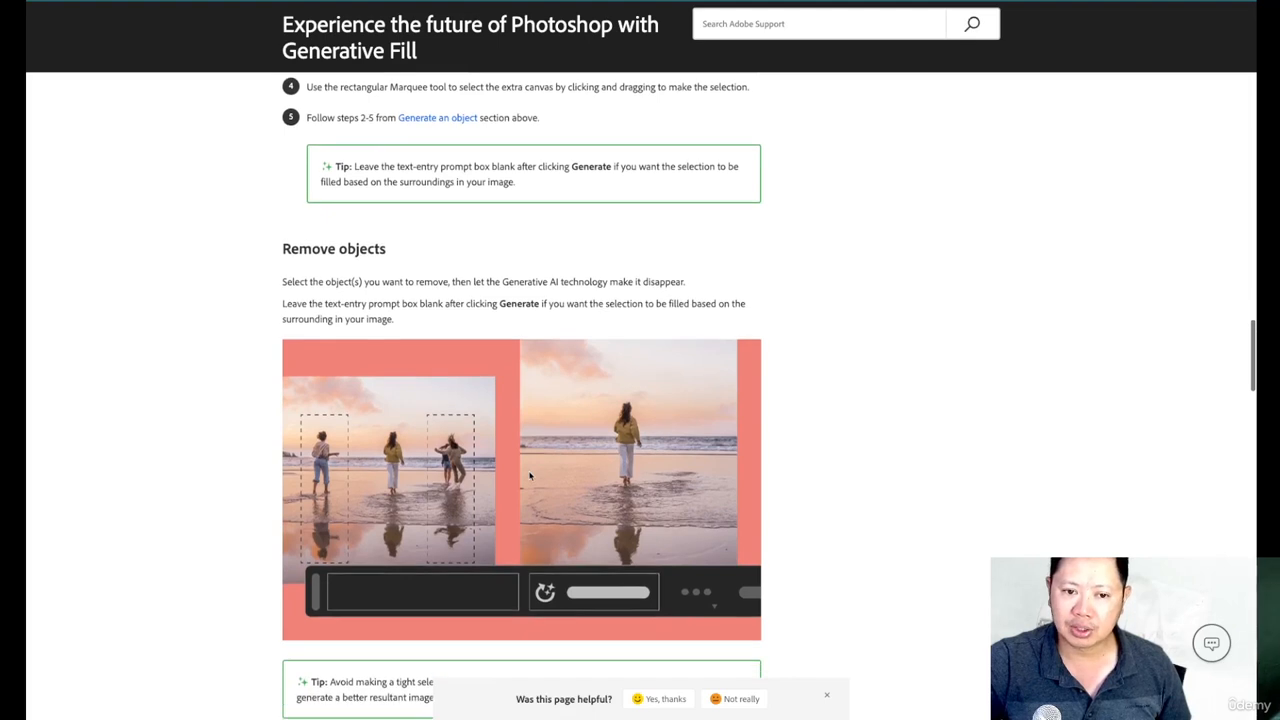
scroll(530, 476, down, 1)
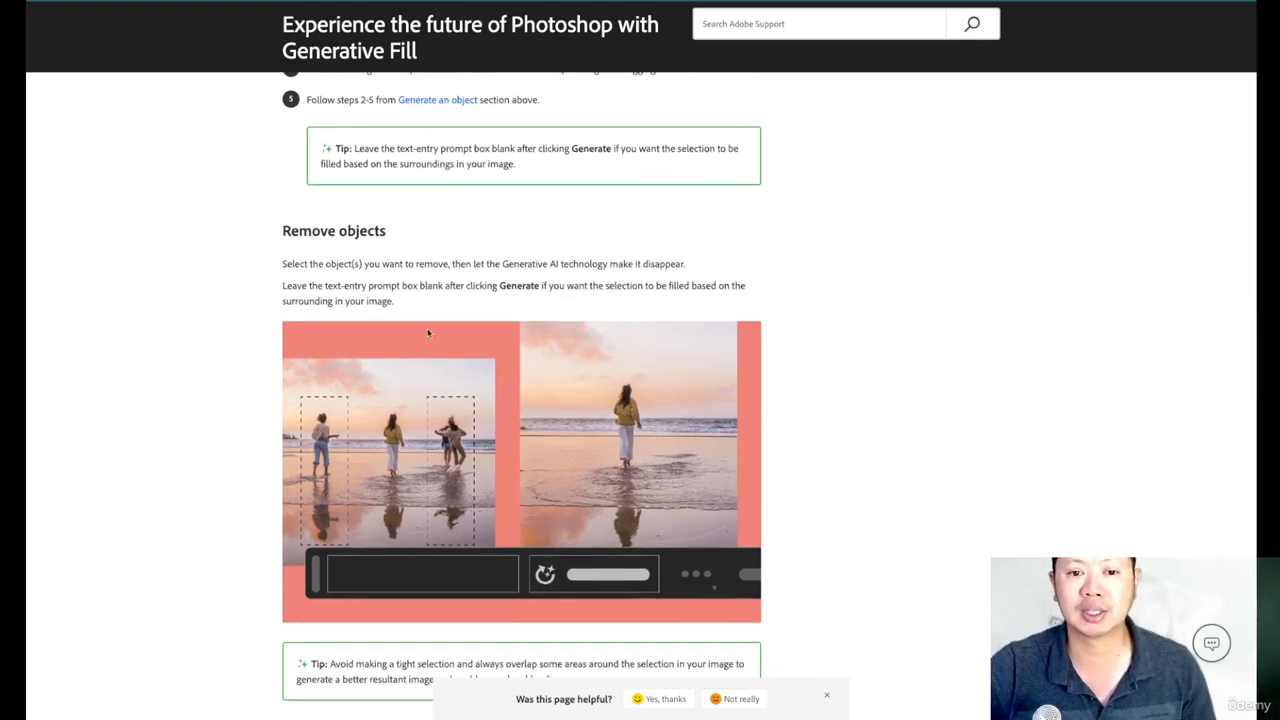
scroll(344, 284, down, 1)
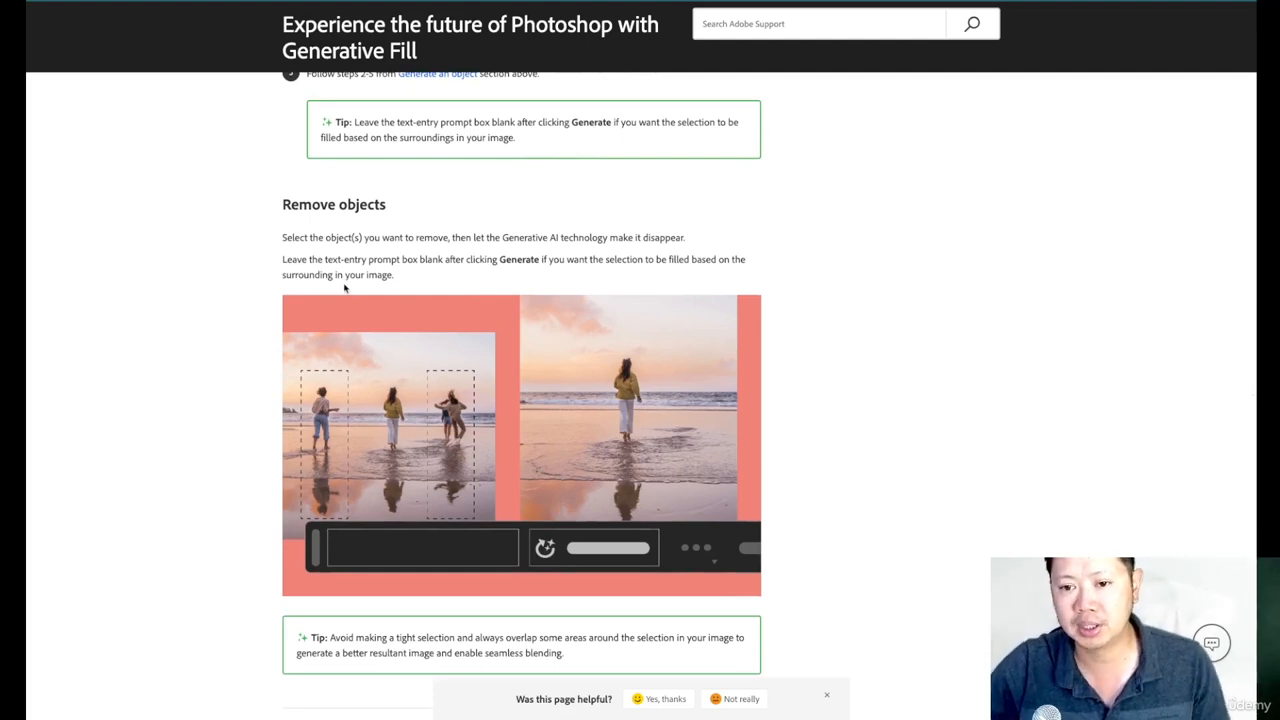
scroll(344, 288, down, 1)
scroll(344, 288, down, 1)
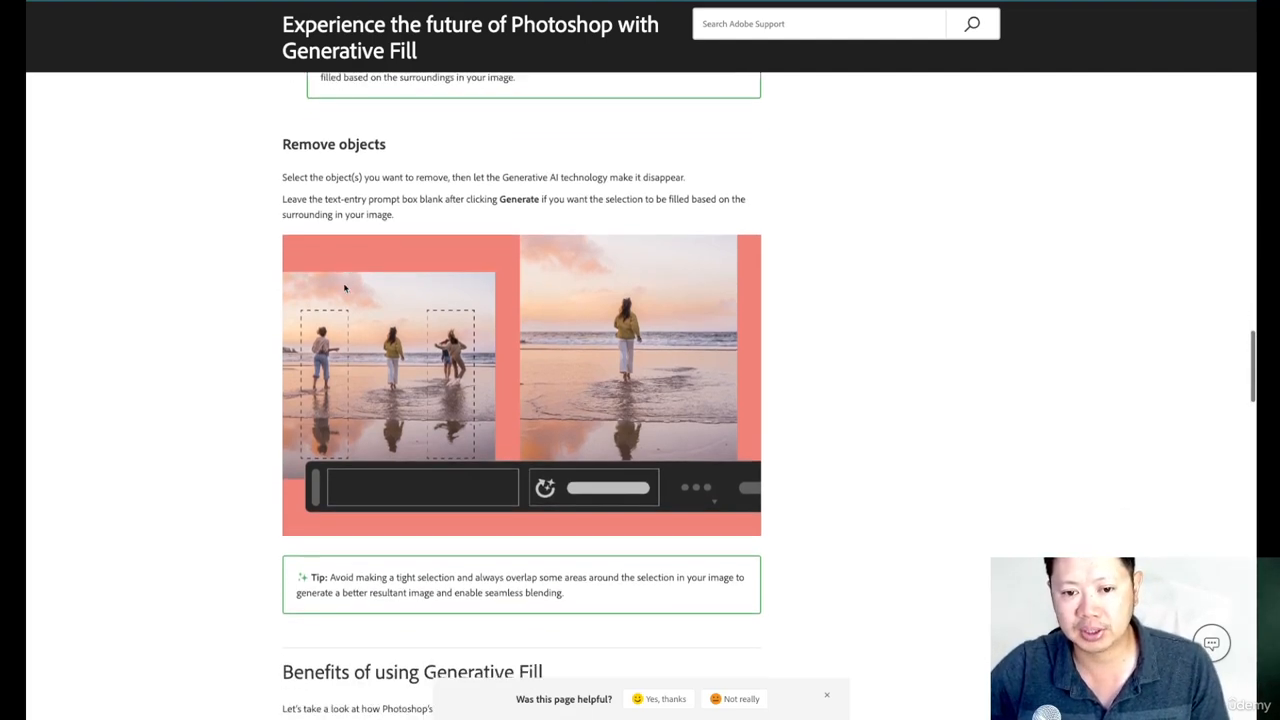
Step: Read the Benefits of using Generative Fill section and dismiss the page feedback prompt
scroll(344, 288, down, 5)
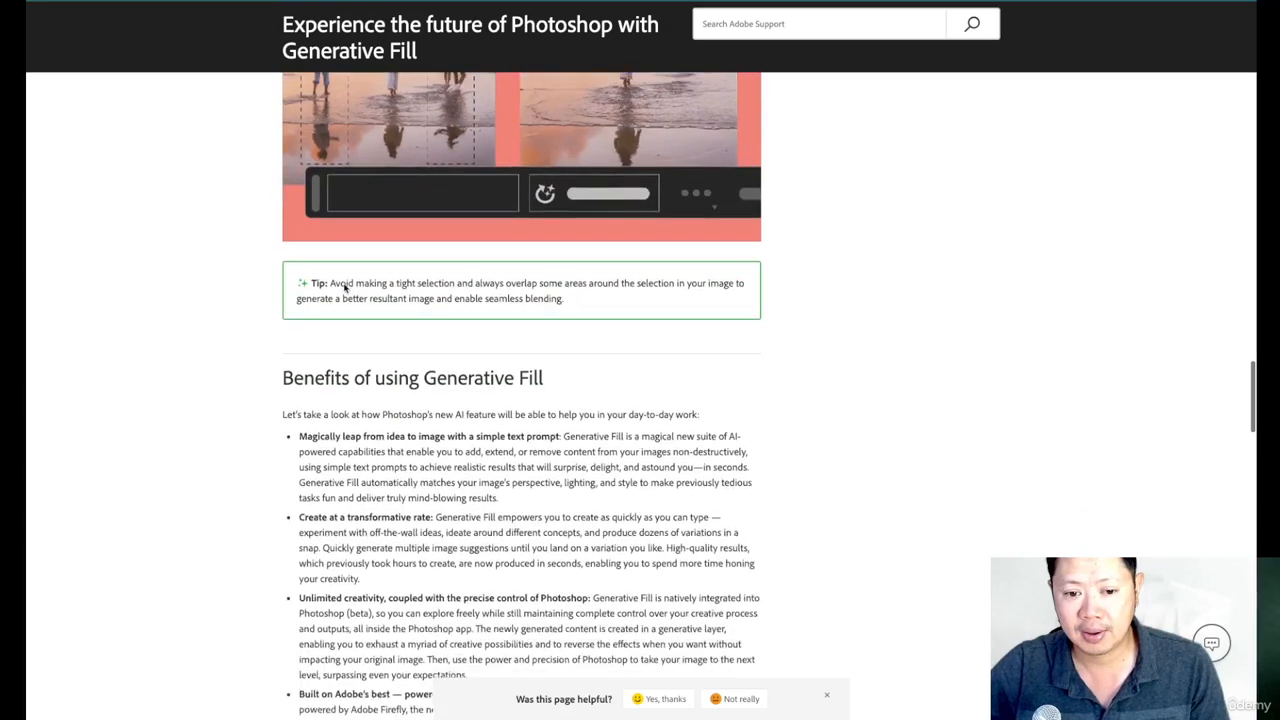
scroll(344, 288, down, 3)
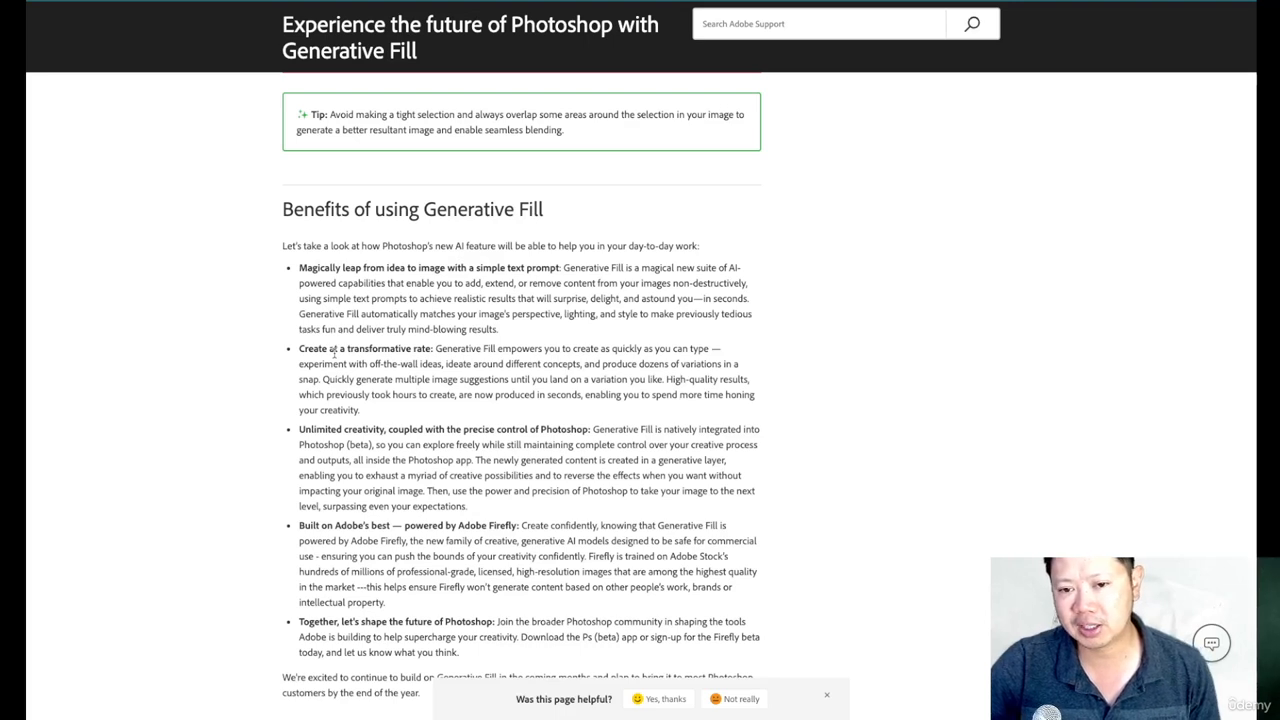
click(830, 696)
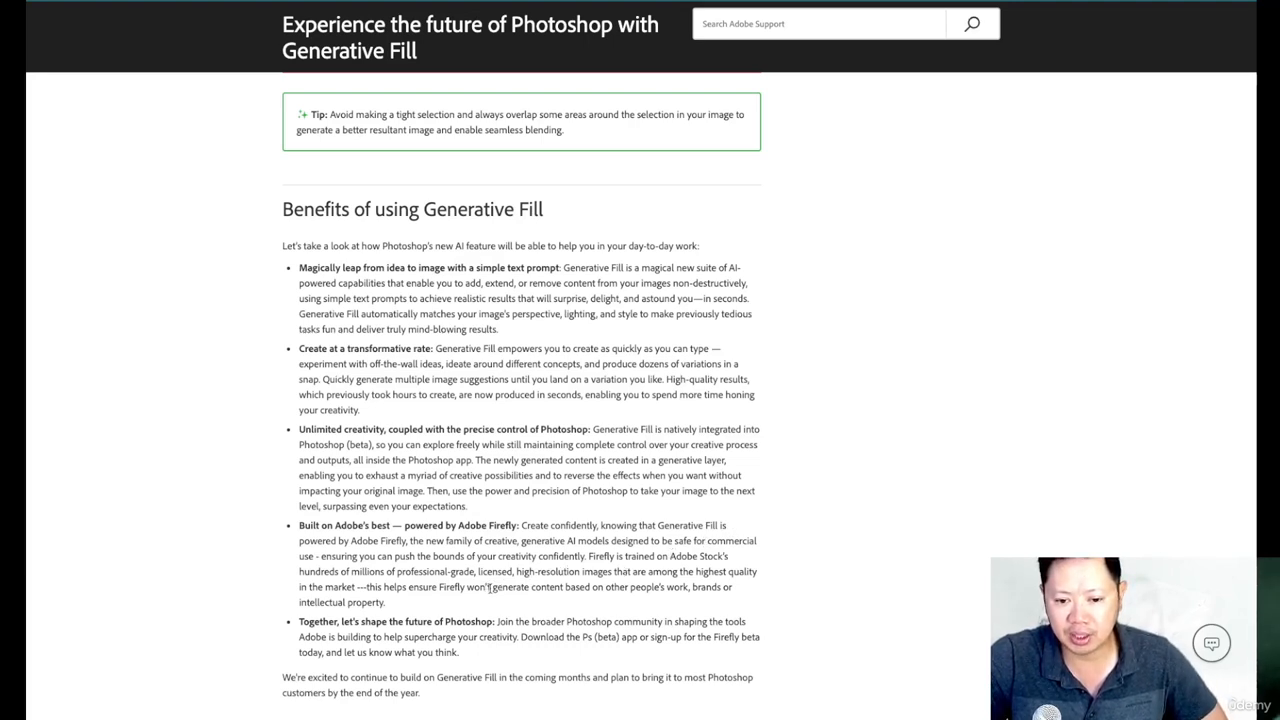
scroll(489, 588, down, 1)
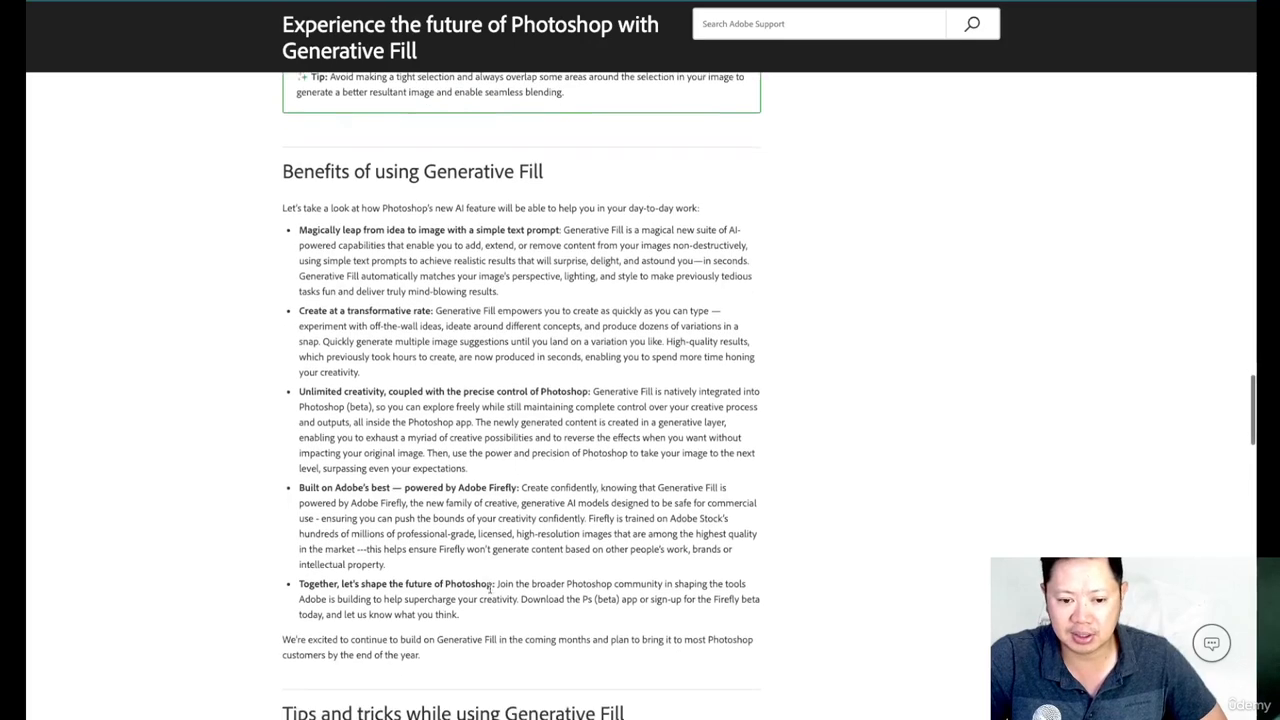
Step: Look over the Tips and tricks section on writing effective prompts, non-destructive layers and selecting enough pixels
scroll(489, 588, down, 1)
scroll(489, 588, down, 4)
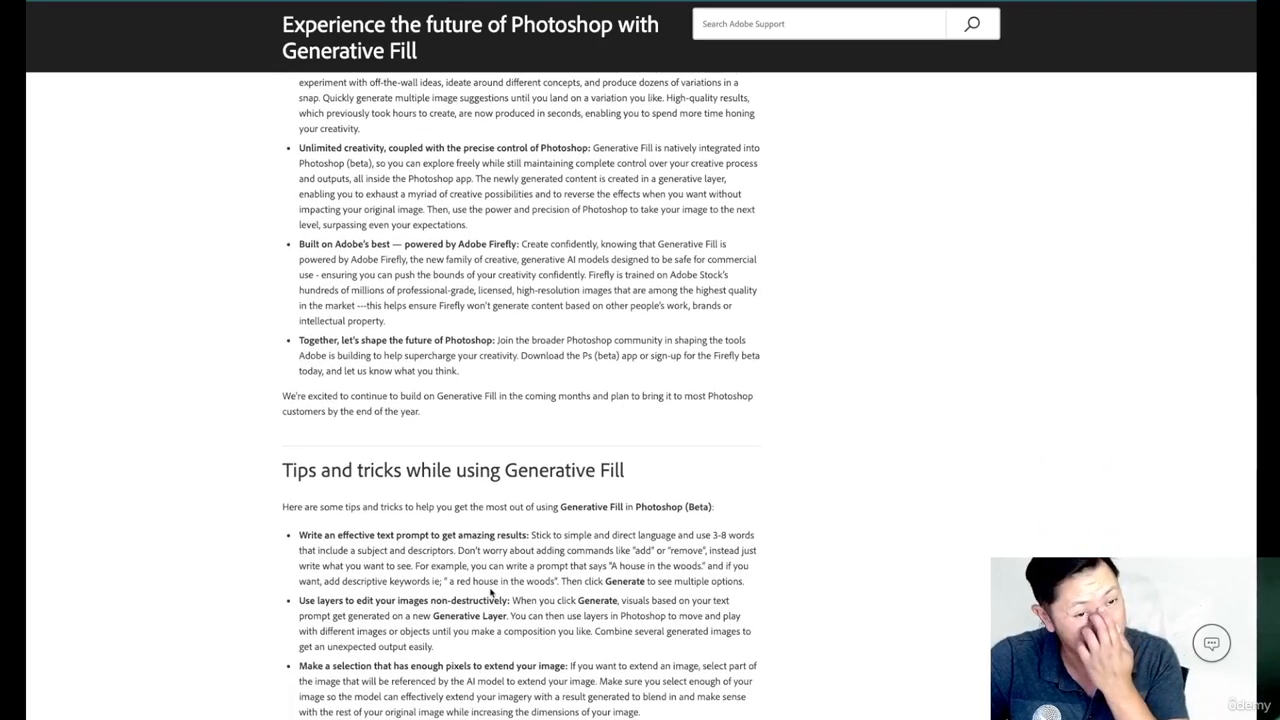
scroll(490, 592, up, 20)
Step: Switch to Photoshop (Beta), select the man in the foreground as subject and remove him using Generative Fill with a blank prompt
mouse_move(600, 700)
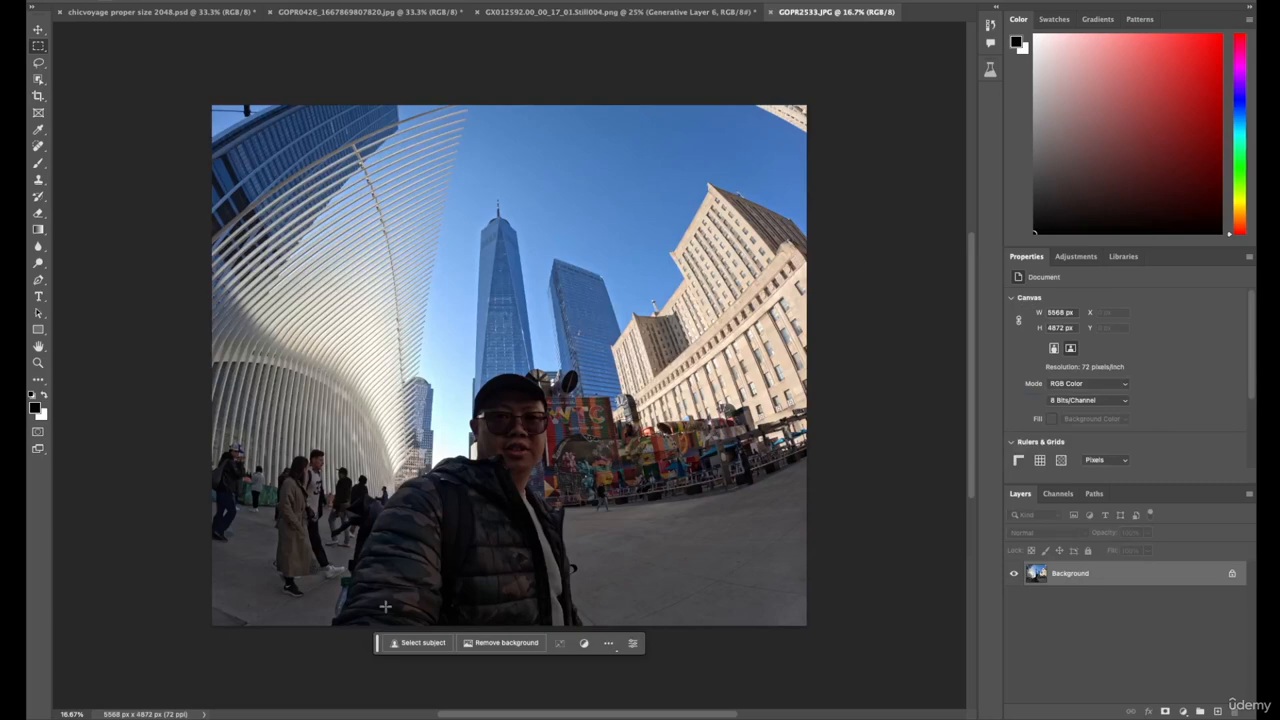
click(417, 645)
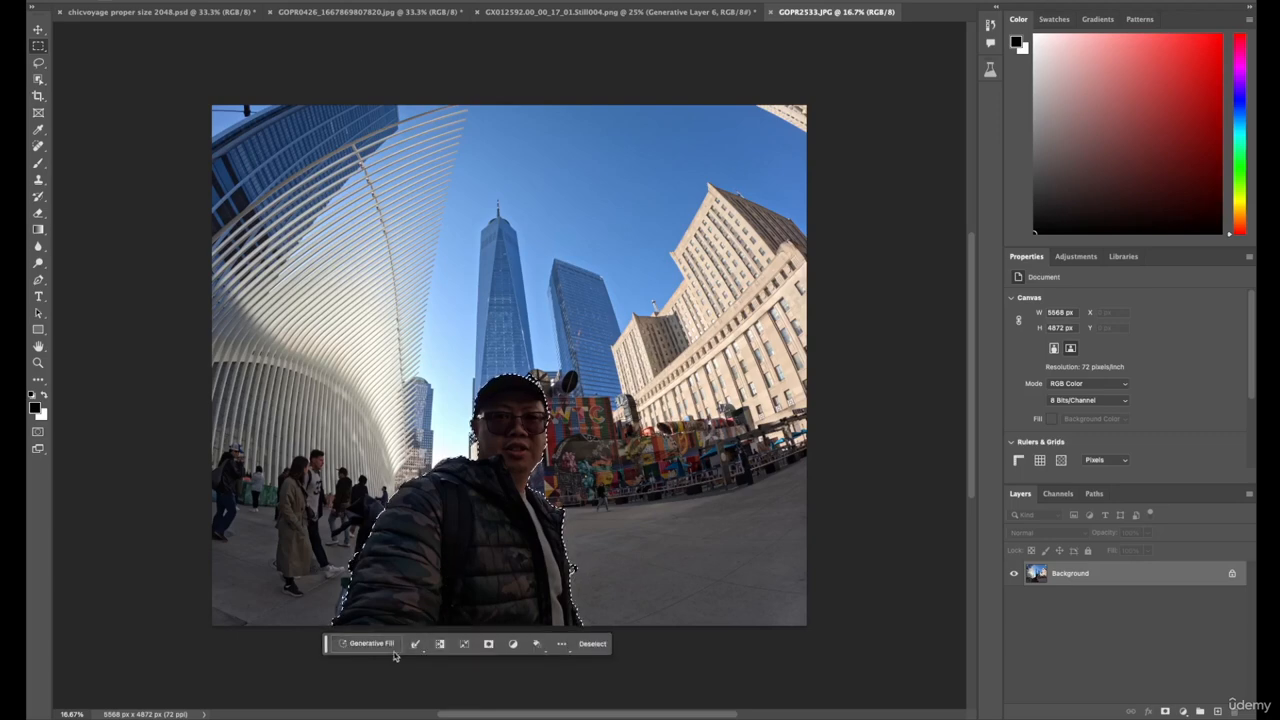
click(379, 645)
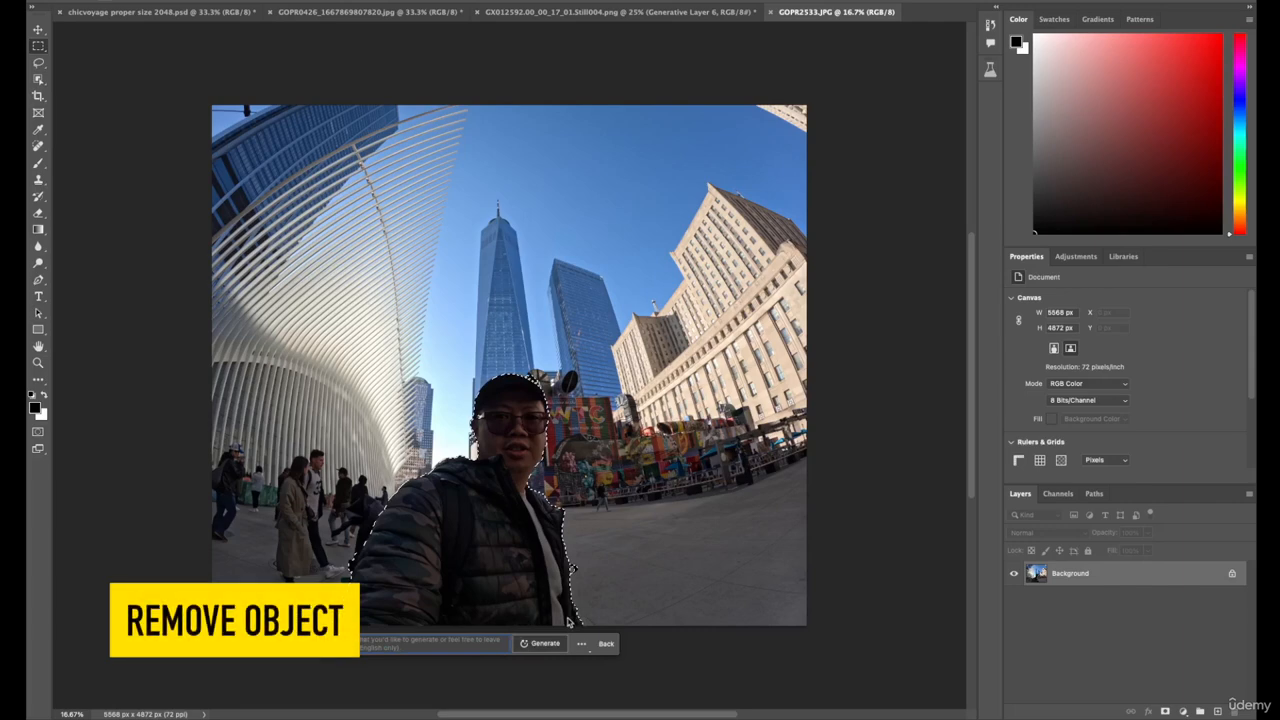
click(538, 646)
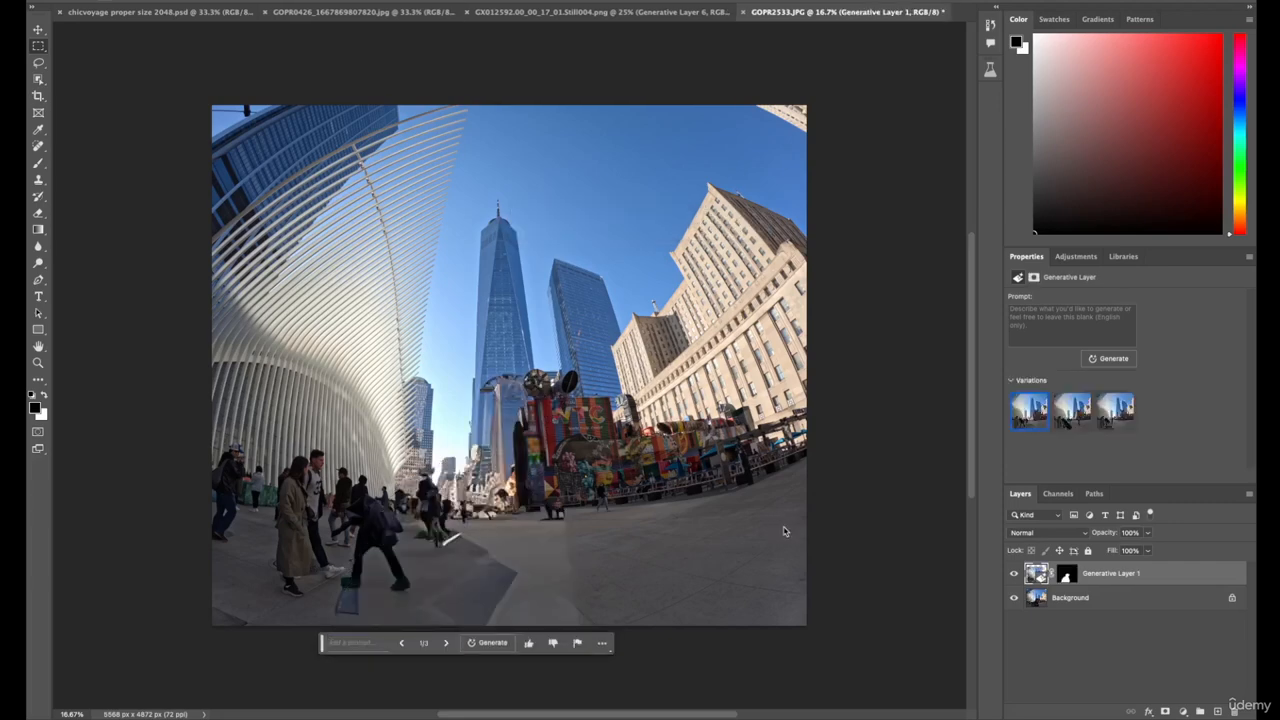
Step: Compare the three variations of the man's removal, return to the first and toggle Generative Layer 1 for a before/after check
click(444, 645)
click(445, 645)
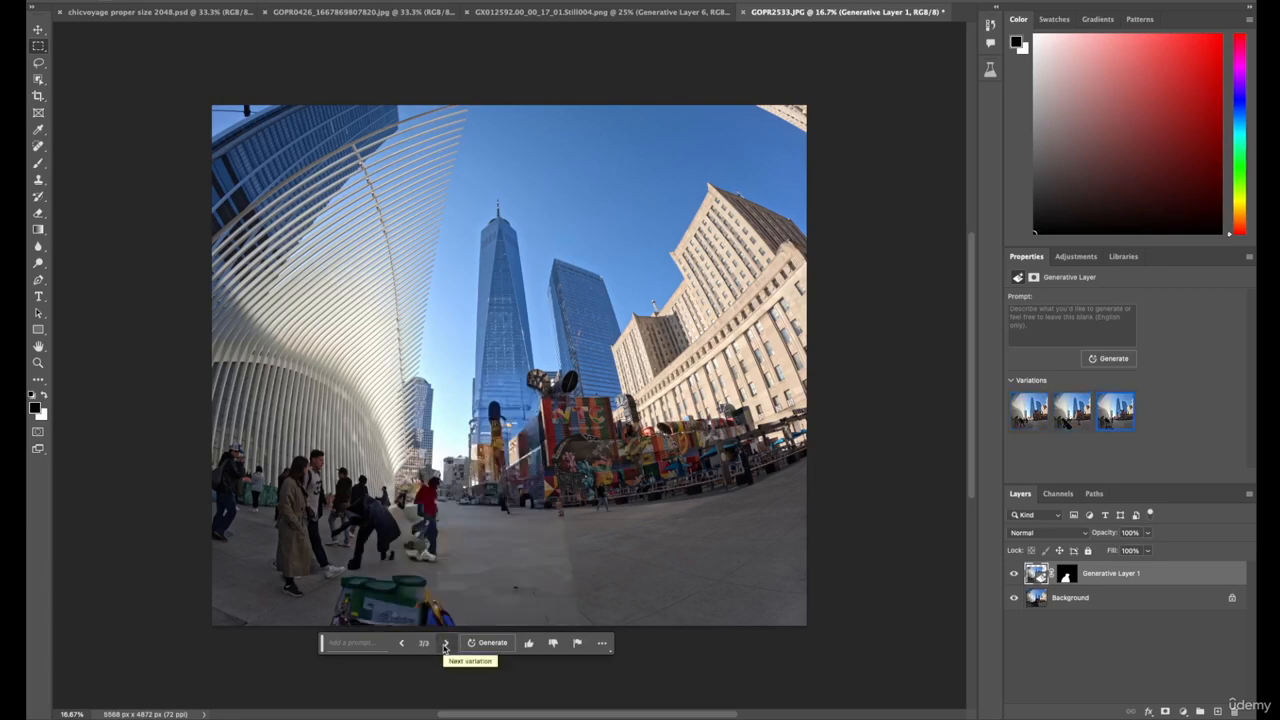
click(445, 645)
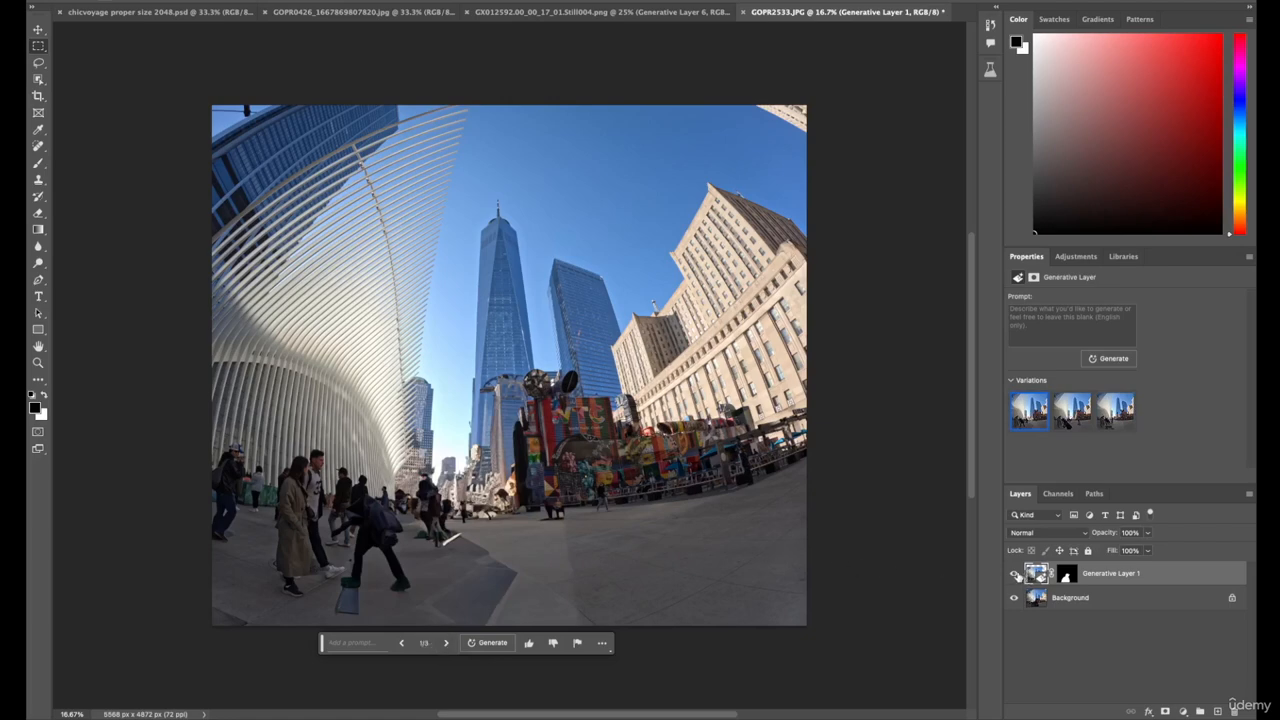
click(1015, 574)
click(1015, 574)
click(1015, 574)
click(1015, 574)
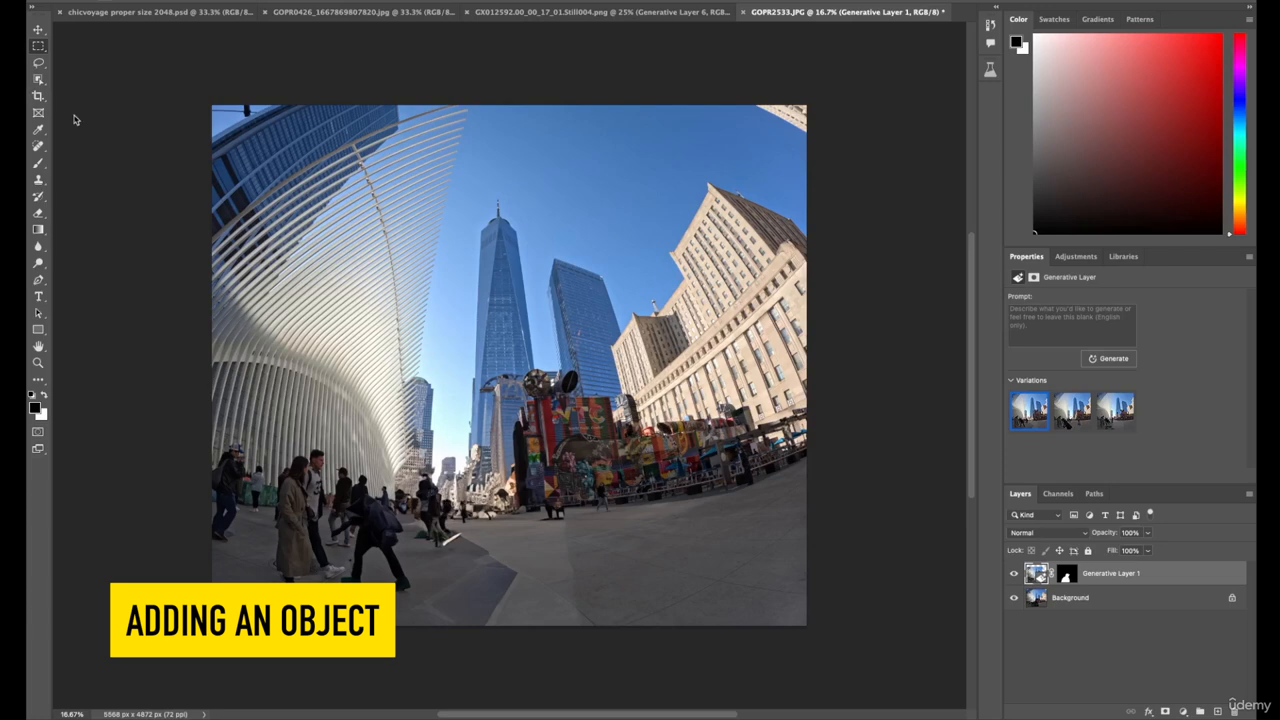
Step: Marquee-select the central plaza area and generate "hot dog stand with american flag and customers waiting" there
click(39, 51)
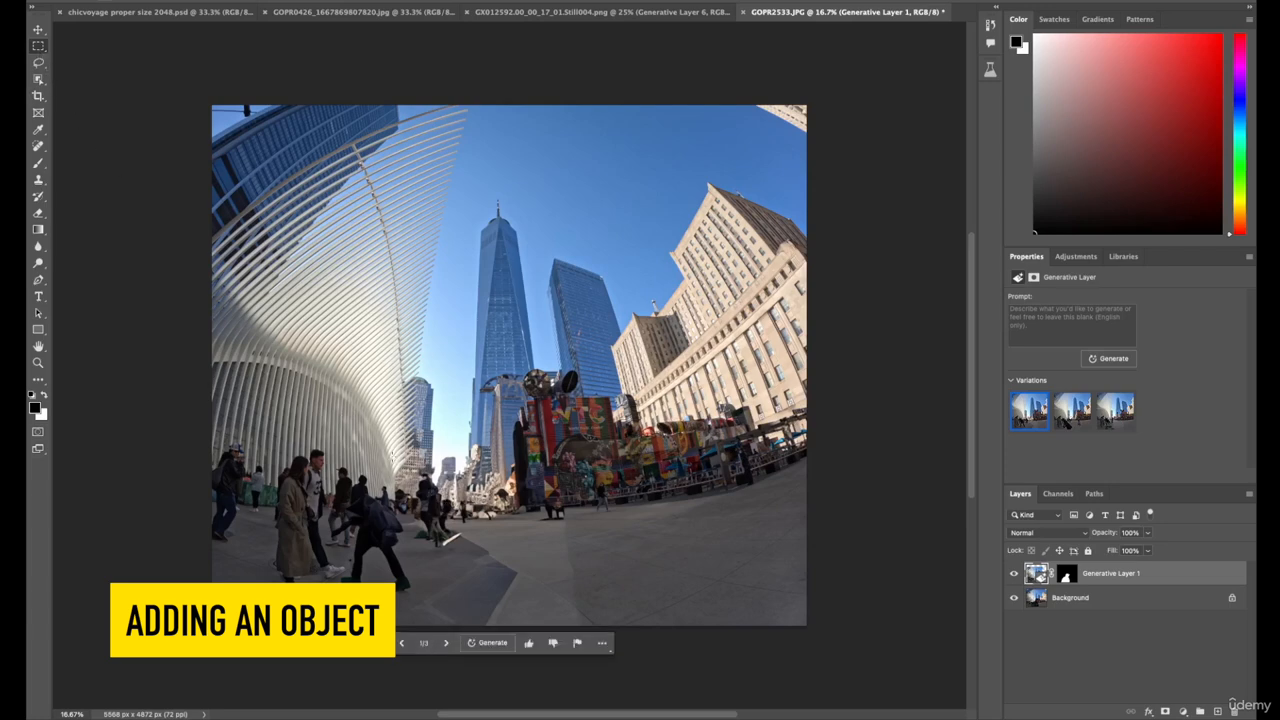
drag(358, 455, 675, 615)
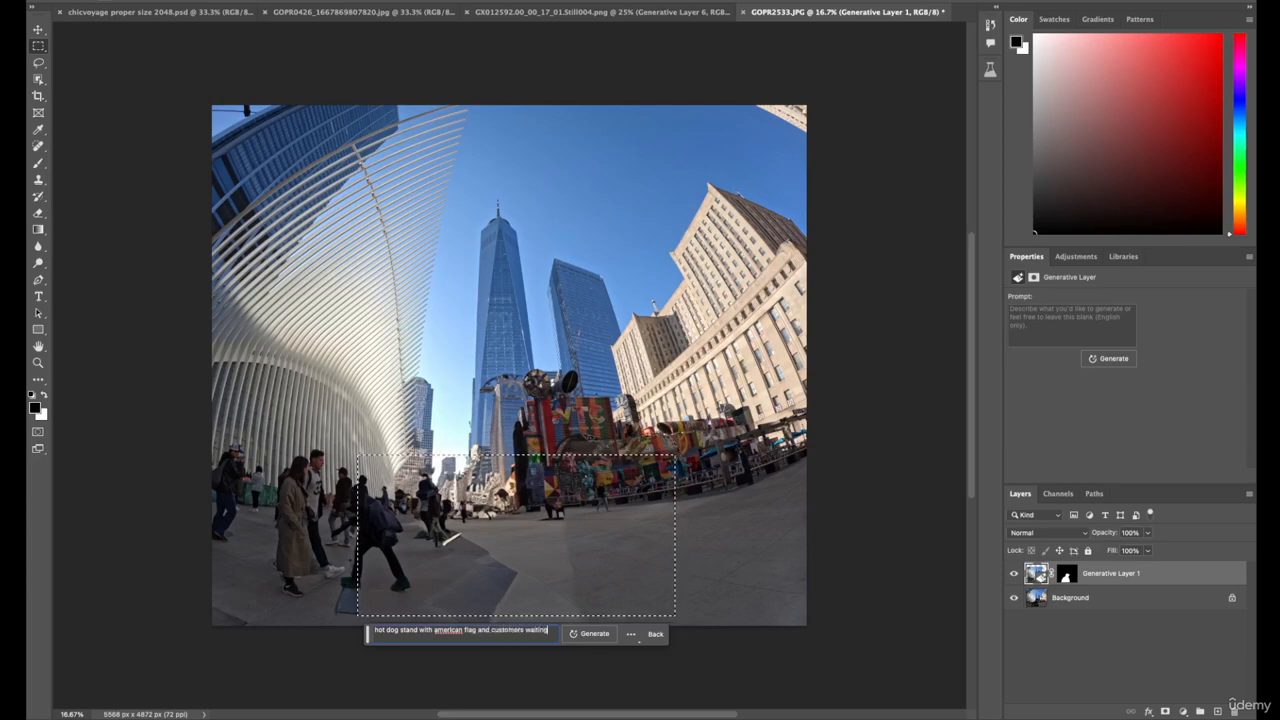
key(Return)
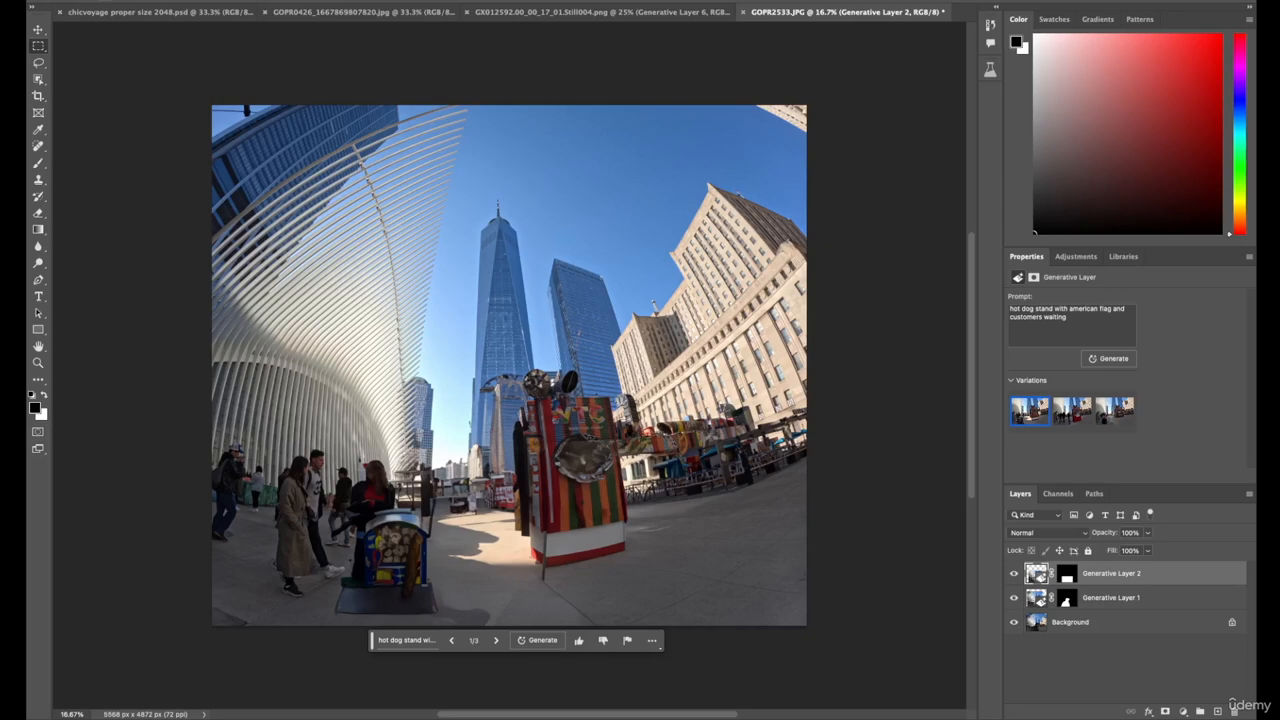
Step: Compare the hot dog stand variations, keep the second one and check it against the image without Generative Layer 2
click(495, 646)
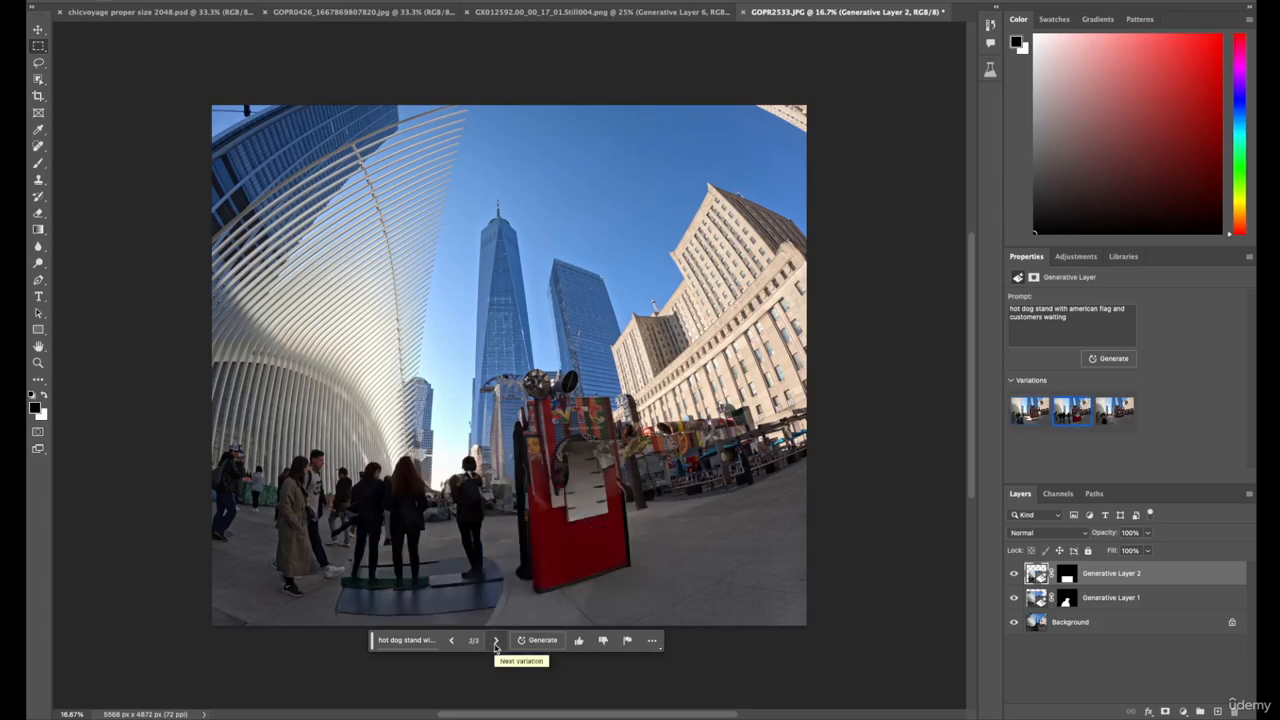
click(495, 646)
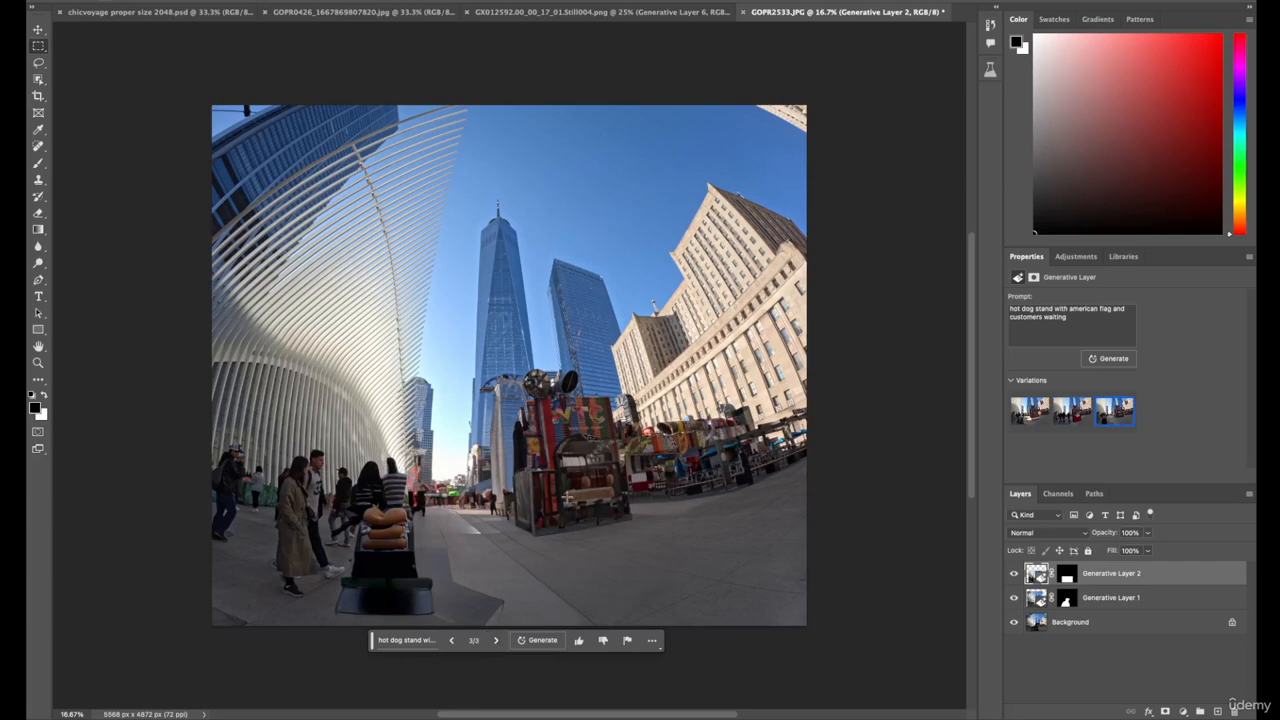
click(496, 643)
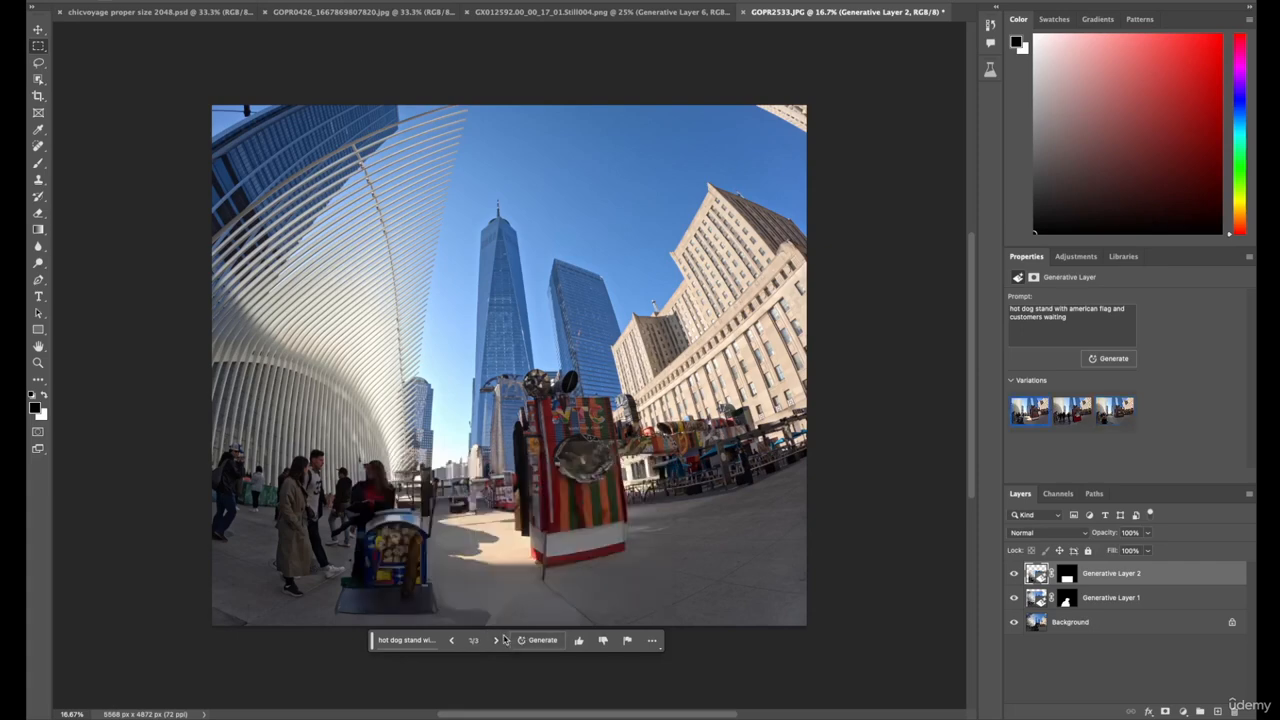
click(497, 642)
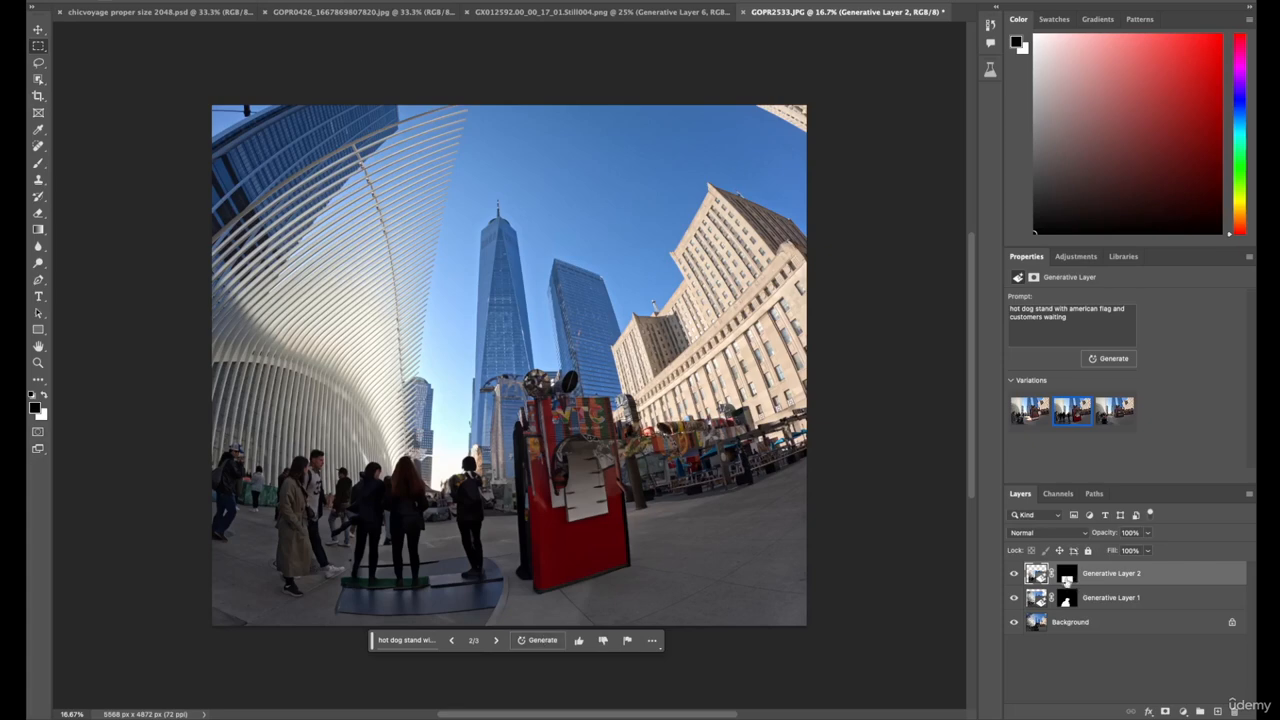
click(1013, 573)
click(1013, 573)
Step: Extend the canvas beyond both the left and right edges of the photo with the Crop tool, to about 8960 px wide
click(68, 712)
text(12.5)
key(Return)
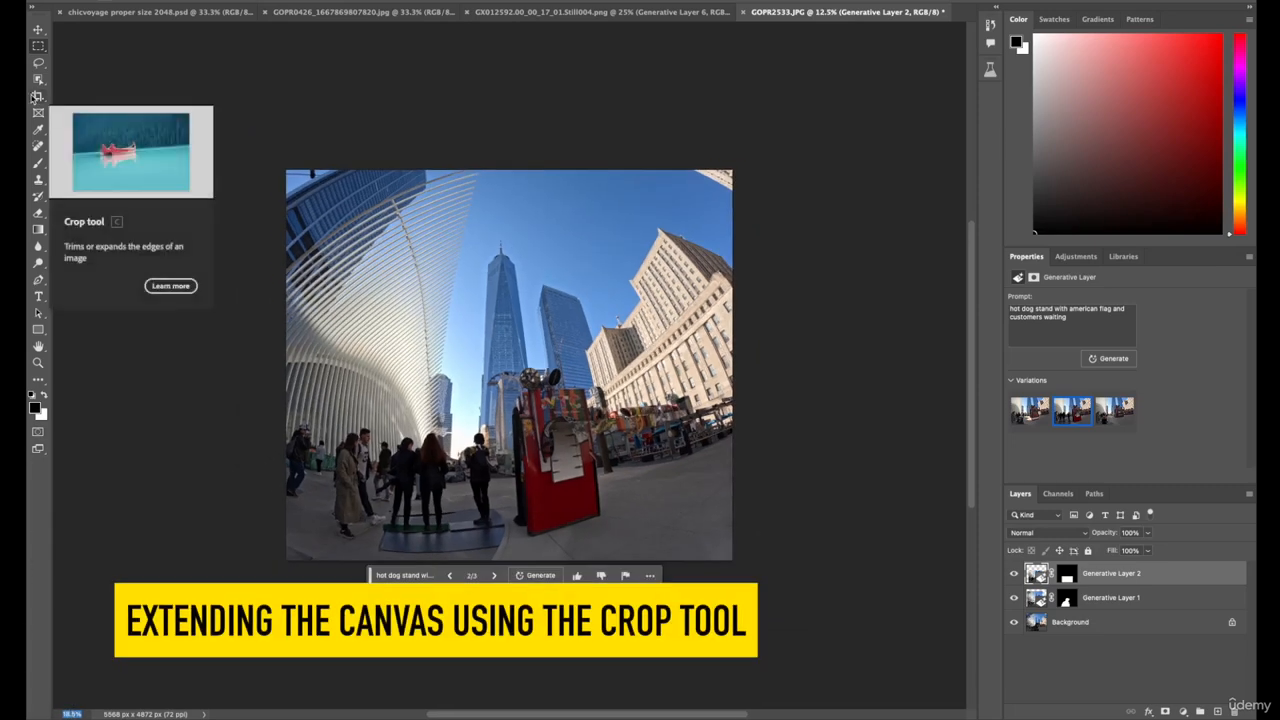
click(36, 98)
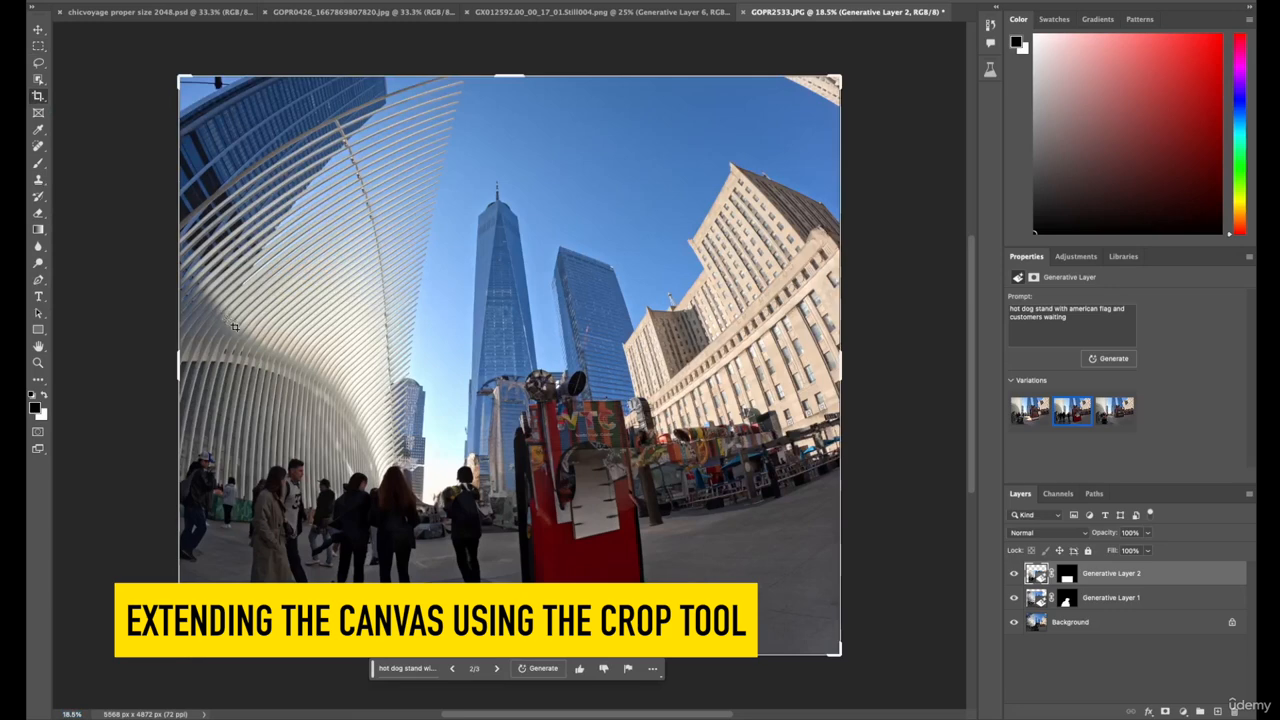
drag(841, 367, 922, 363)
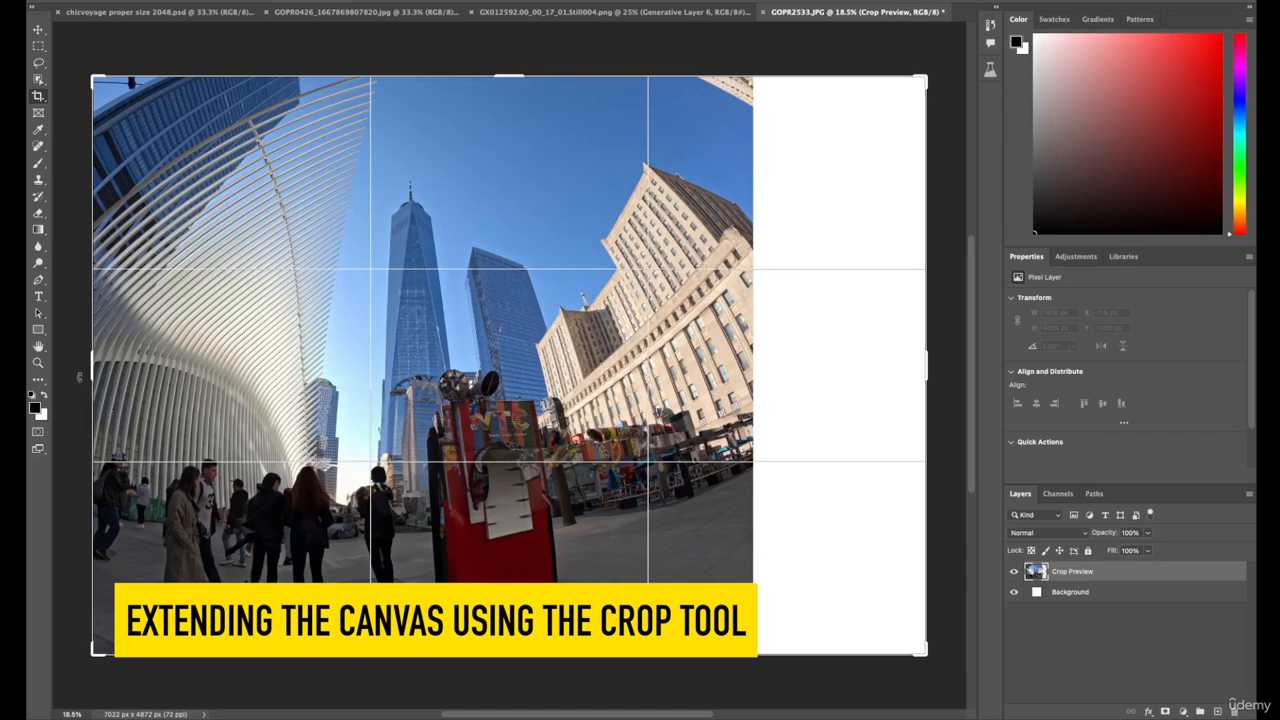
key(ctrl+minus)
key(ctrl+minus)
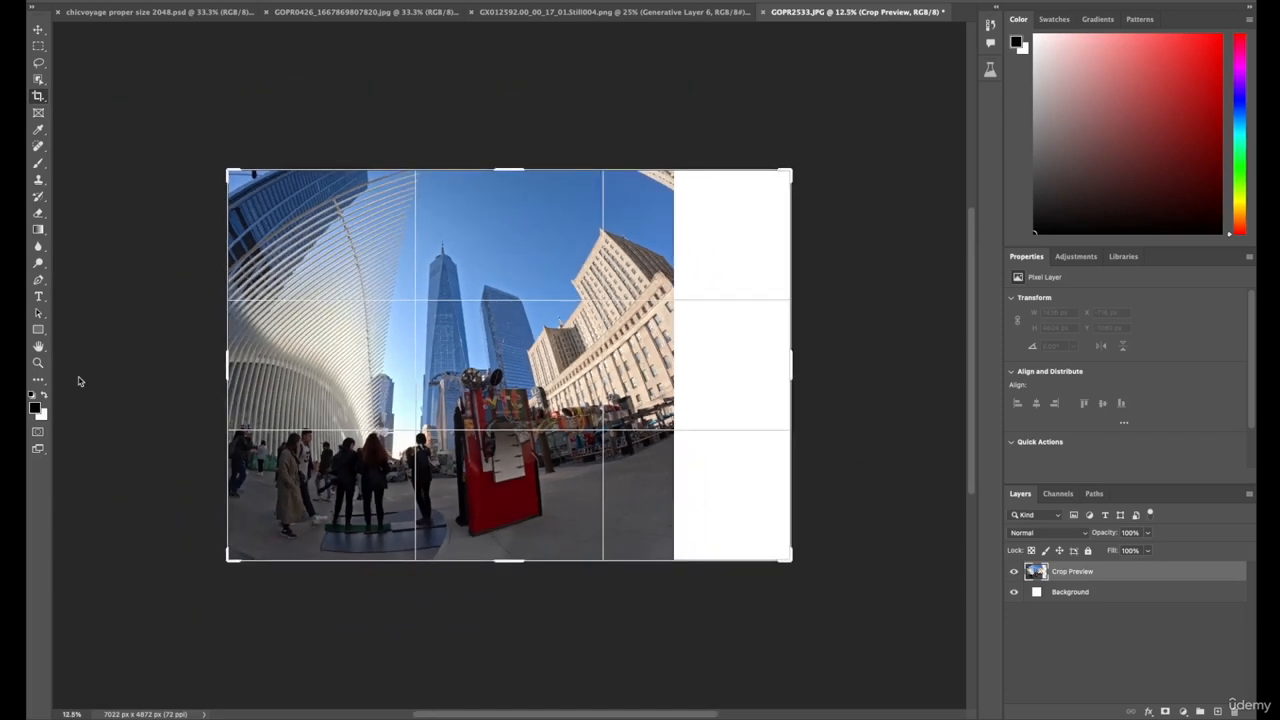
drag(228, 365, 118, 366)
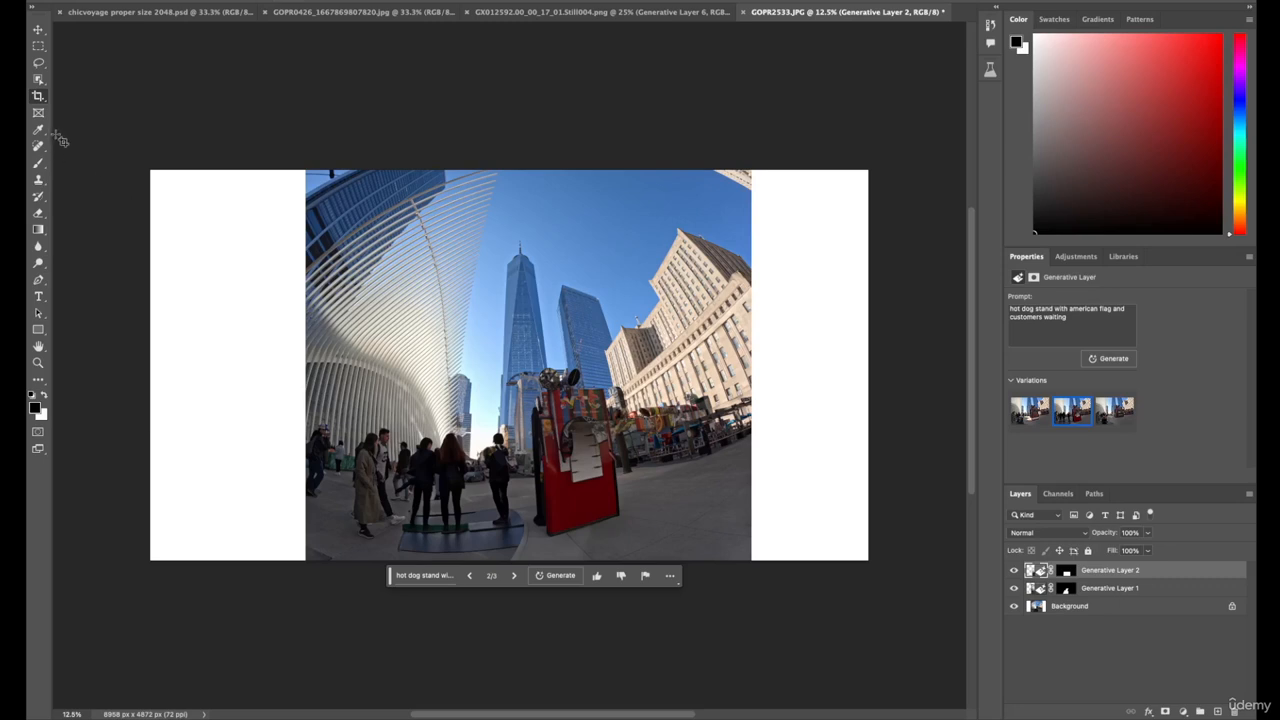
click(38, 96)
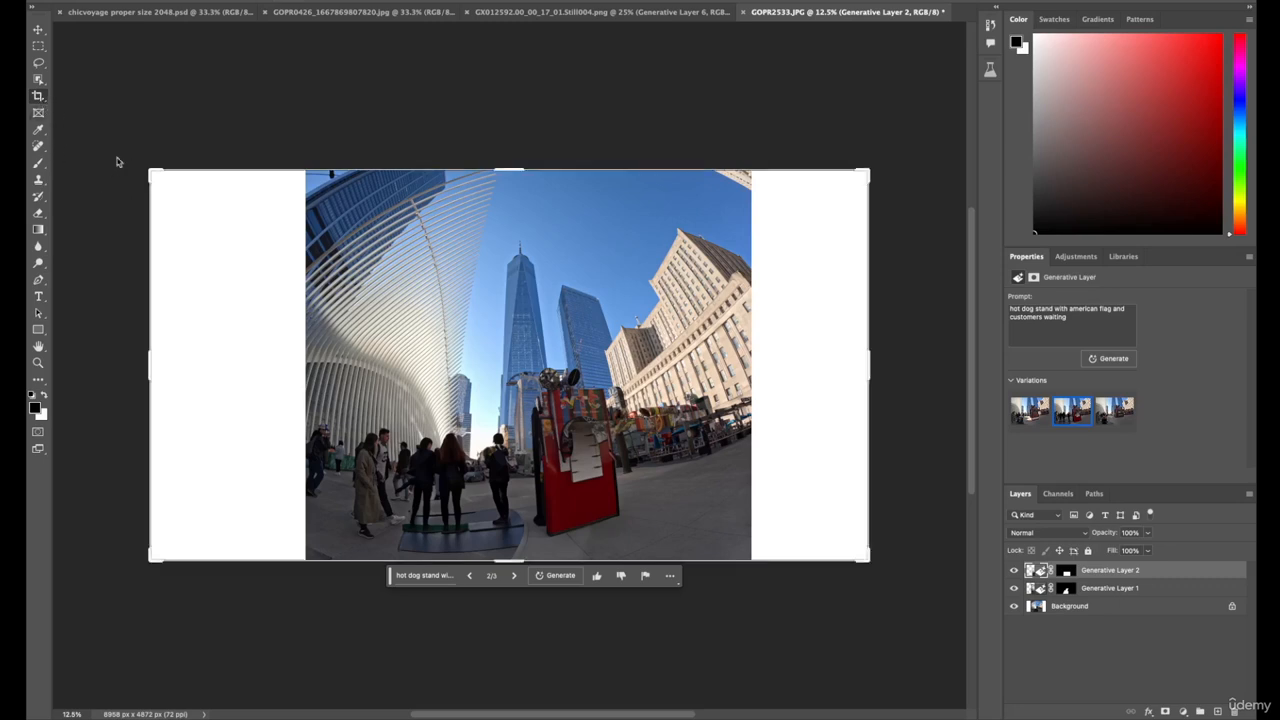
Step: Marquee-select the blank left strip plus a large part of the adjoining photo and run Generative Fill with a blank prompt
click(38, 46)
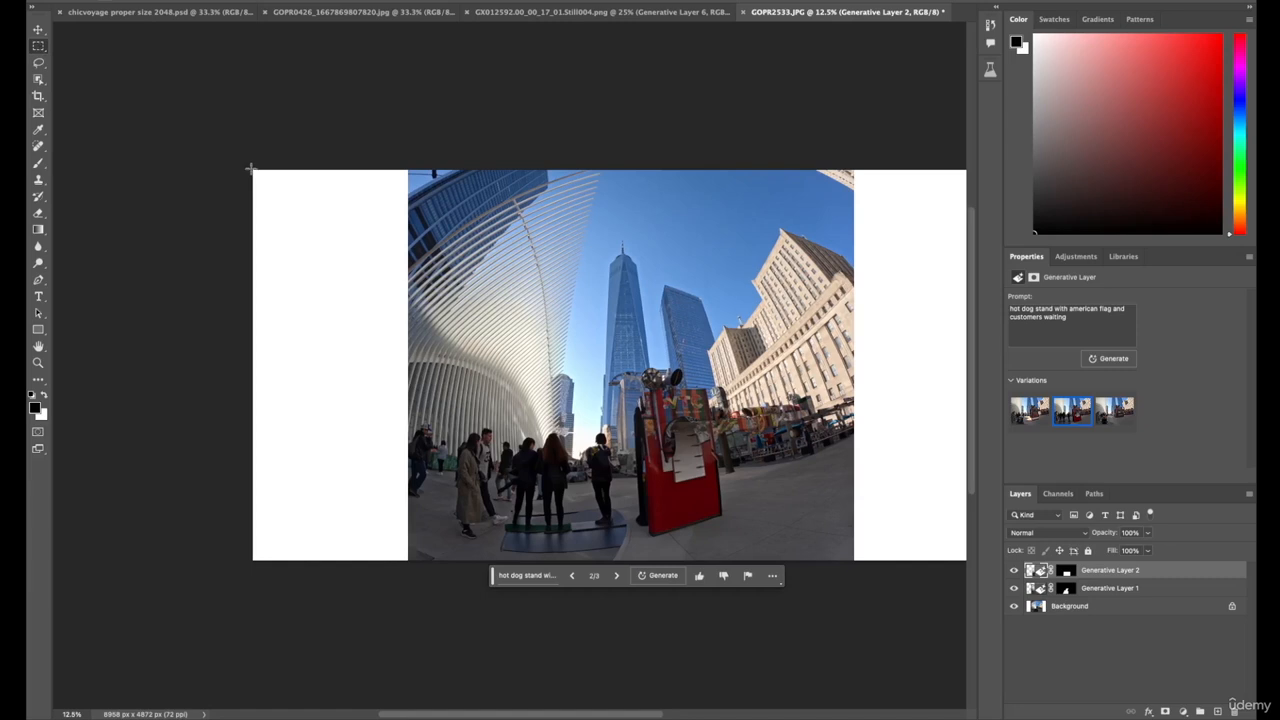
drag(251, 169, 501, 563)
drag(501, 564, 571, 573)
click(643, 220)
drag(251, 170, 597, 585)
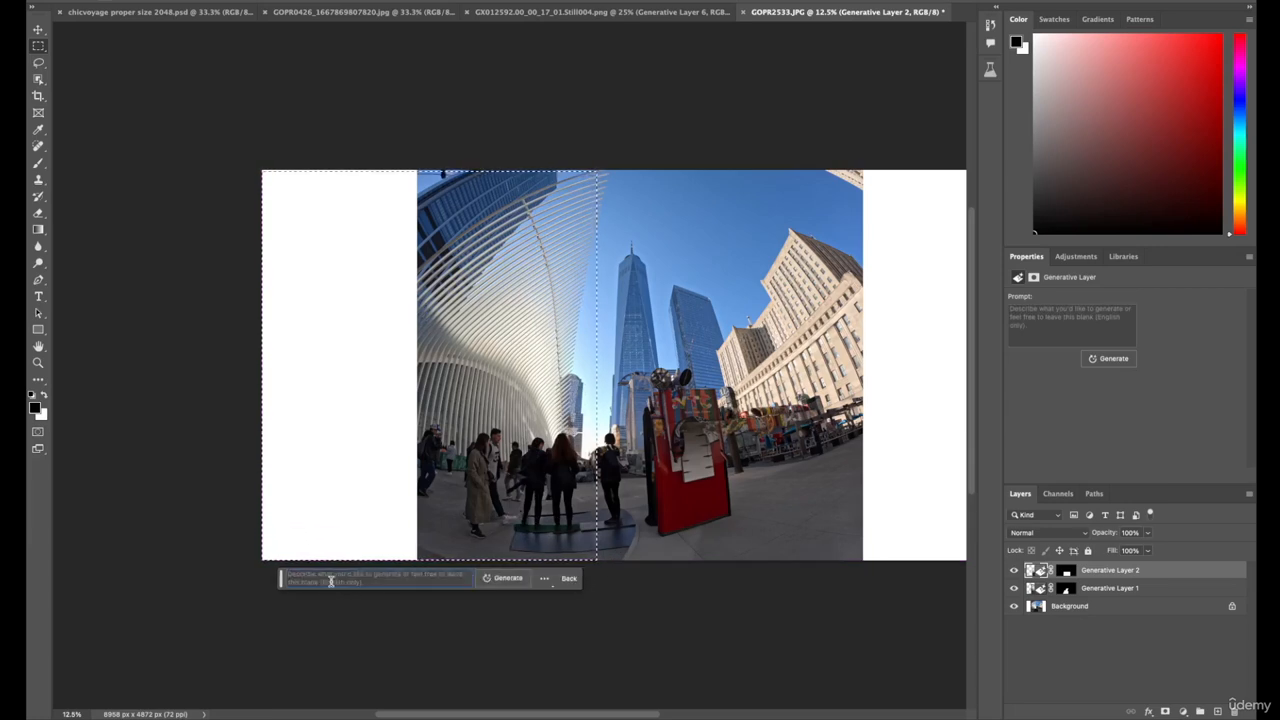
click(490, 578)
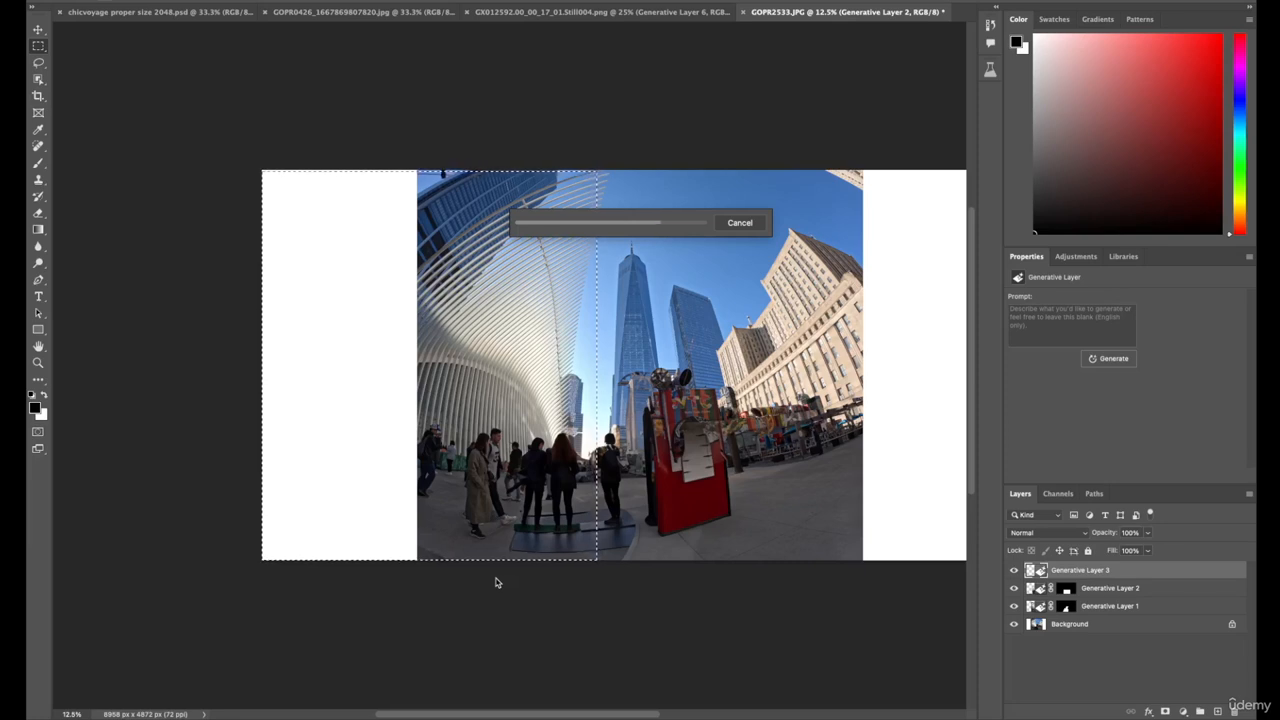
Step: Compare the three variations generated for the left extension that overlaps the white ribbed building, returning to the first
scroll(495, 582, right, 3)
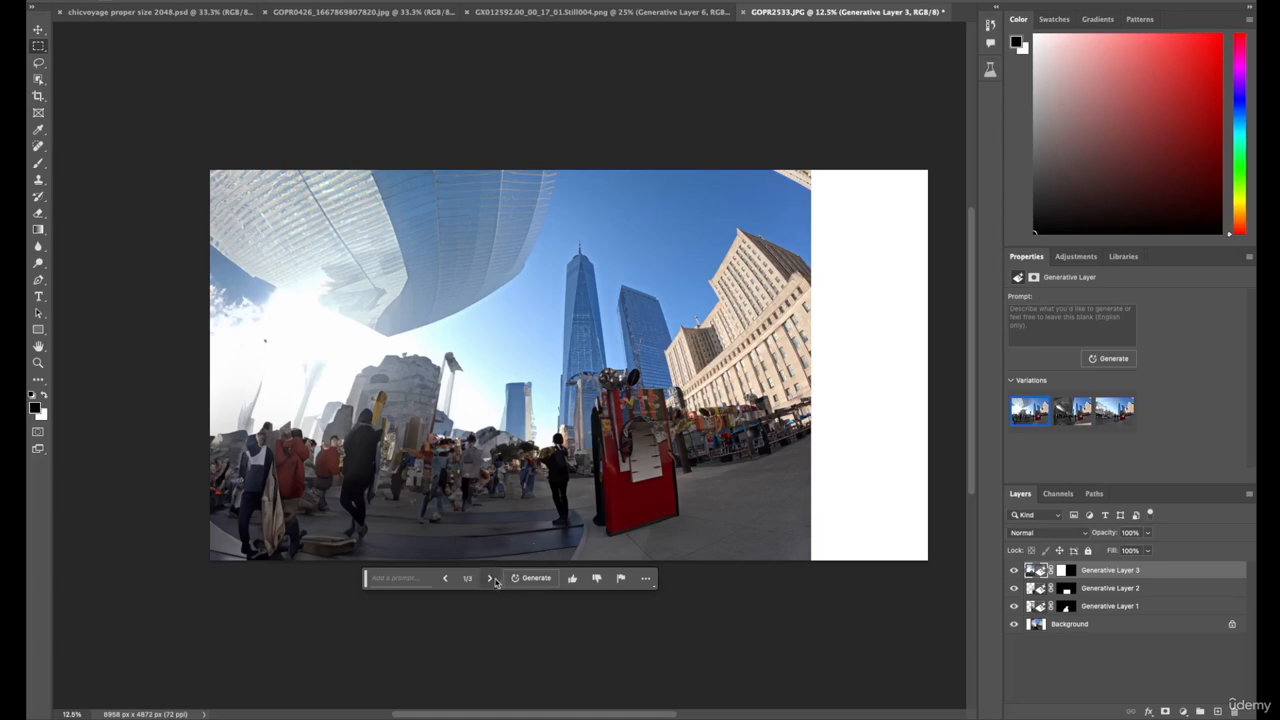
click(491, 580)
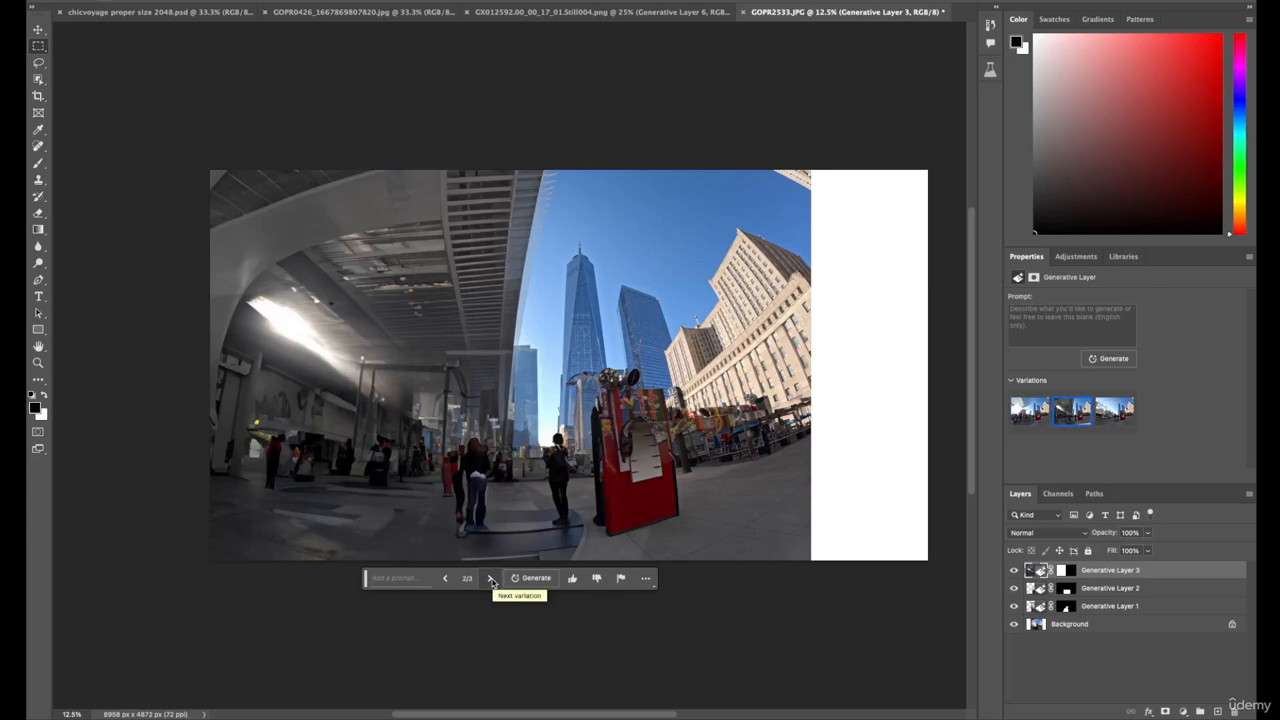
click(491, 580)
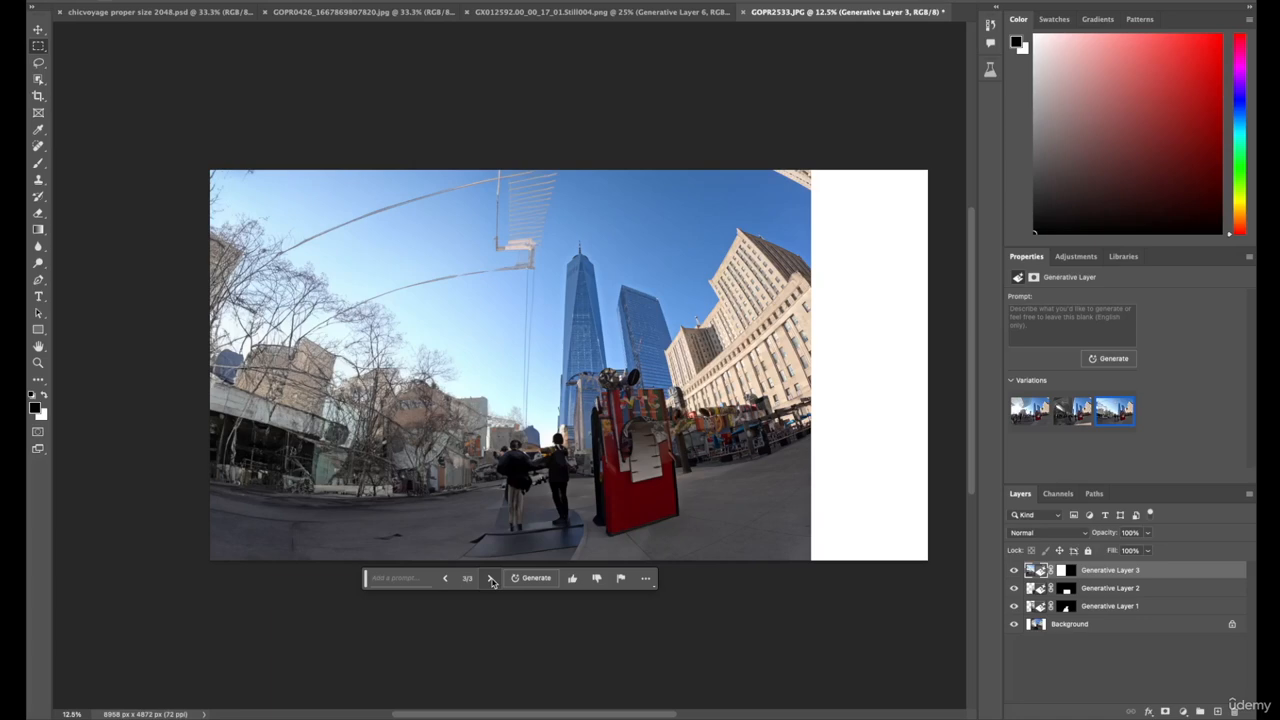
click(491, 580)
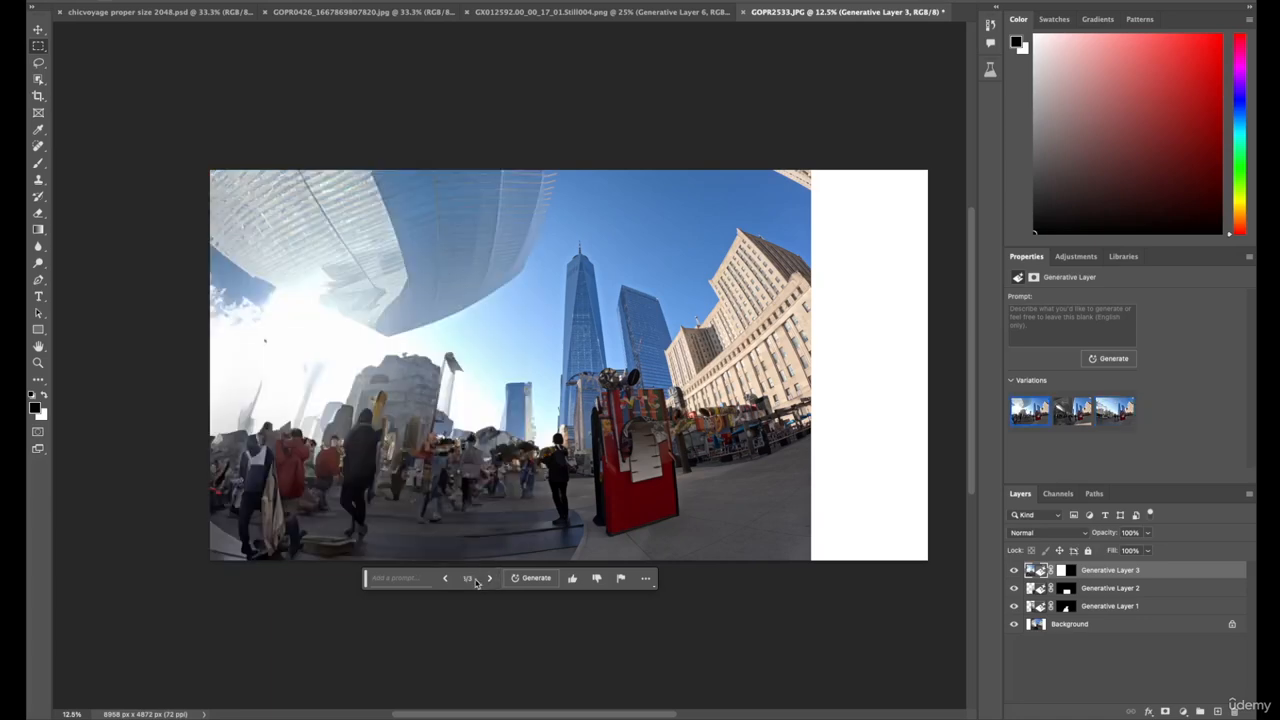
Step: Hide Generative Layer 3, marquee-select just the blank white strip left of the photo and fill it with a blank-prompt Generative Fill
click(1014, 570)
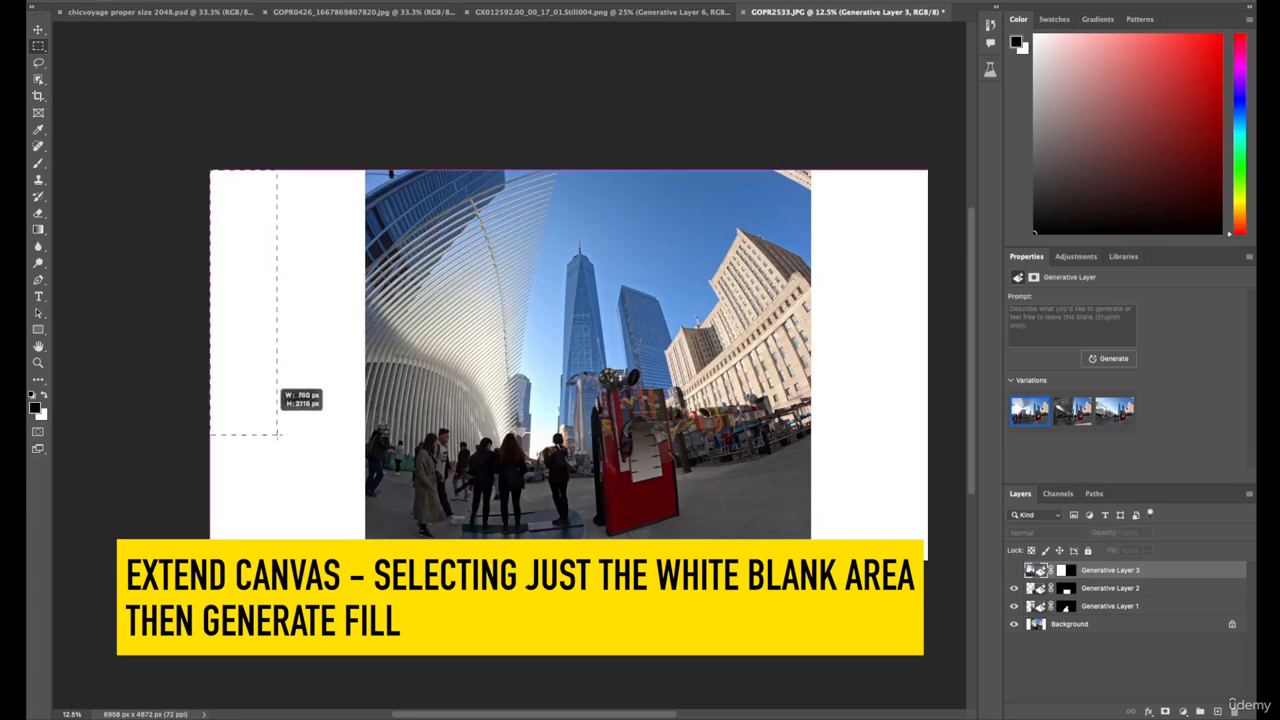
drag(278, 435, 366, 560)
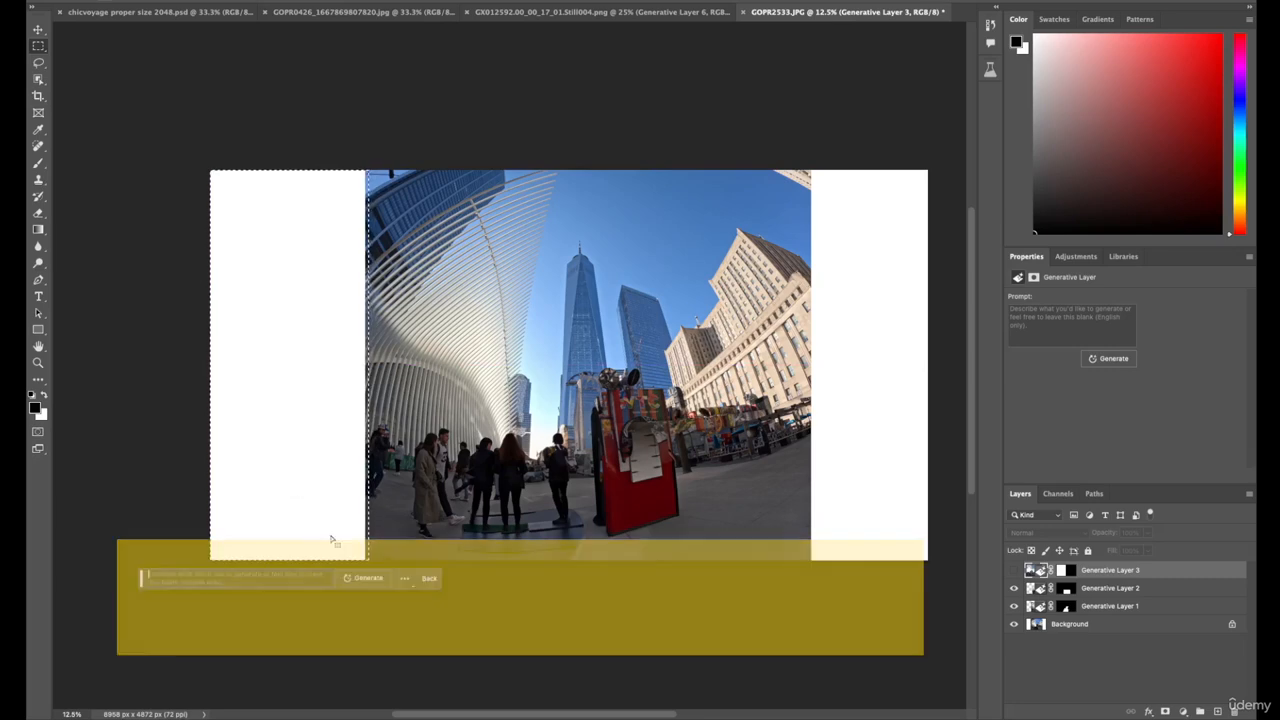
click(365, 578)
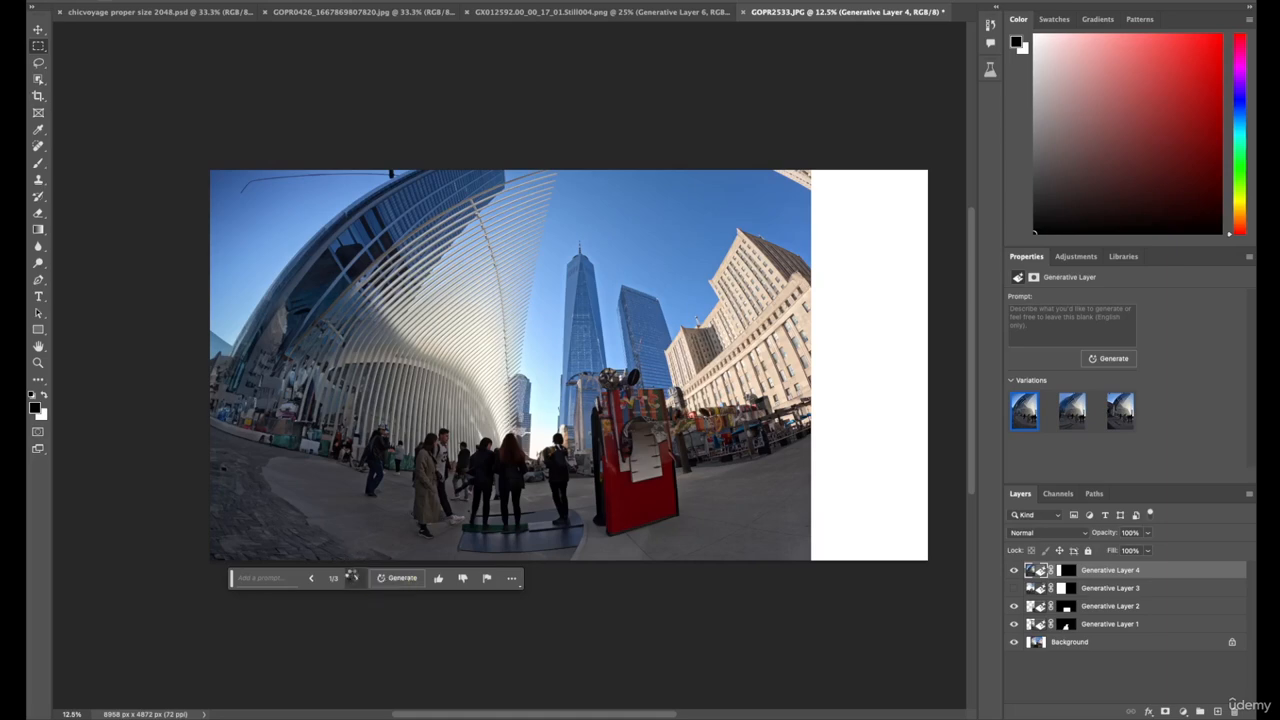
Step: Choose the third variation for the left strip and toggle Generative Layer 4 to compare before and after
click(354, 578)
click(353, 578)
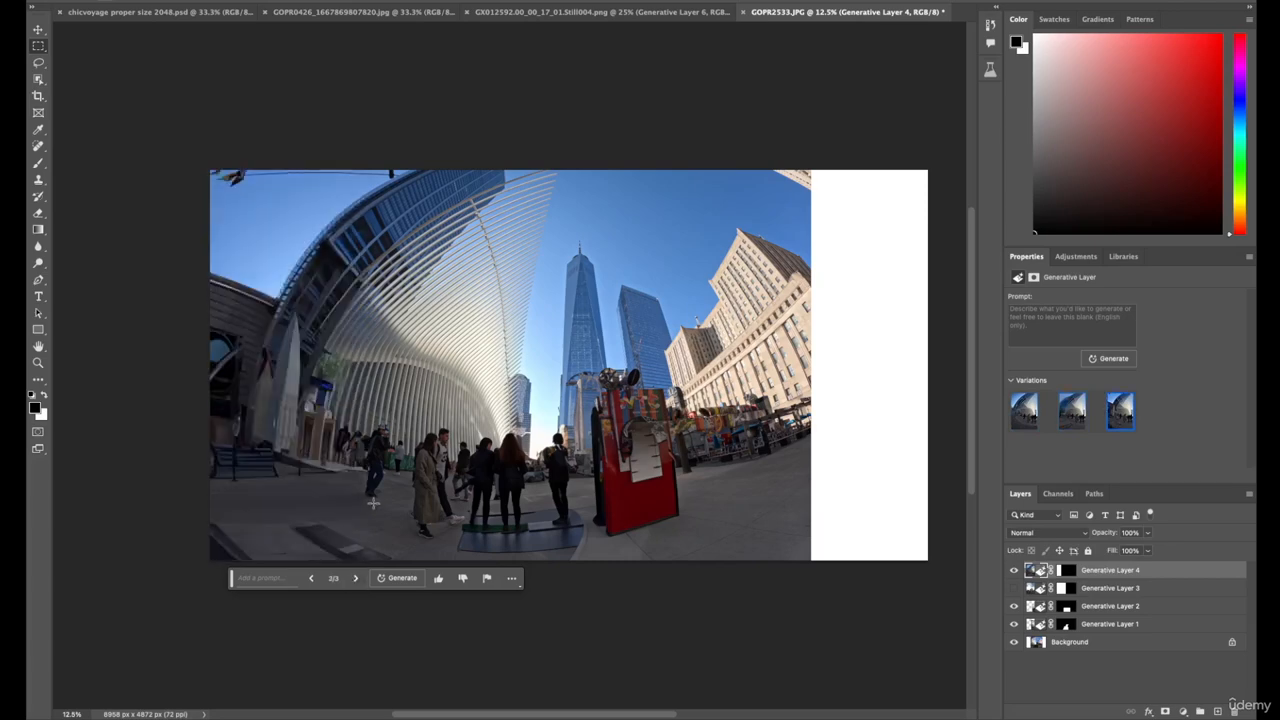
scroll(373, 503, right, 1)
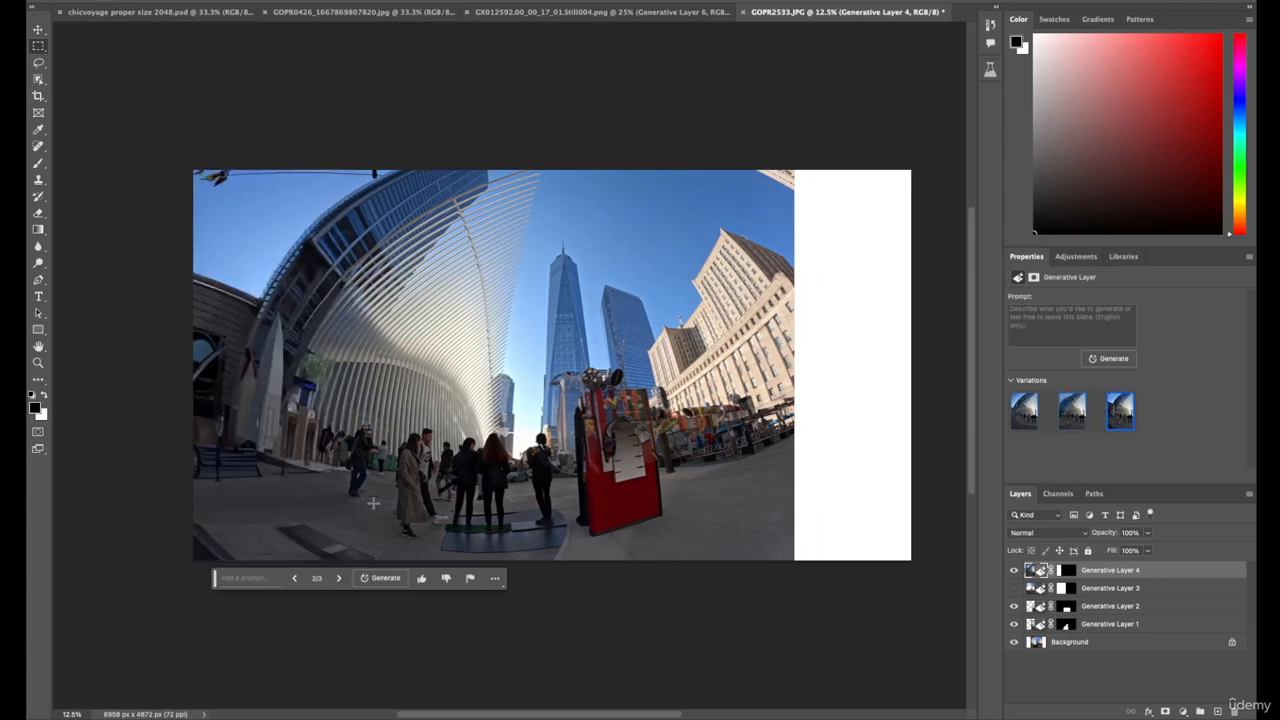
click(1013, 570)
click(1013, 570)
Step: Marquee-select the blank white strip right of the photo and fill it with a blank-prompt Generative Fill
scroll(720, 505, right, 6)
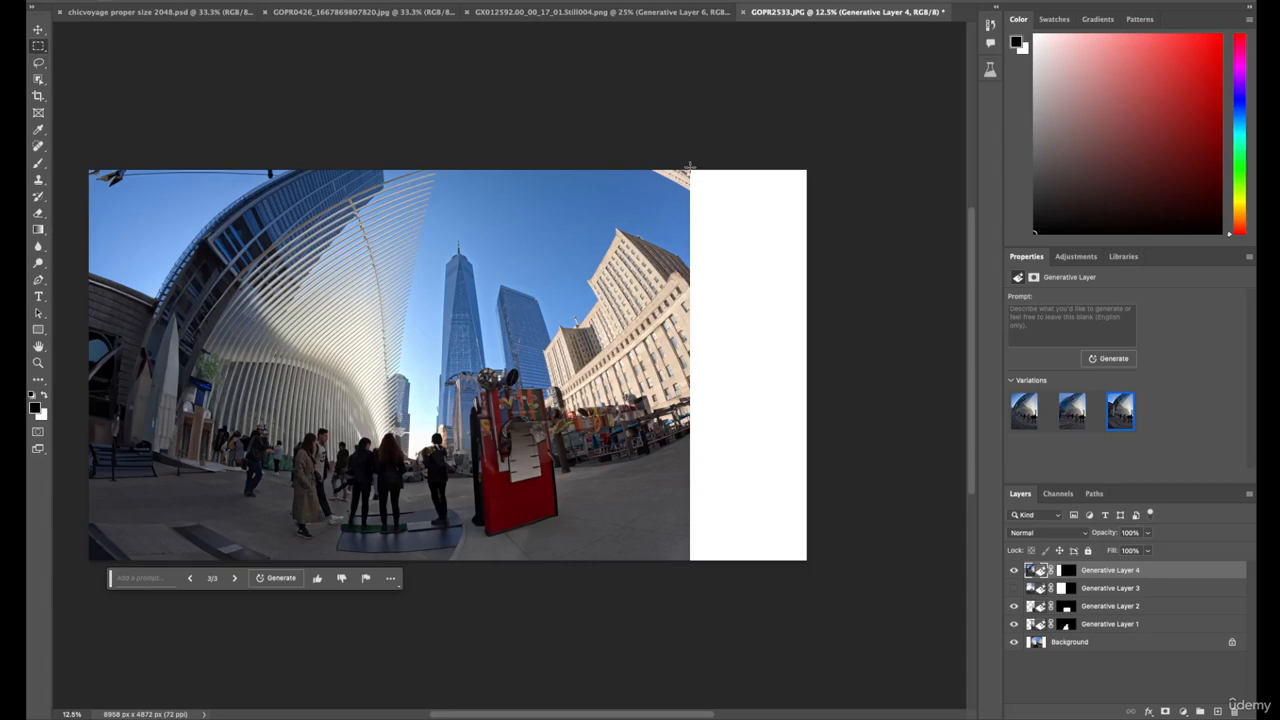
drag(688, 168, 843, 566)
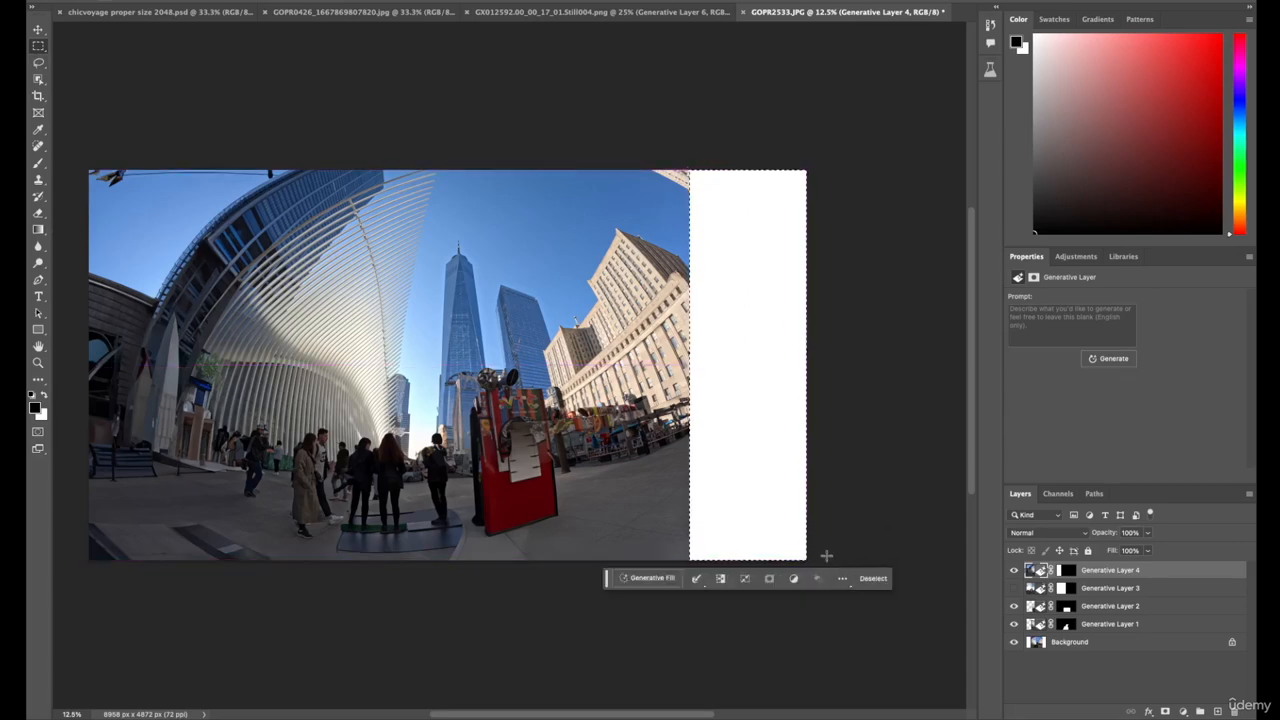
click(655, 578)
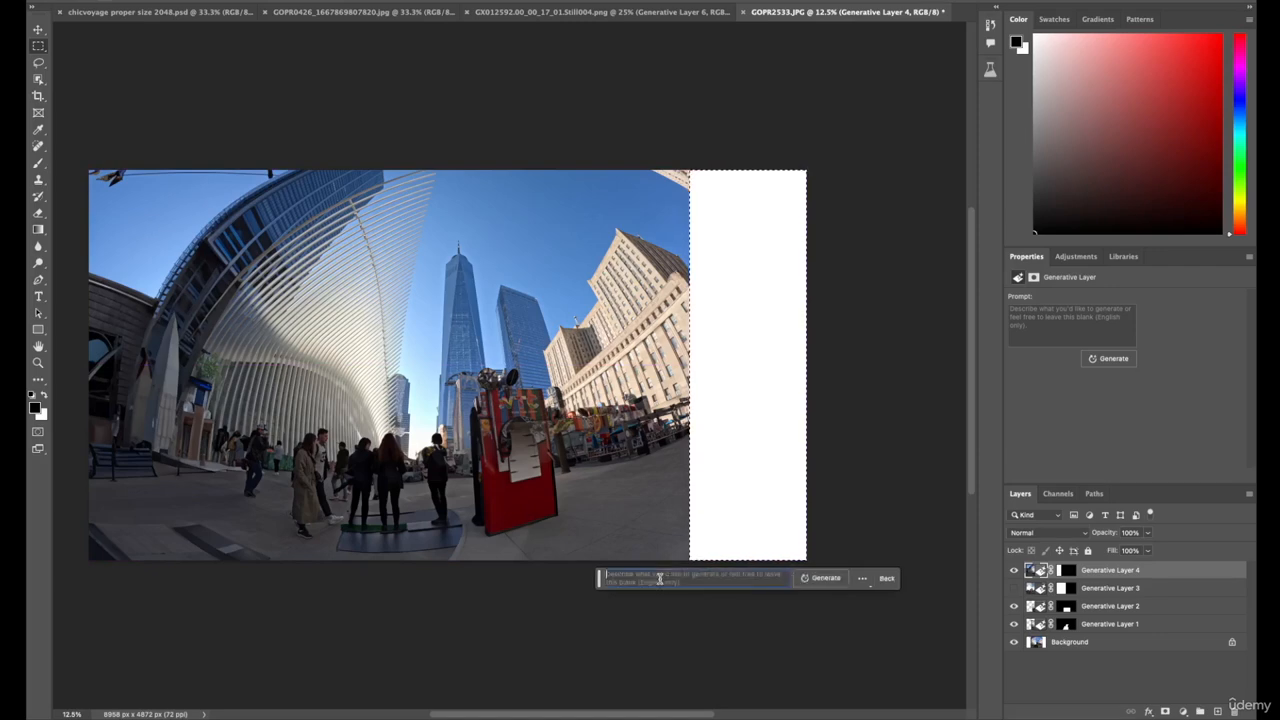
click(822, 578)
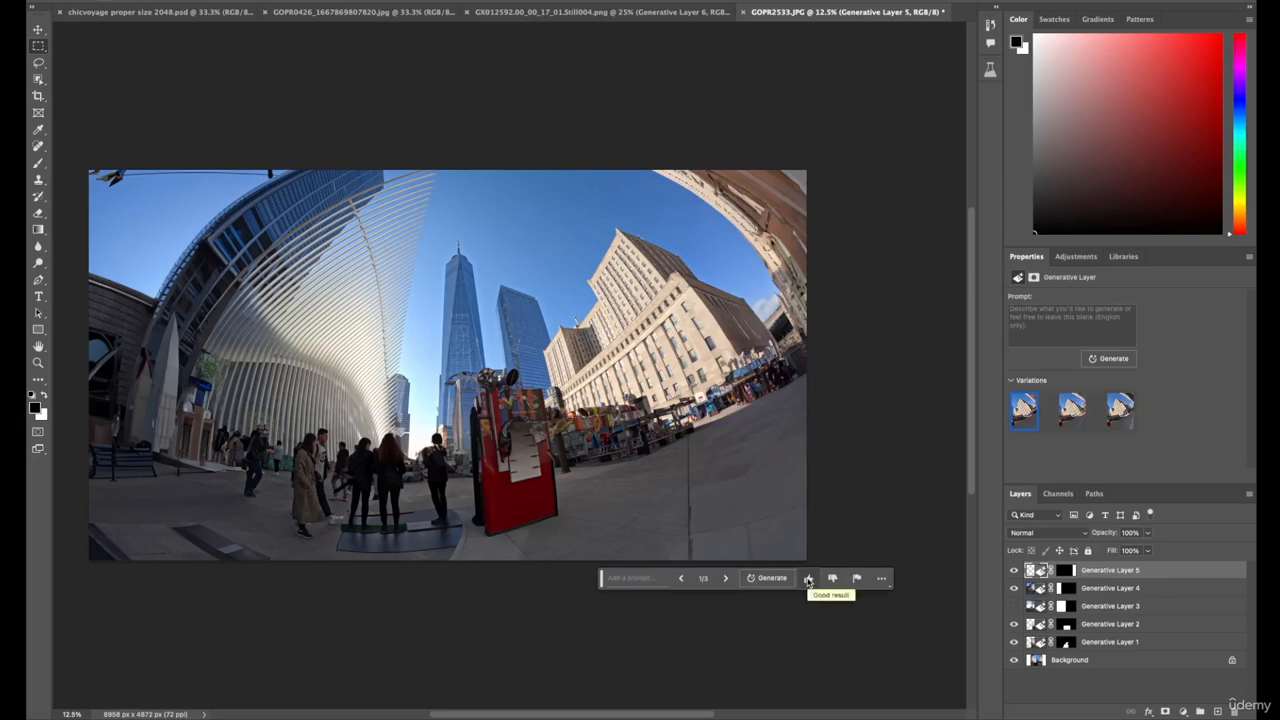
Step: Compare the three variations generated for the right strip, returning to the first
click(723, 578)
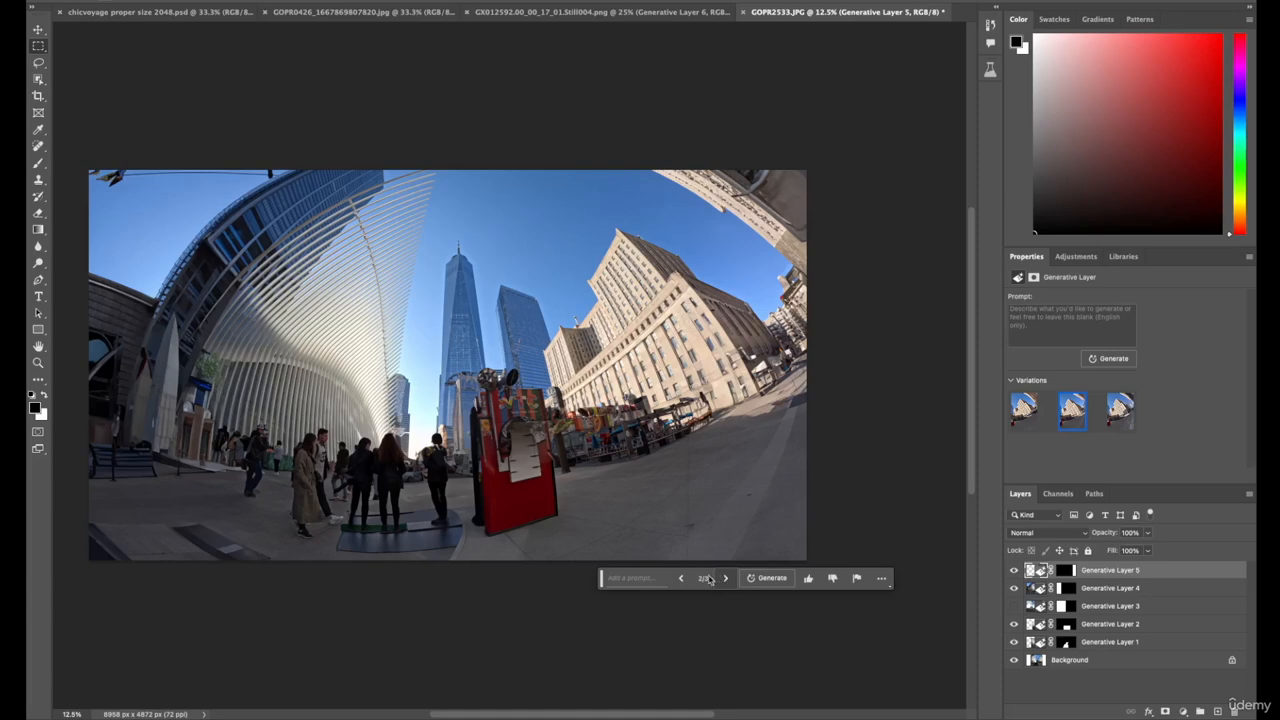
click(723, 578)
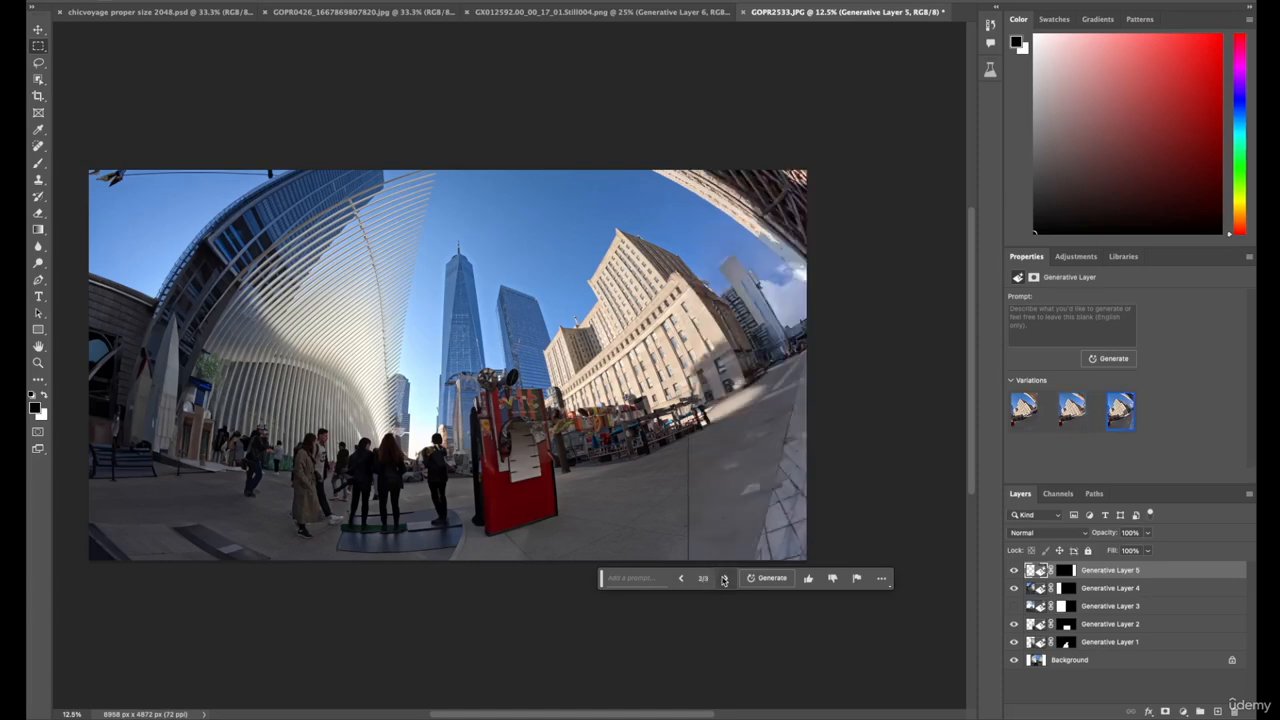
click(683, 579)
click(683, 579)
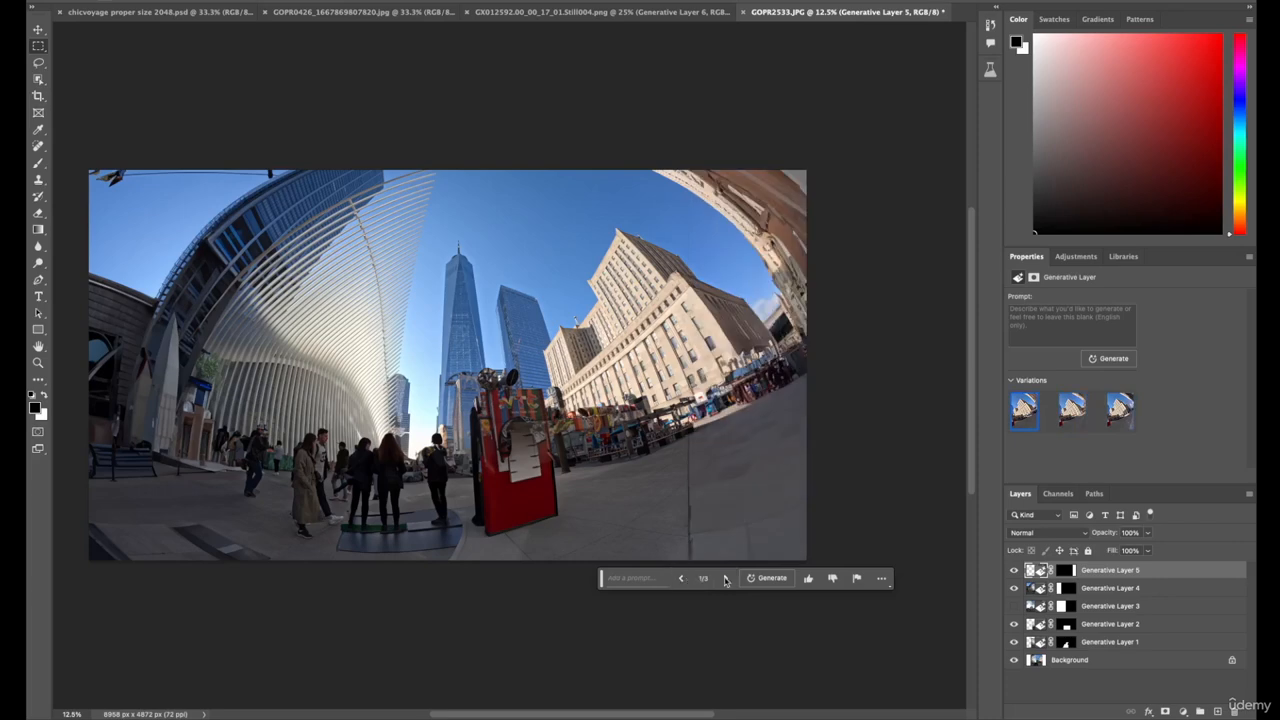
Step: Toggle the visibility of Generative Layer 5 and Generative Layer 4 to compare the canvas extensions before and after
click(1013, 570)
click(1013, 570)
click(1013, 570)
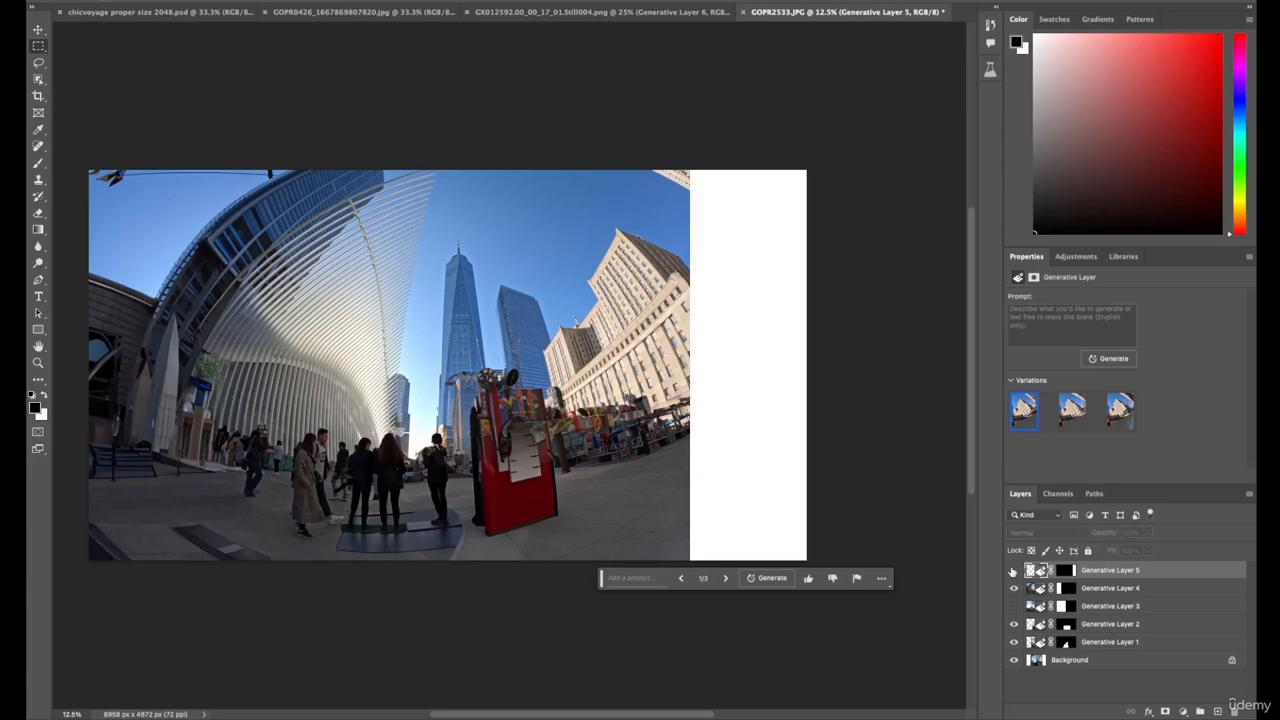
click(1013, 570)
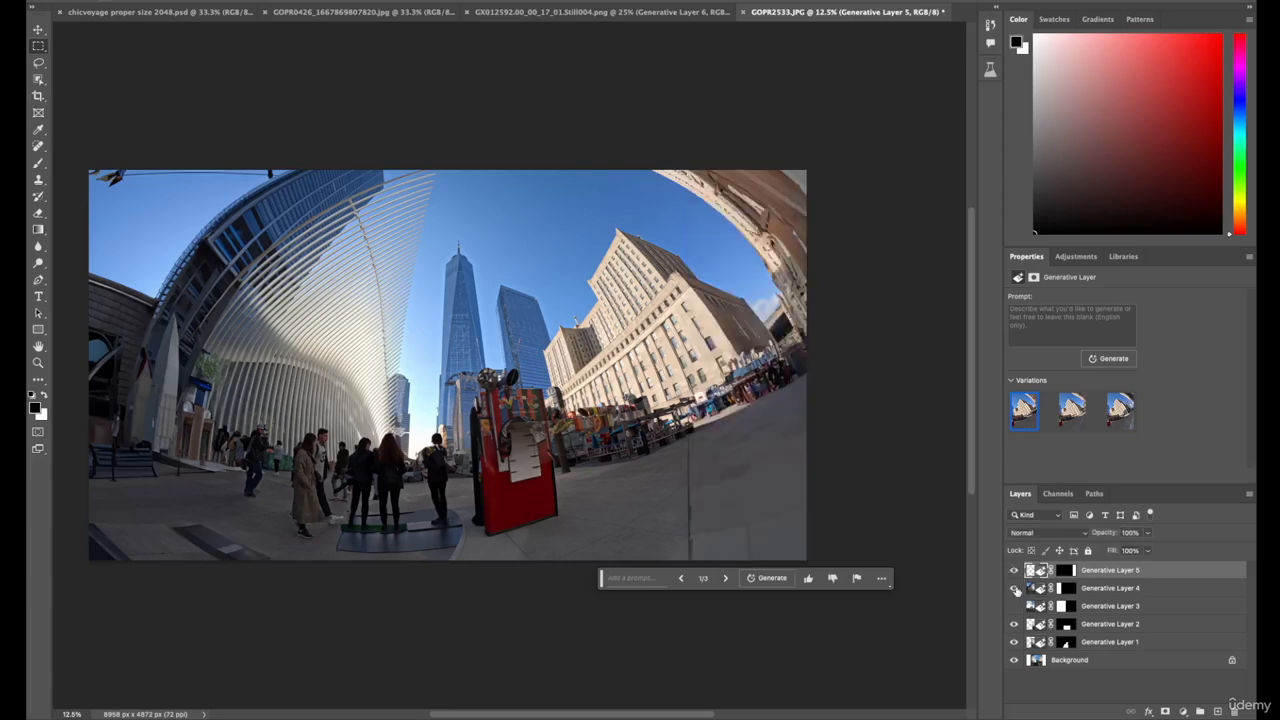
click(1015, 589)
click(1015, 589)
Step: Quick-export the extended city photo as a PNG named "nyc gen ai" in the Pictures folder
click(168, 2)
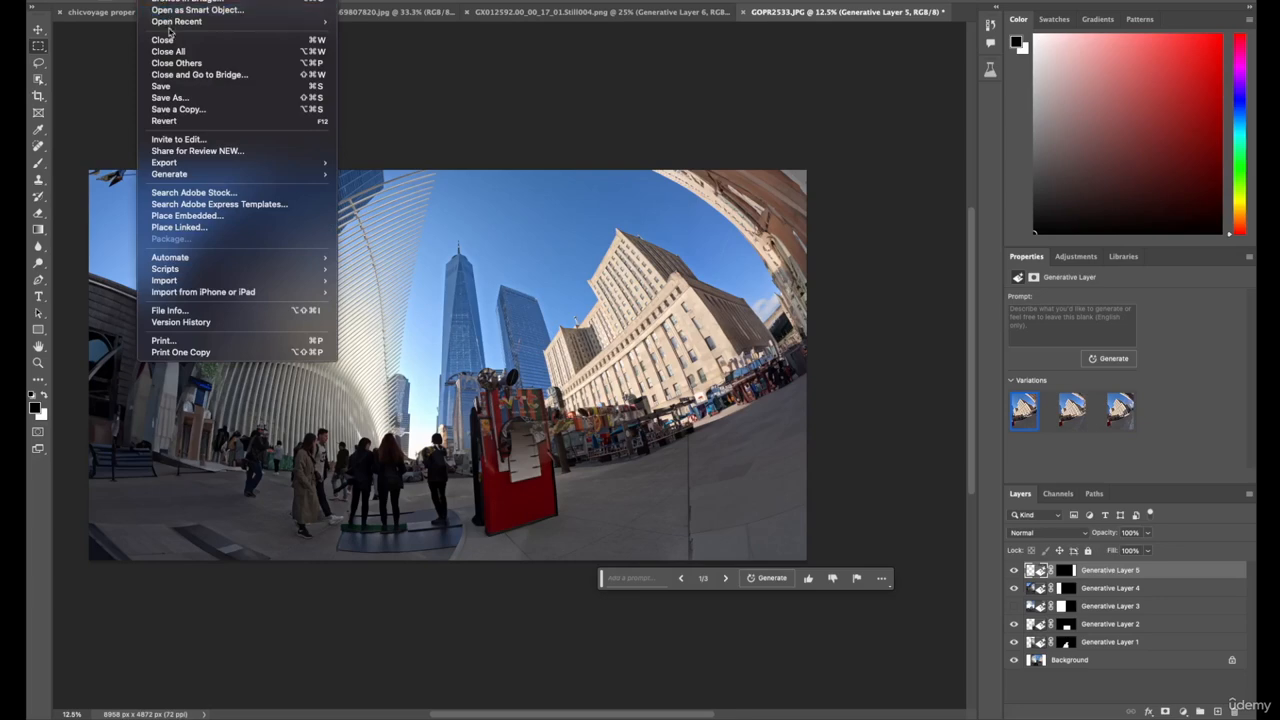
mouse_move(263, 165)
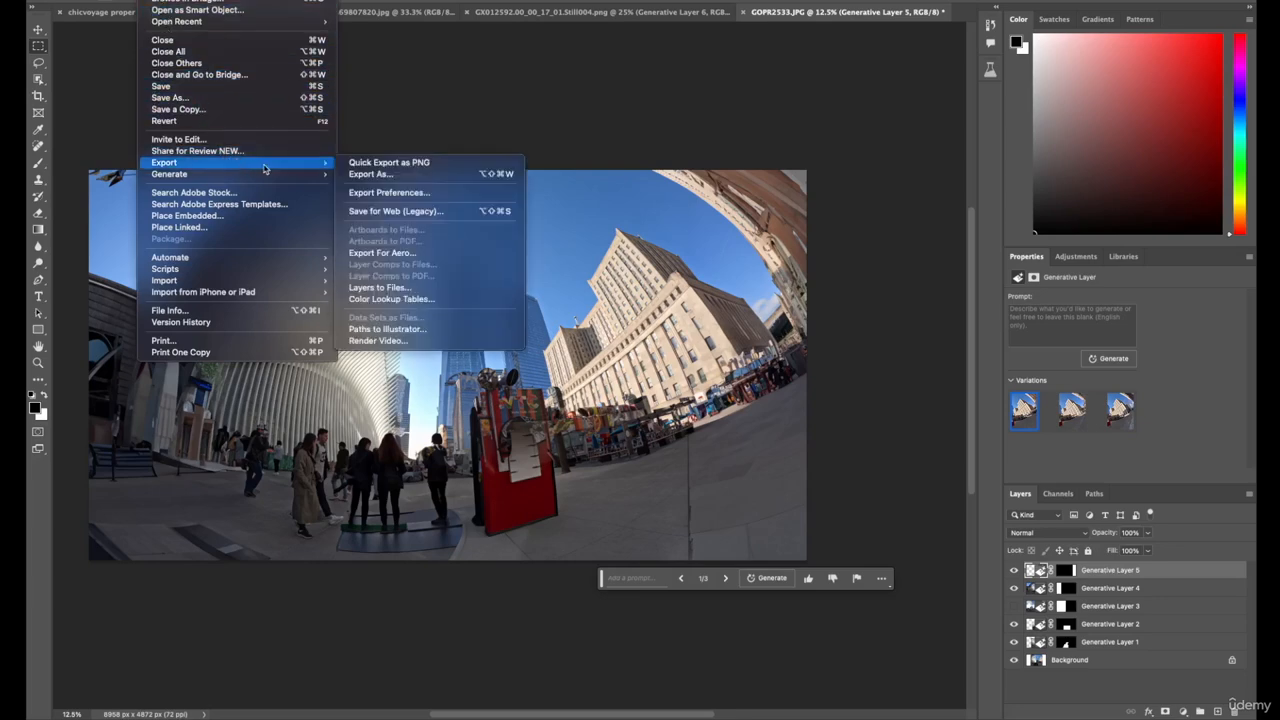
click(352, 164)
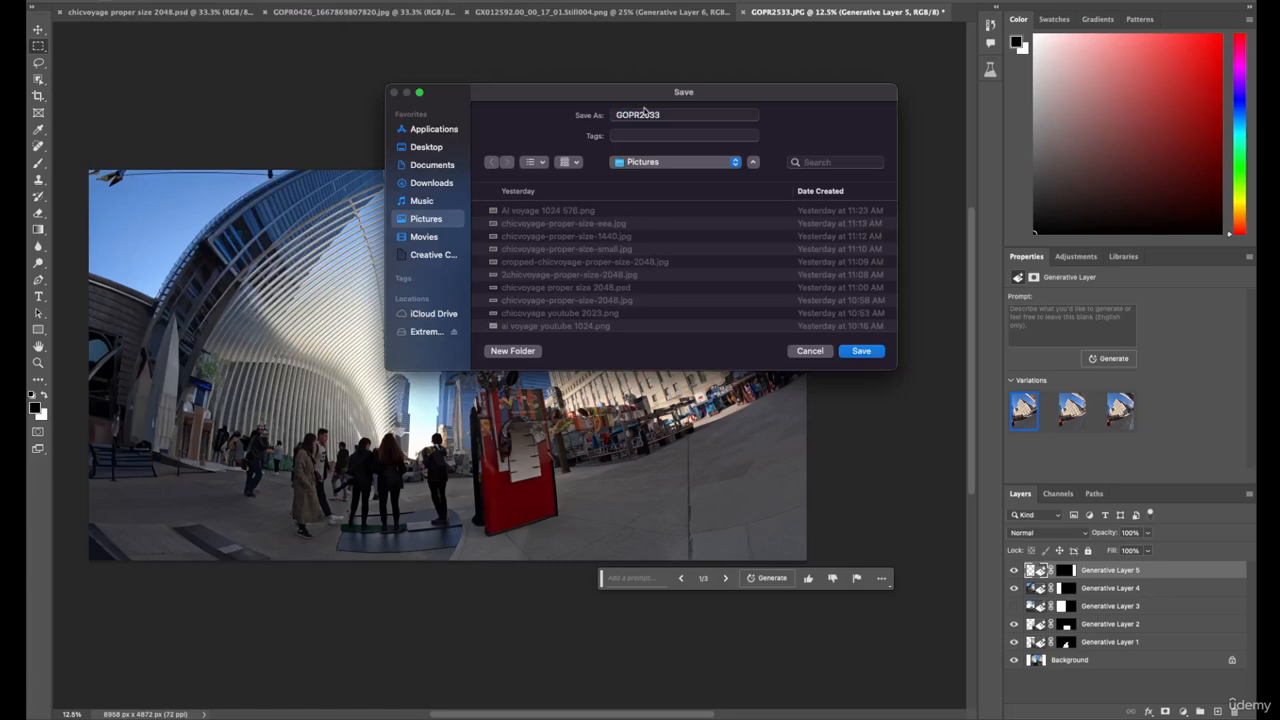
click(643, 113)
text(nyc)
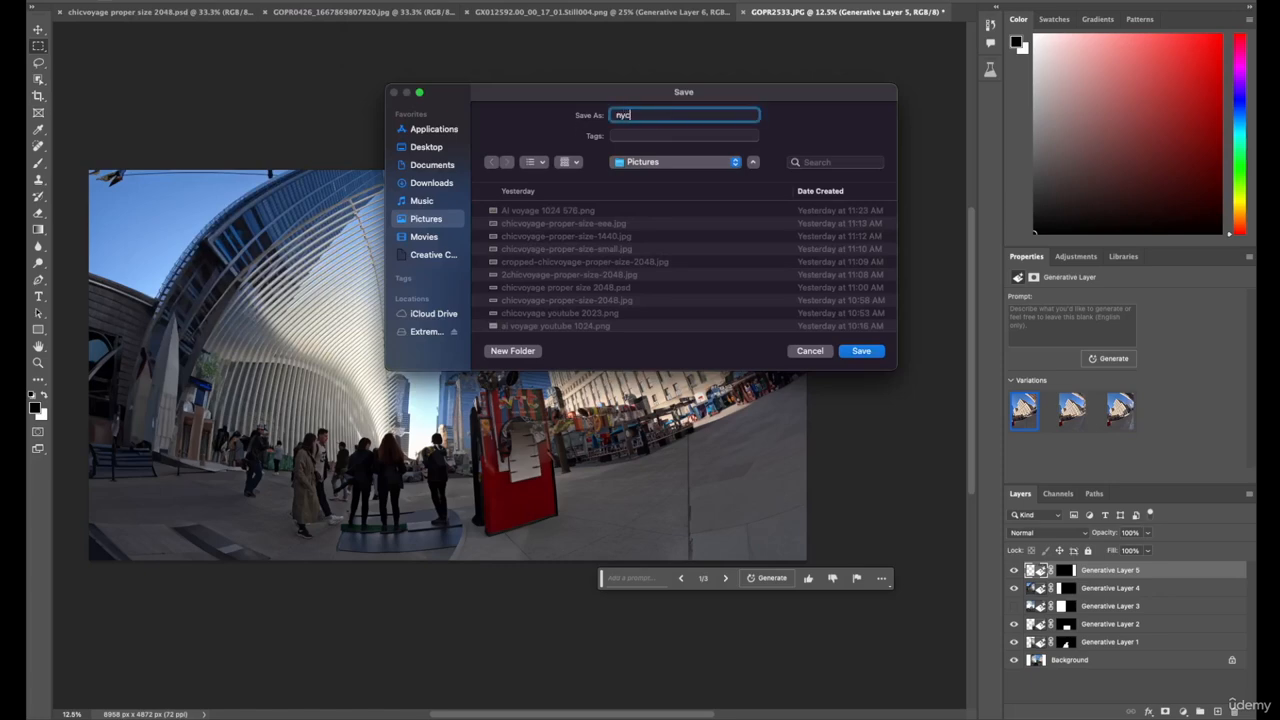
text( gen ai)
key(Return)
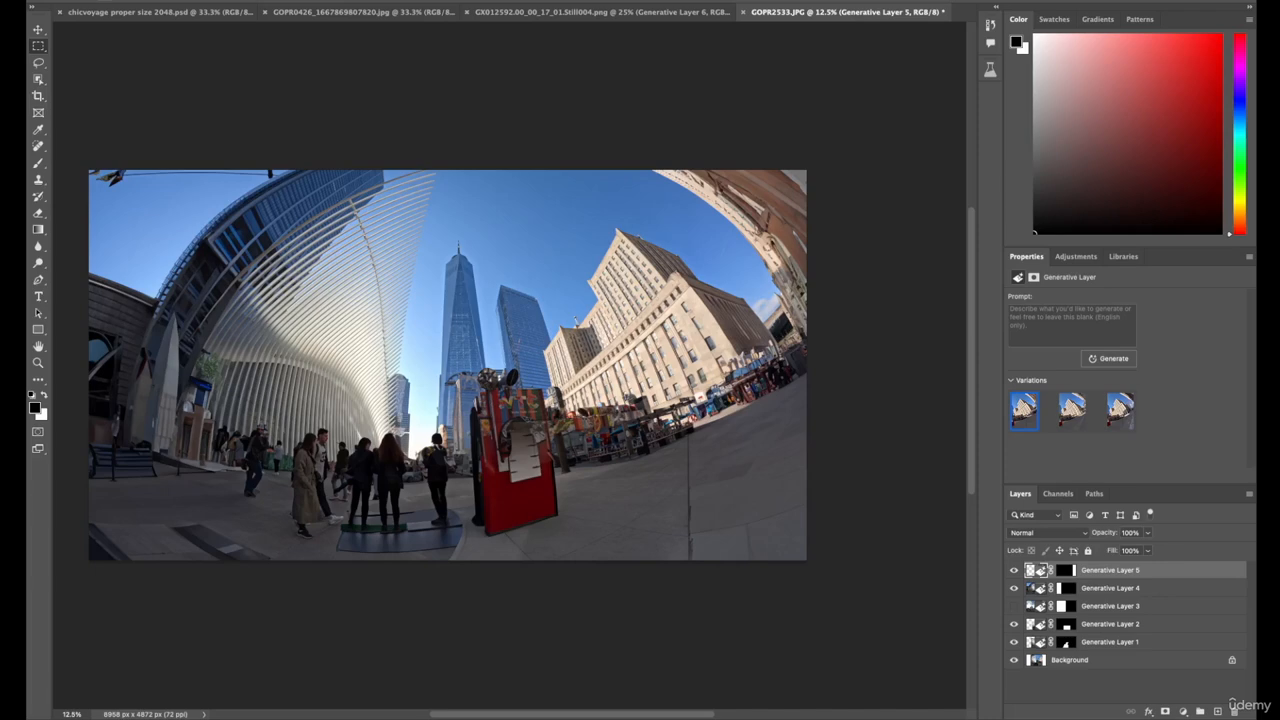
Step: Open the exported nyc gen ai.png from the Pictures folder in Finder and enlarge its preview to full screen
drag(1275, 70, 504, 119)
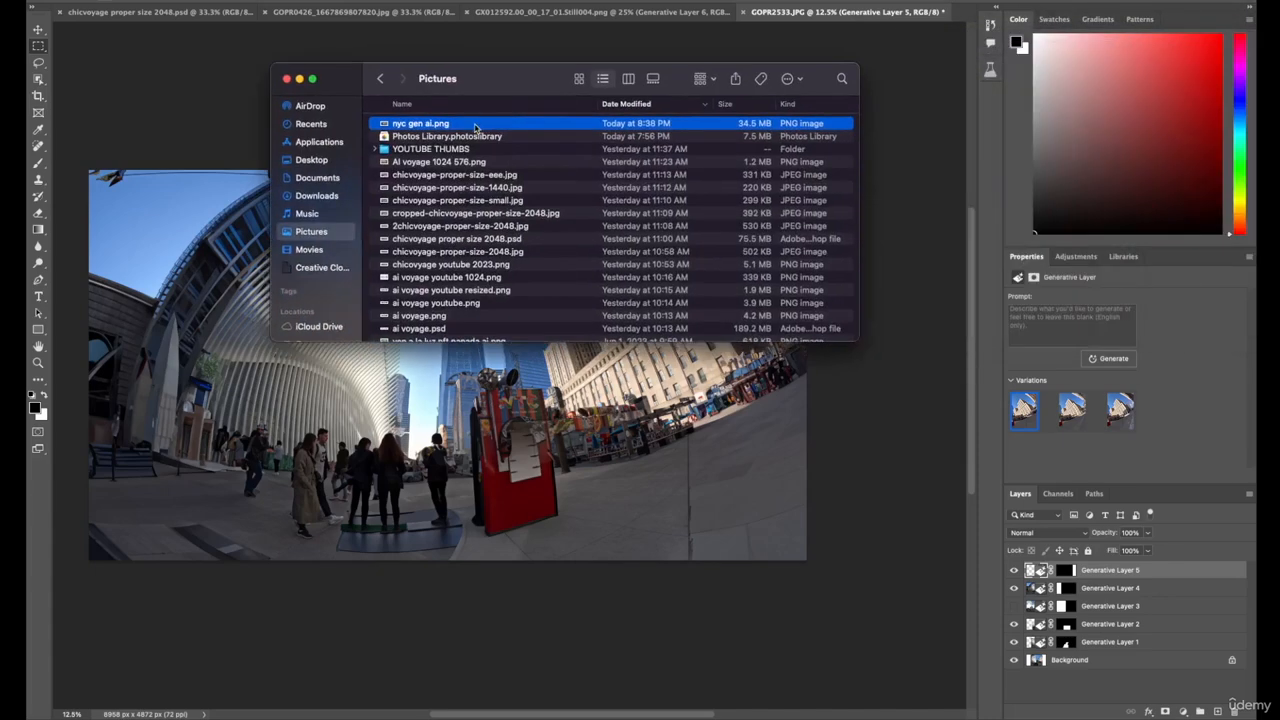
double_click(476, 127)
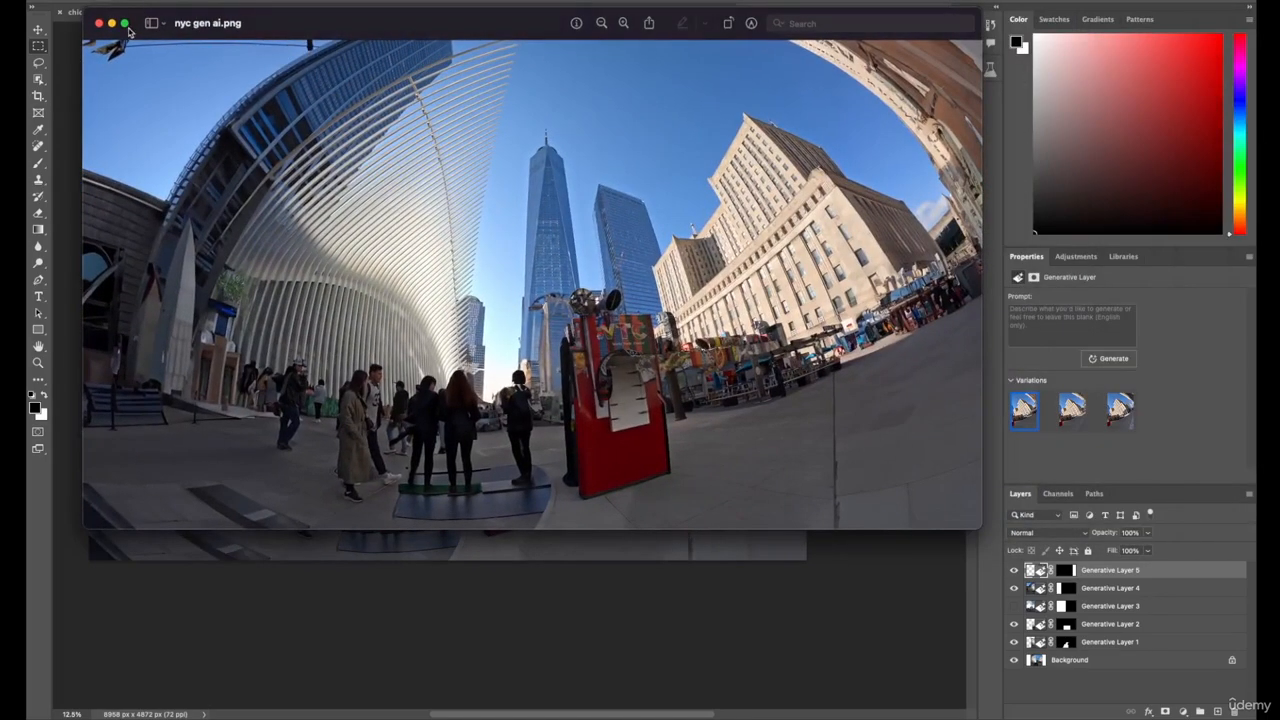
click(124, 22)
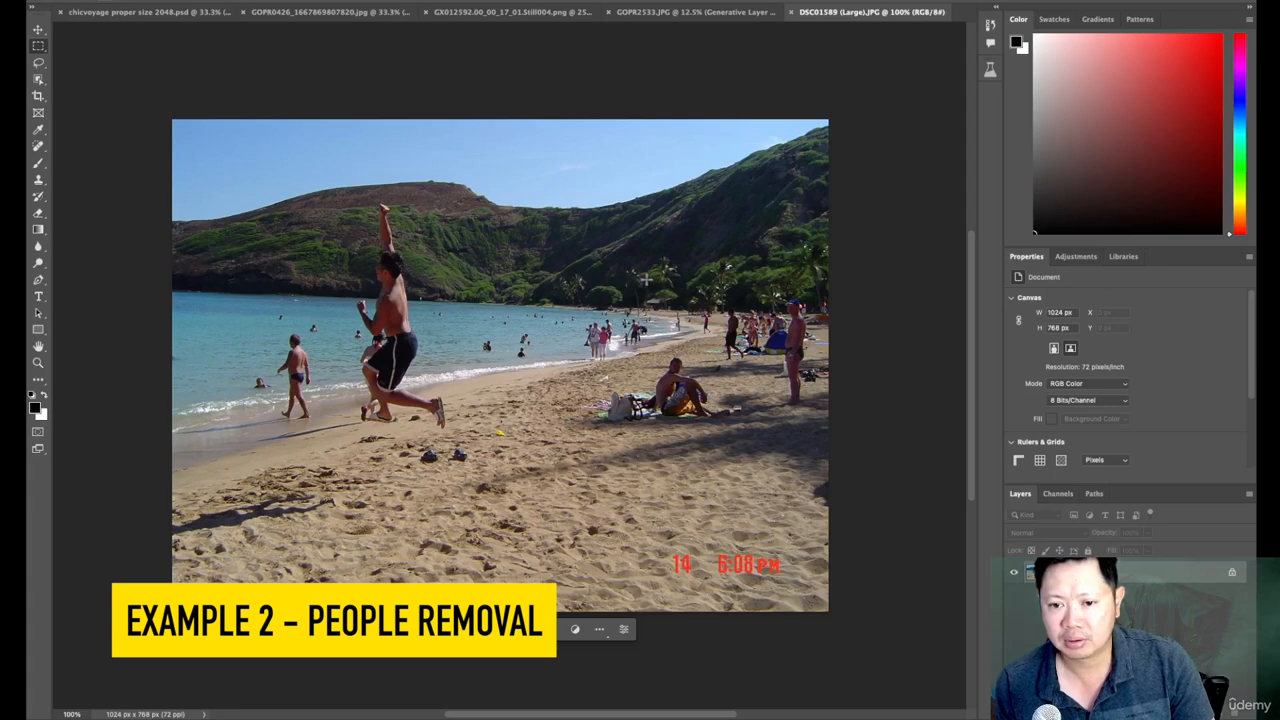
Step: In the beach photo DSC01589, marquee-select the seated man and standing people on the right-hand sand and run a blank-prompt Generative Fill
drag(624, 268, 815, 451)
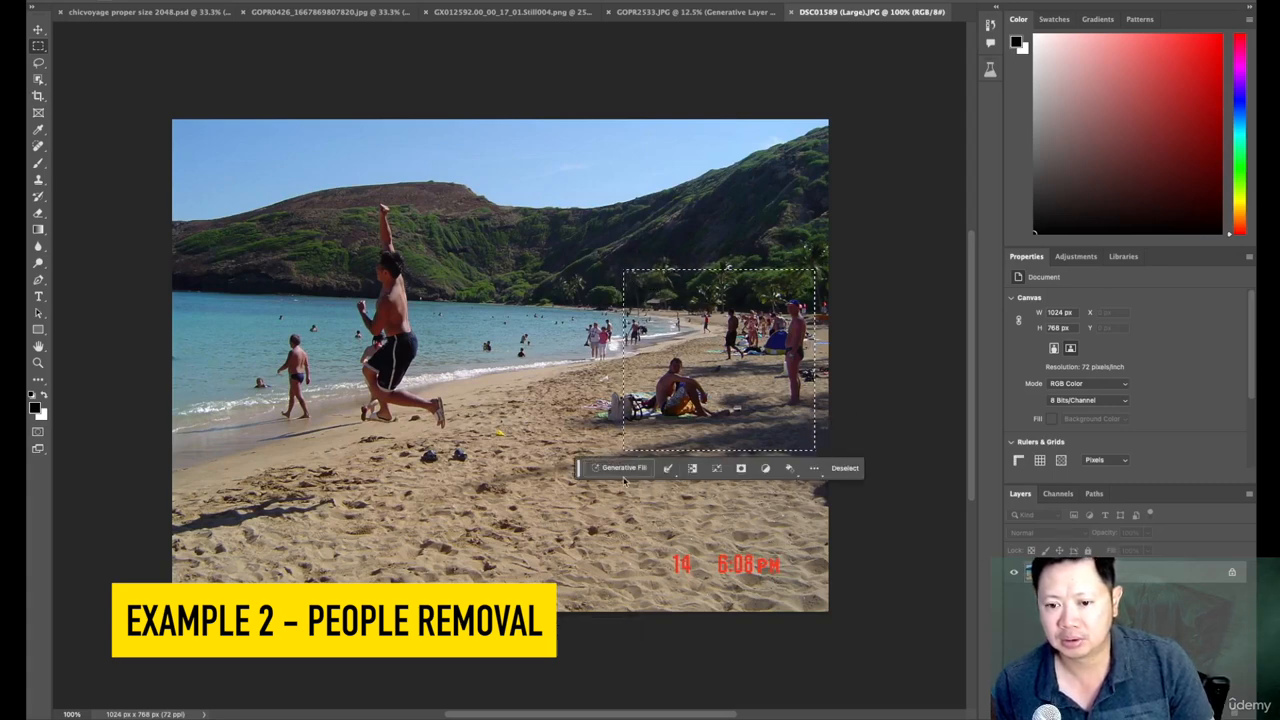
click(621, 467)
click(792, 468)
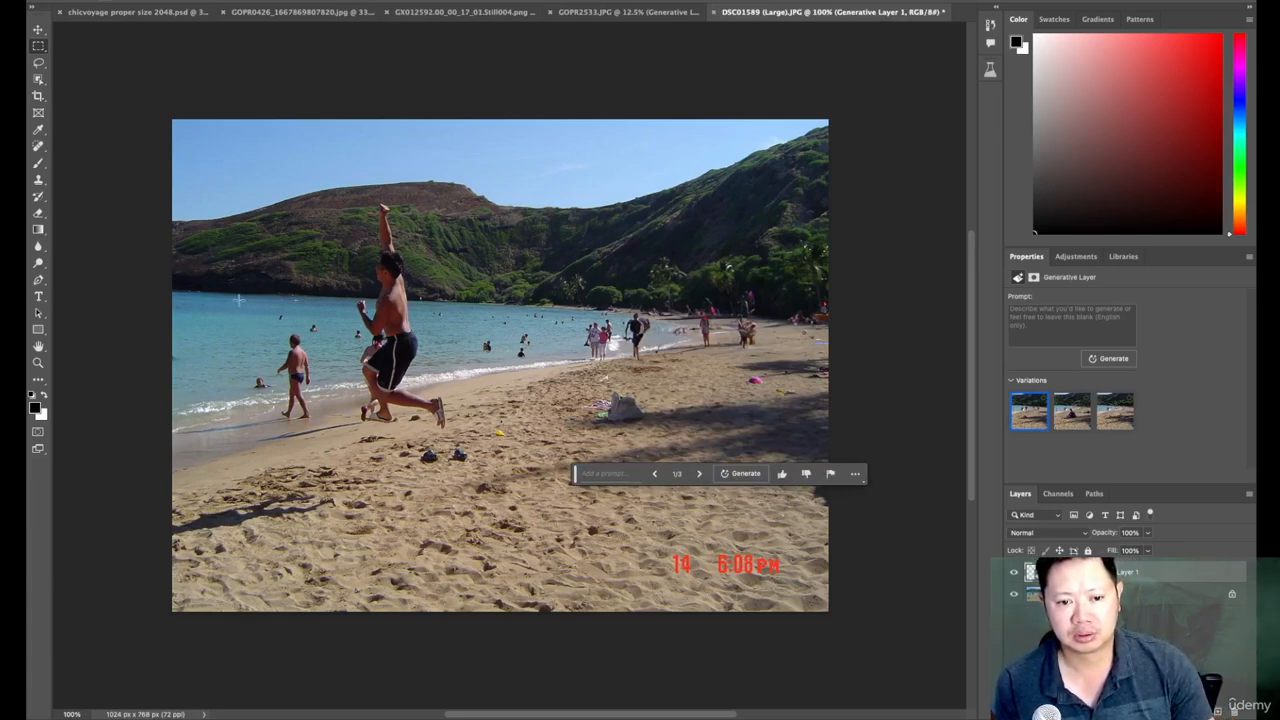
Step: Marquee-select a wide band of shoreline with the remaining people and bag right of the jumping man and apply a blank-prompt Generative Fill
drag(469, 290, 819, 431)
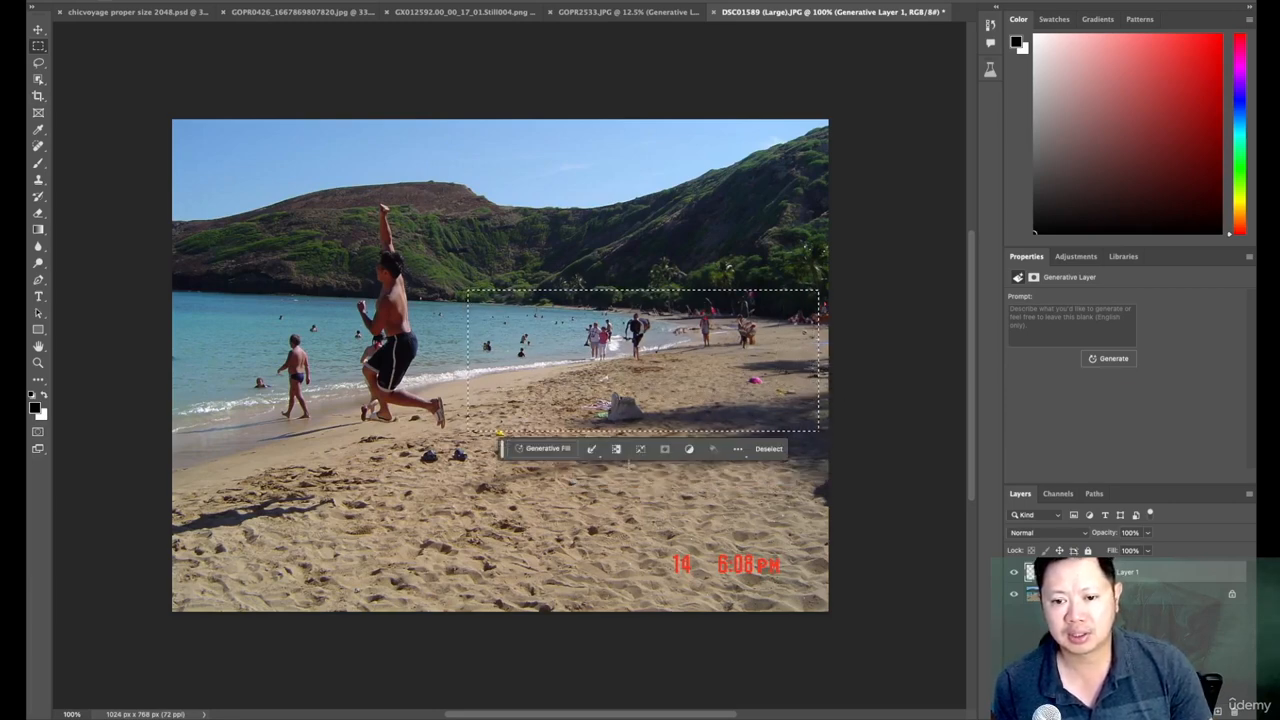
click(559, 451)
click(714, 450)
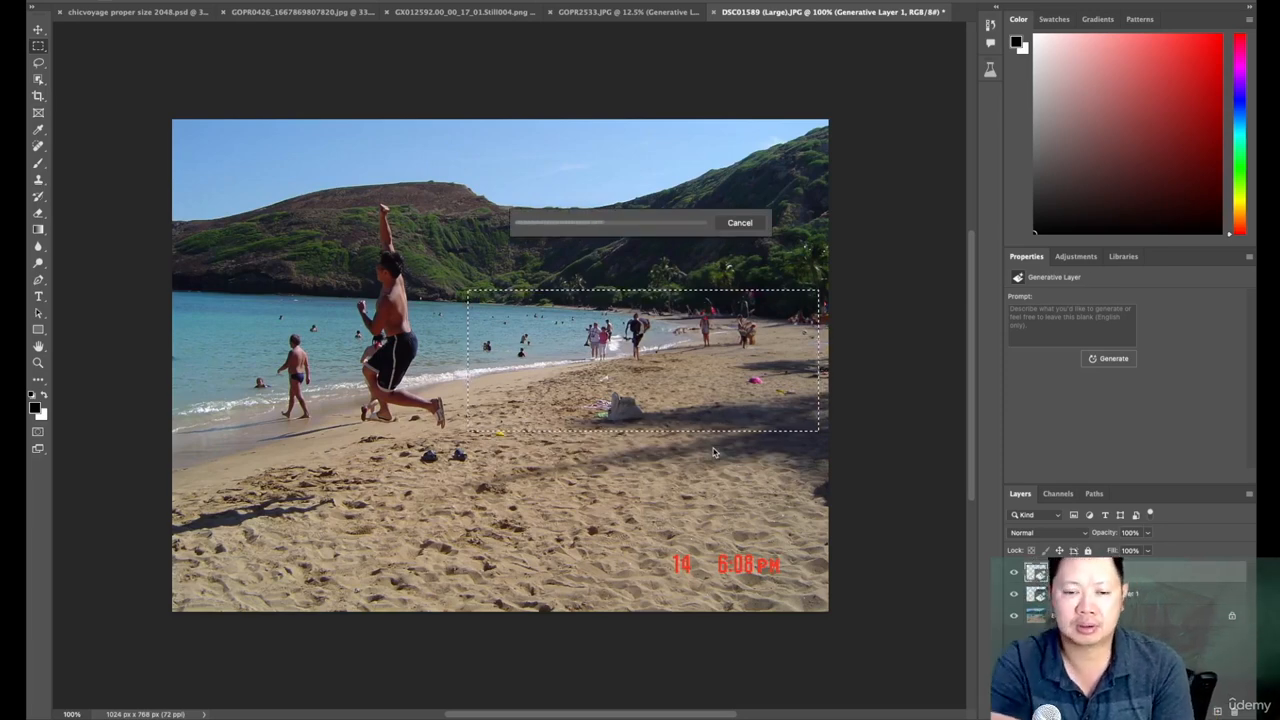
scroll(713, 450, up, 2)
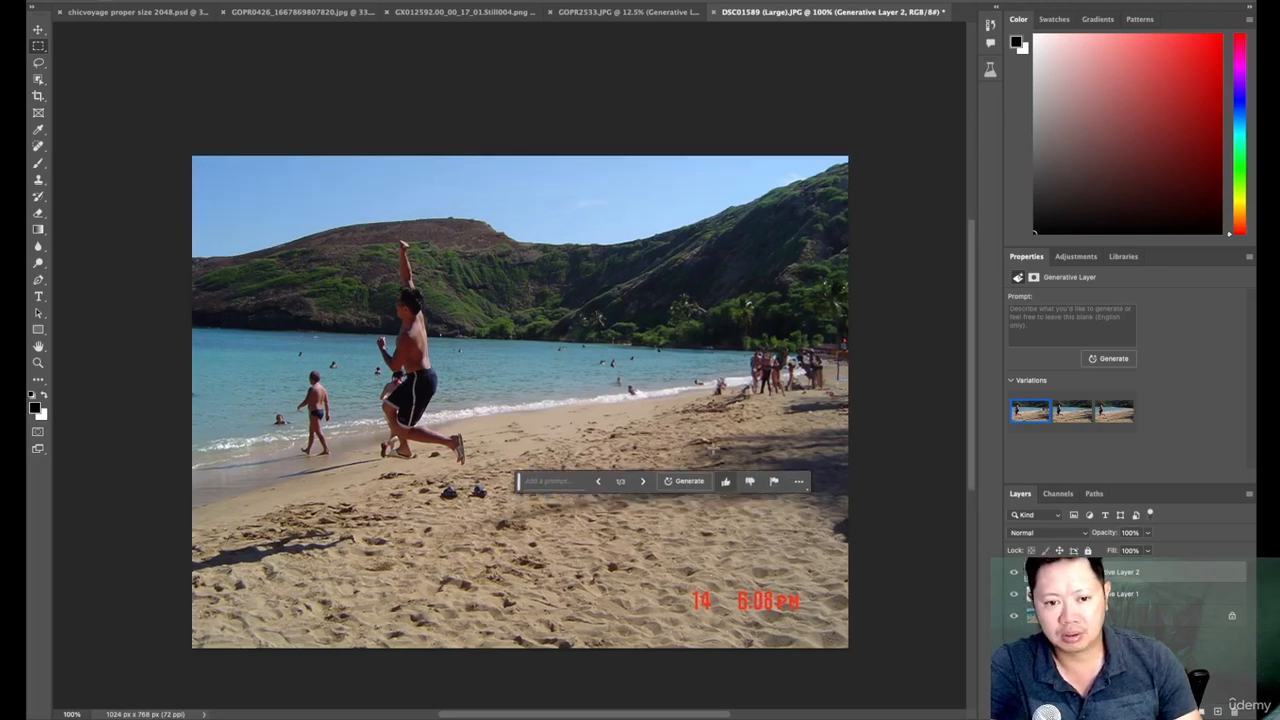
scroll(713, 450, up, 3)
scroll(713, 450, down, 4)
scroll(713, 450, right, 2)
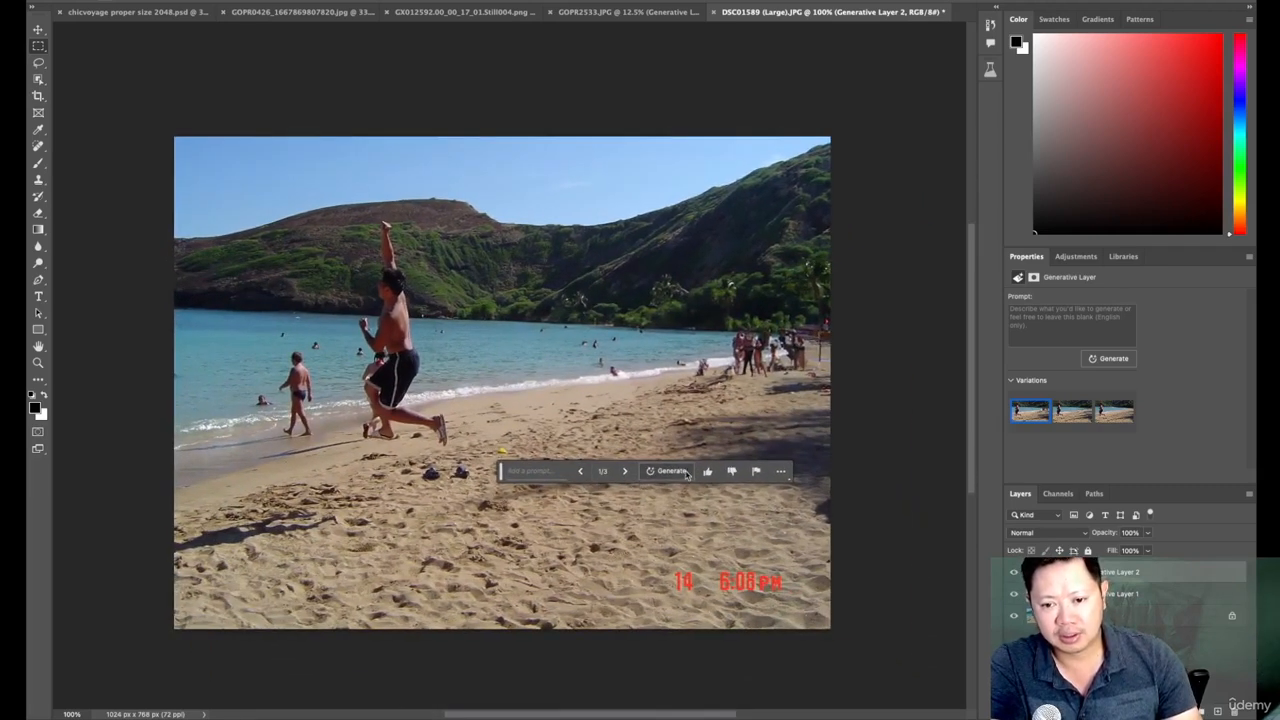
Step: Marquee-select the man walking at the water's edge and the nearby swimmer, and run Generative Fill with a blank prompt
drag(247, 344, 330, 442)
click(186, 457)
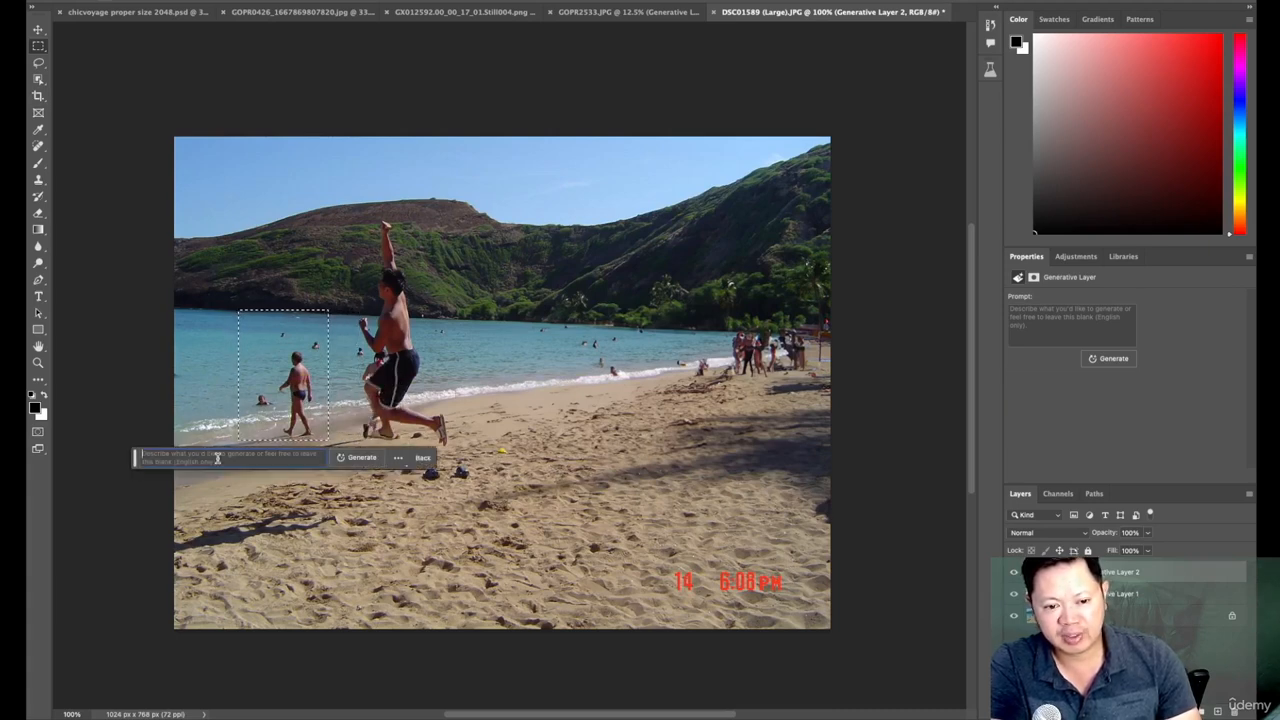
click(358, 458)
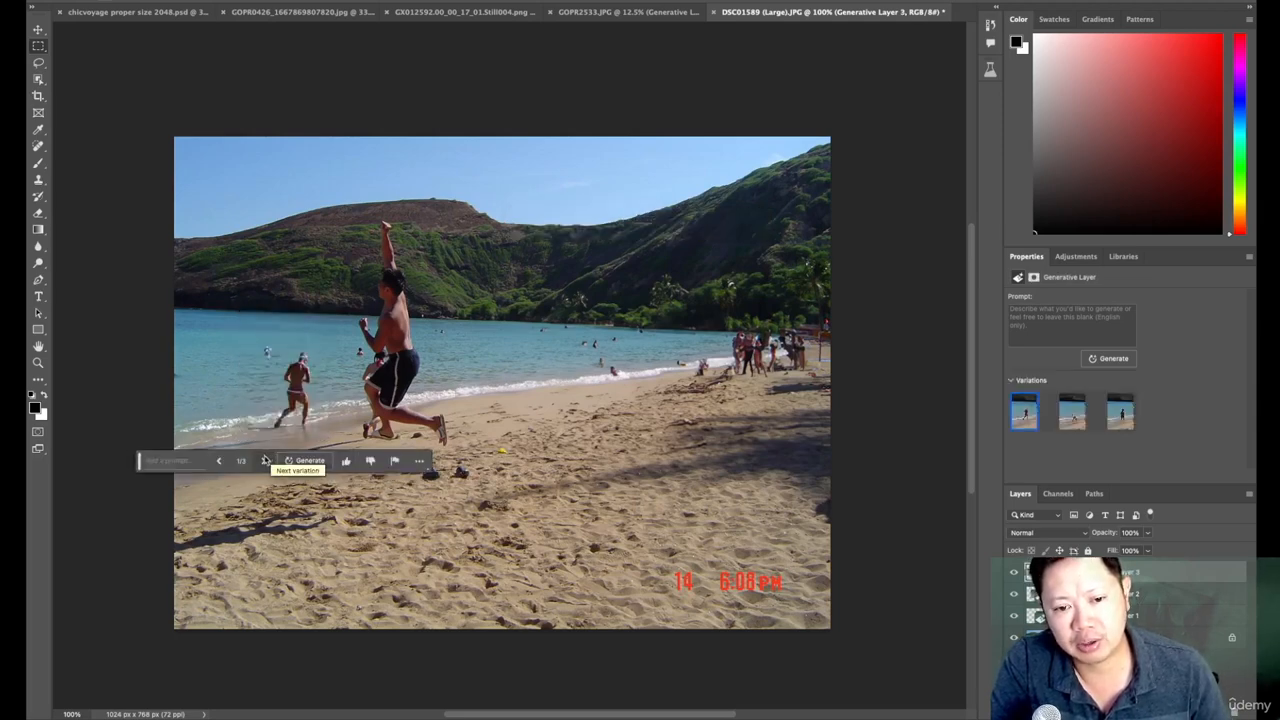
Step: Compare the three variations generated for the walking man's area, cycling back to the first
click(265, 460)
click(265, 460)
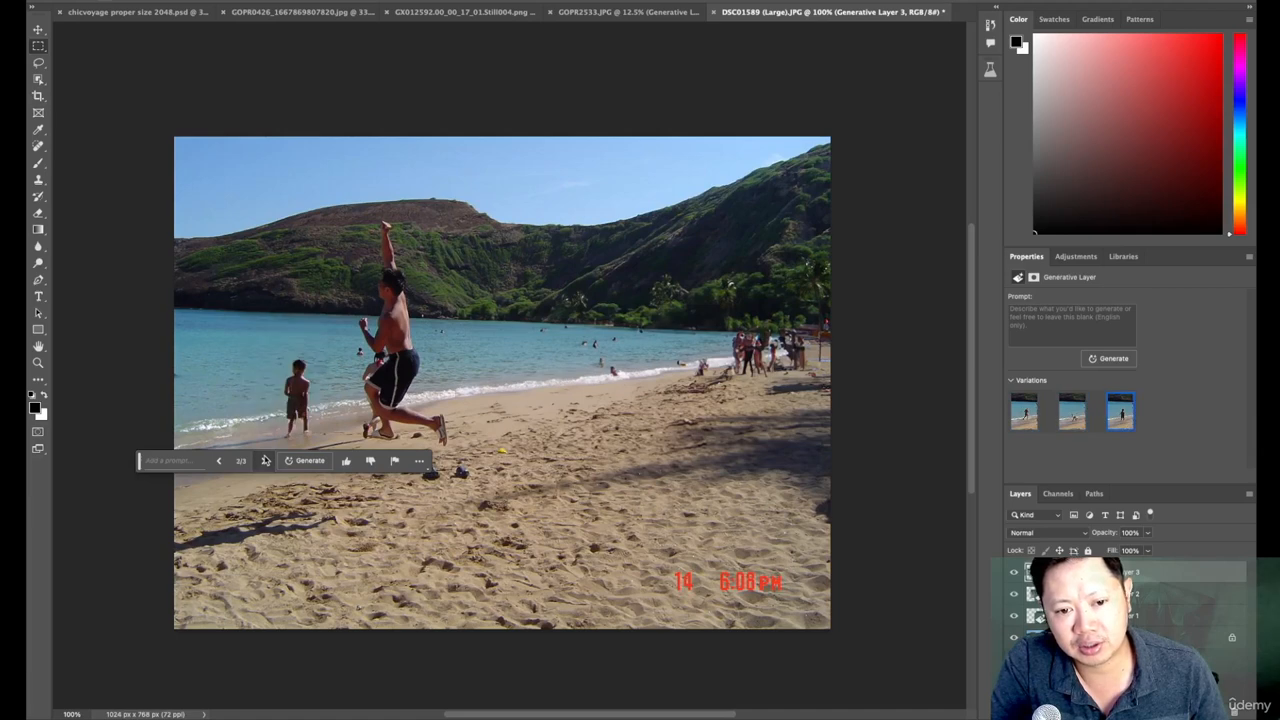
click(265, 460)
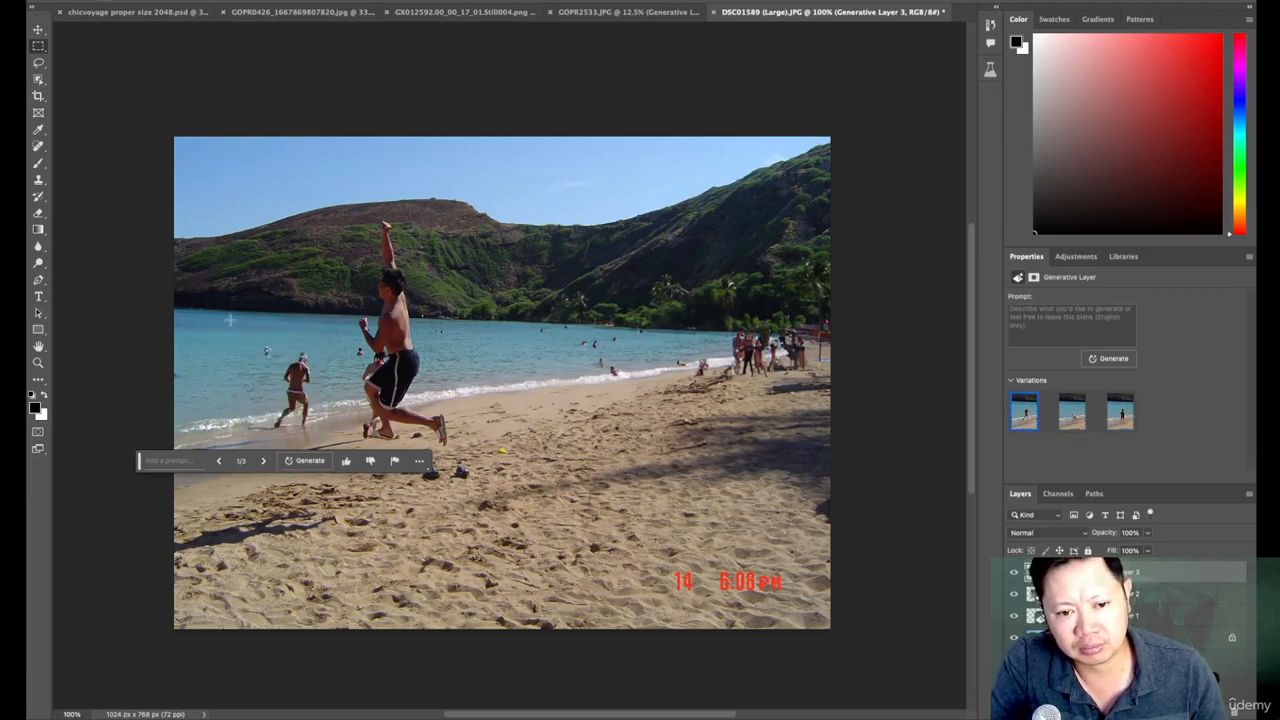
Step: Marquee-select the generated running figure at the water's edge and remove it with a blank-prompt Generative Fill
drag(253, 313, 316, 448)
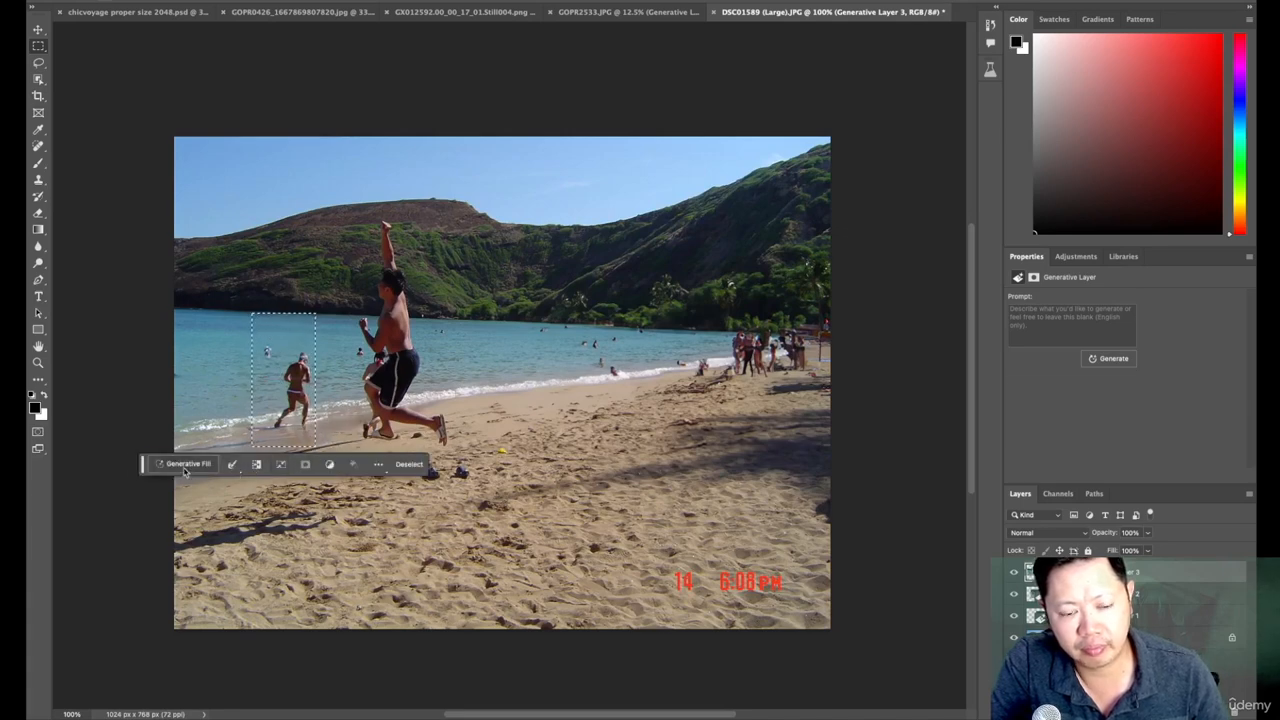
click(213, 470)
click(355, 466)
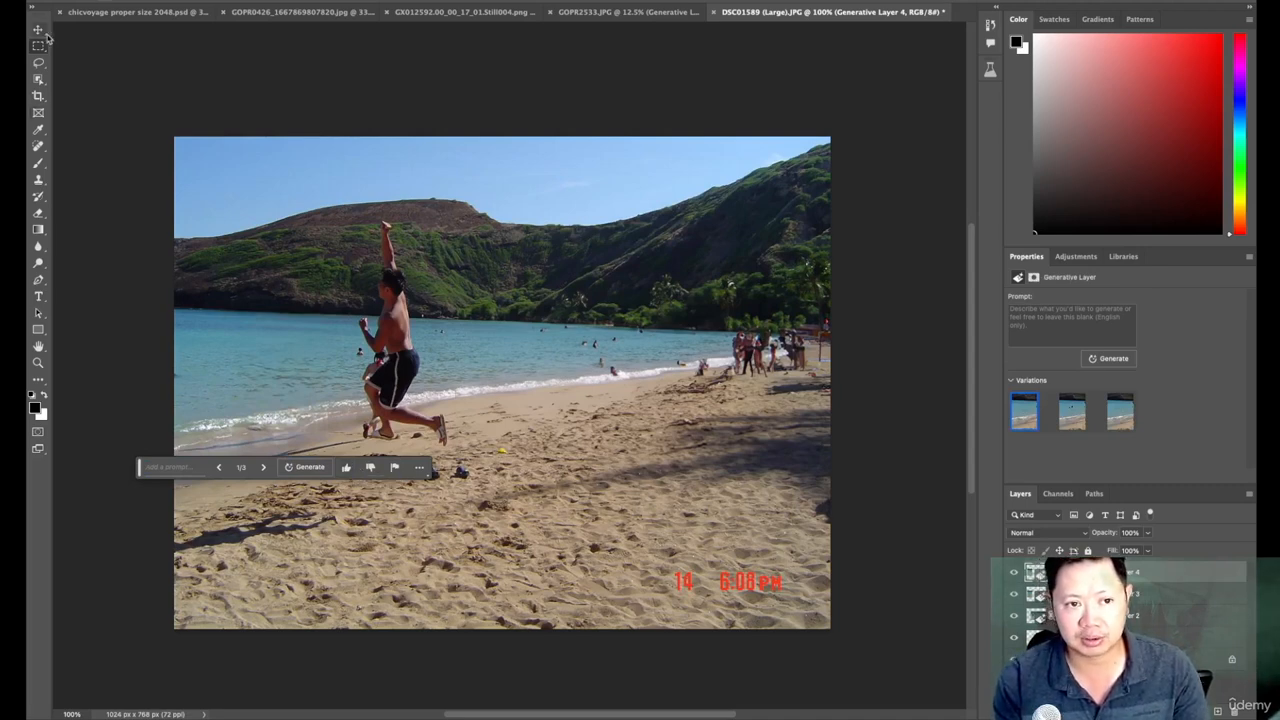
Step: Marquee-select the red date and time stamp on the sand and remove it with a blank-prompt Generative Fill
drag(657, 558, 659, 561)
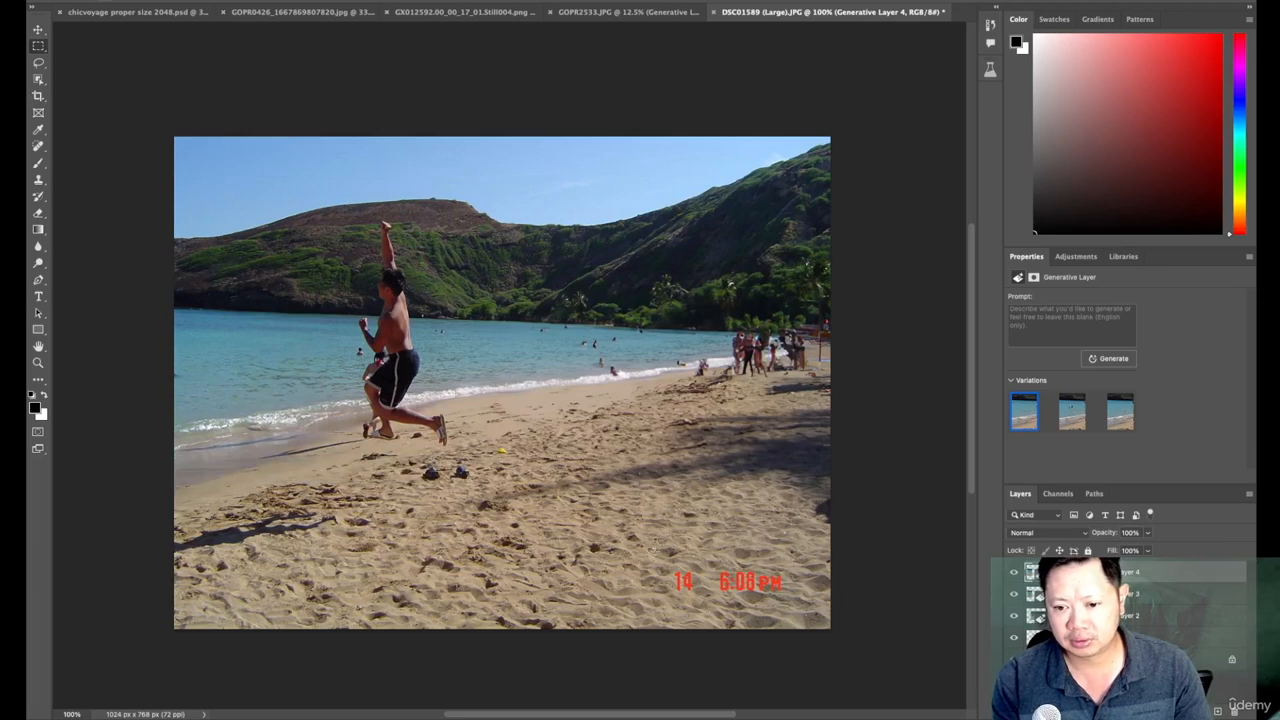
drag(815, 597, 815, 597)
click(621, 614)
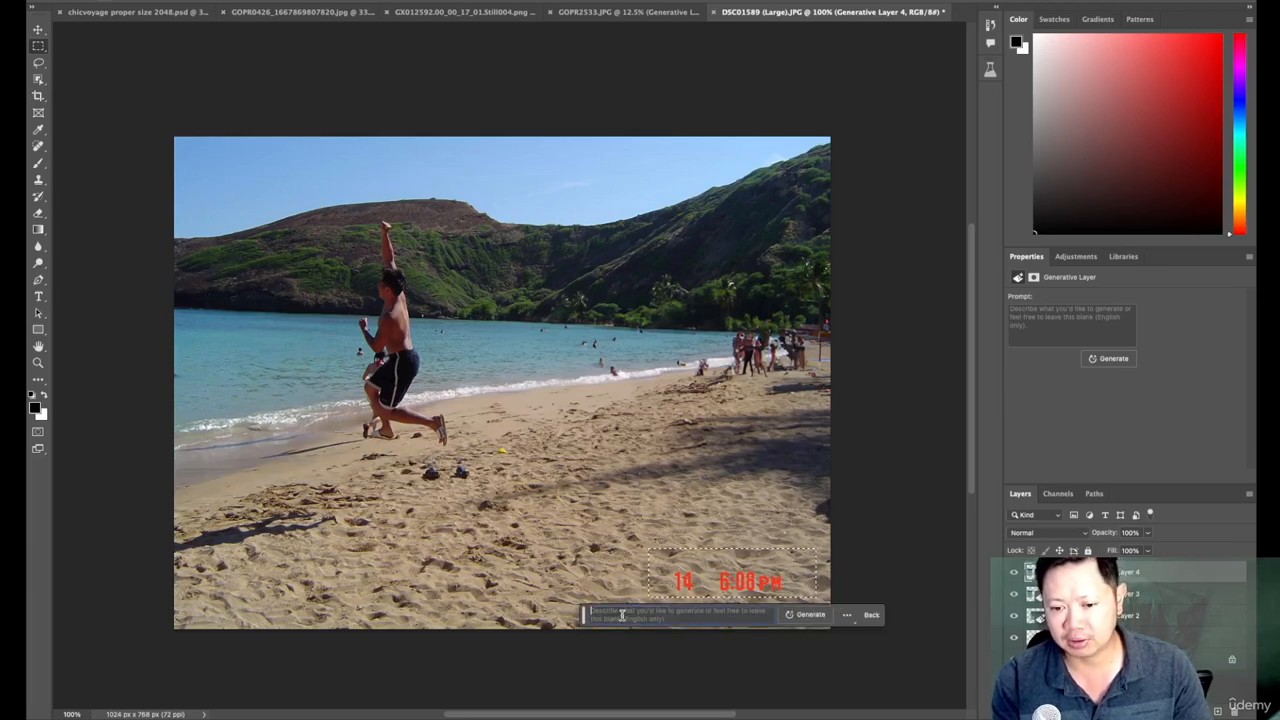
click(805, 614)
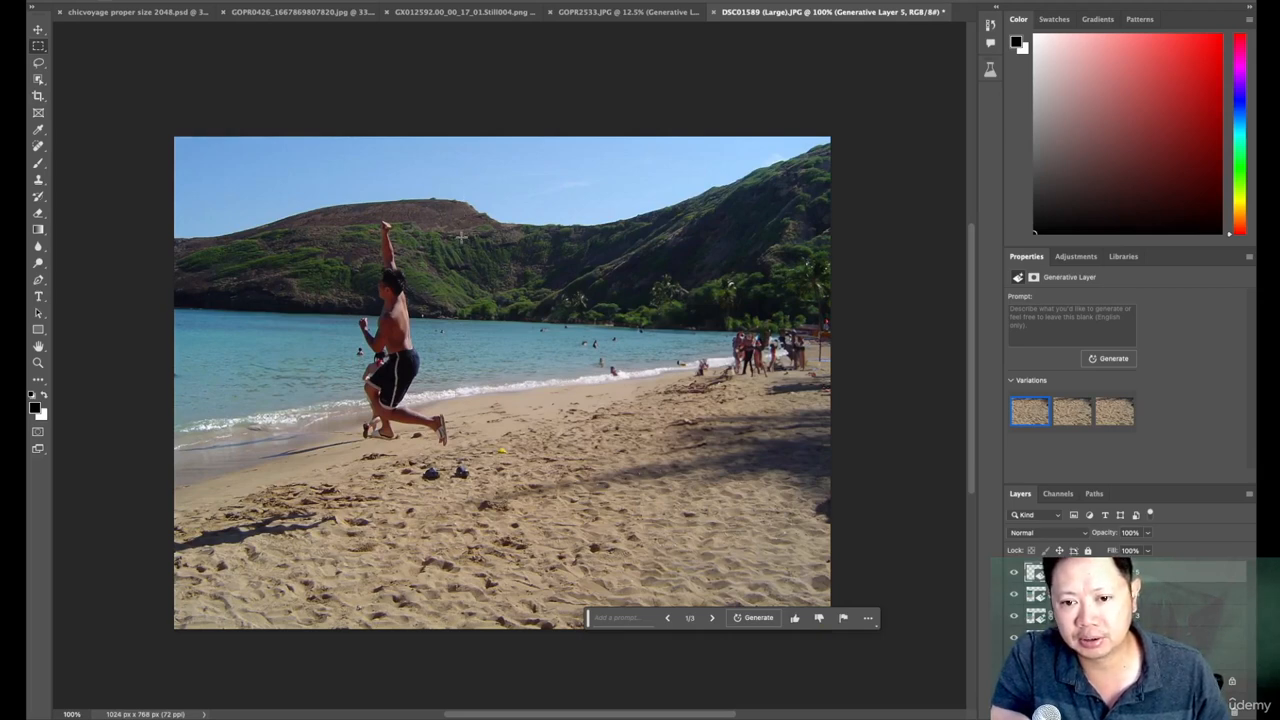
Step: Marquee-select the bay and hillside beside the jumping man, run Generative Fill with the prompt "luxury yacht docked", and choose the third variation
drag(453, 230, 715, 354)
click(482, 372)
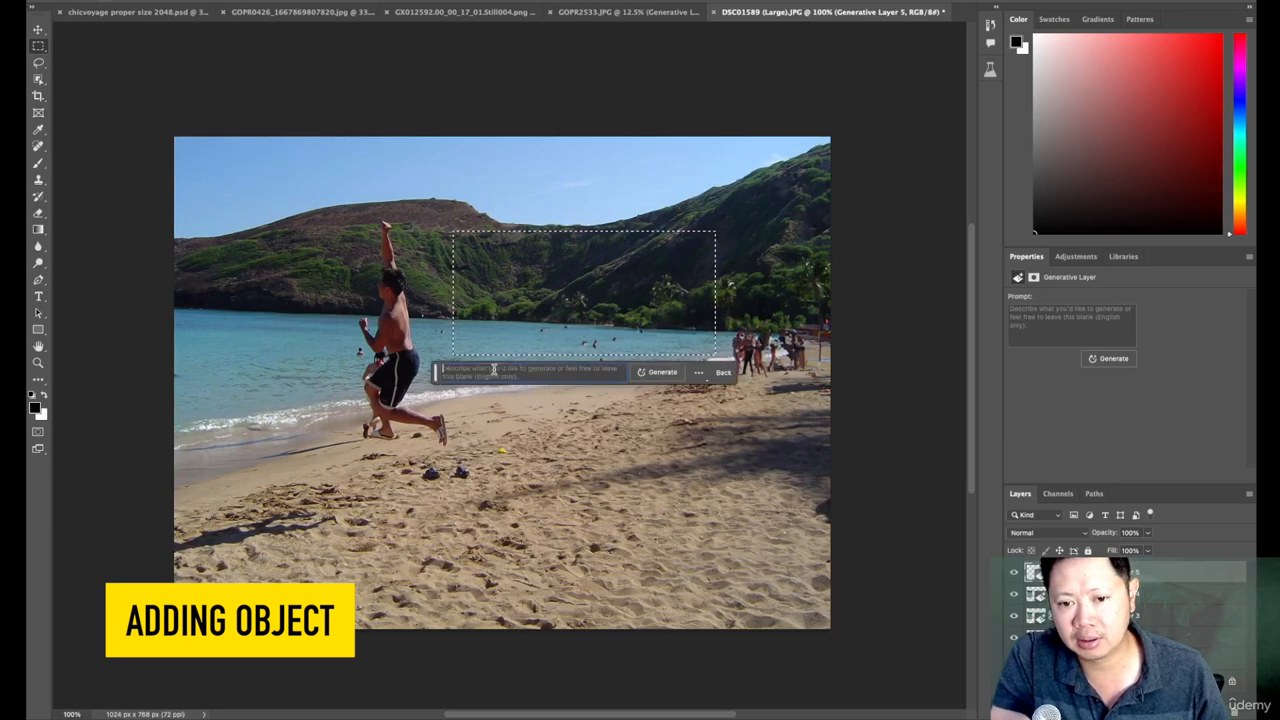
text(luxu)
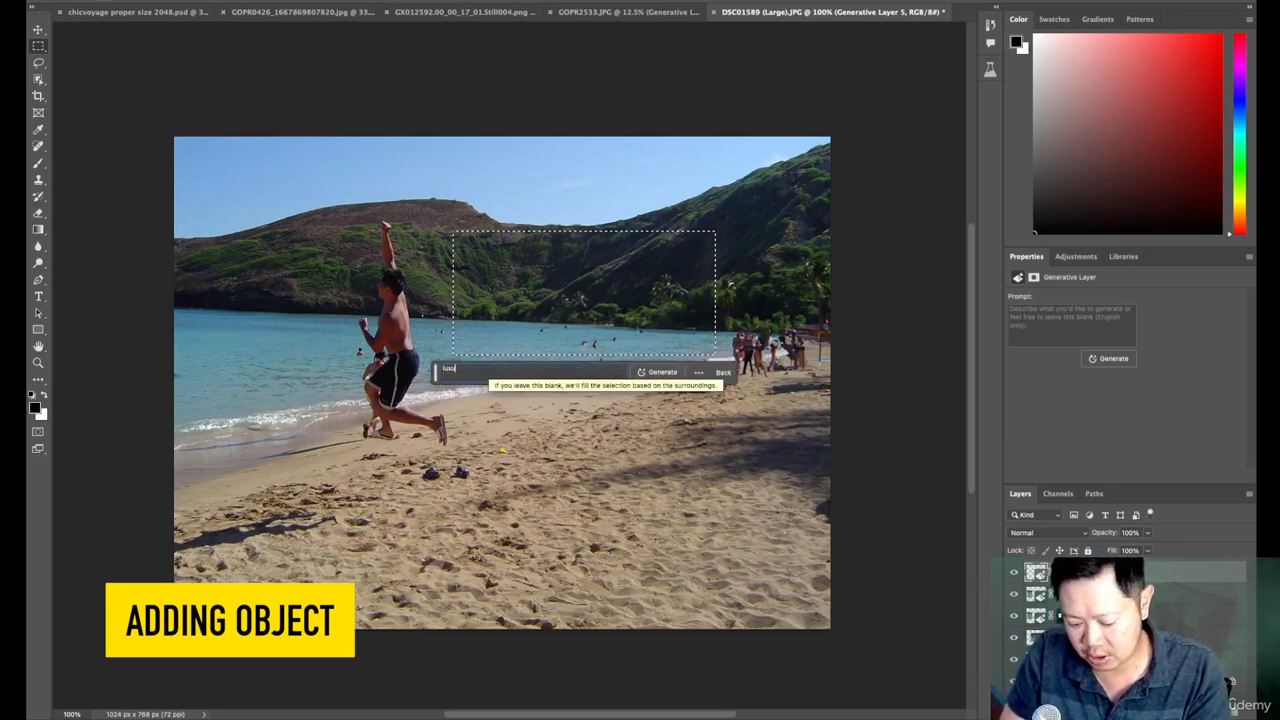
text(ry yach)
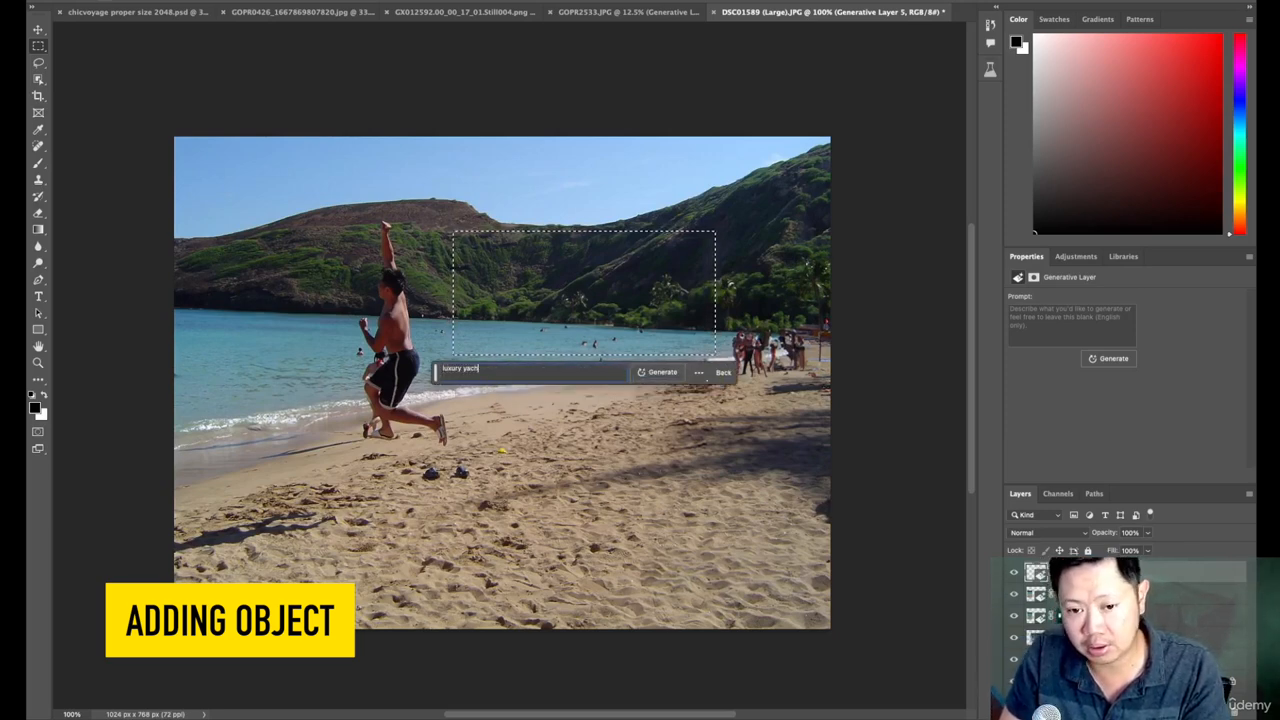
text(t docked)
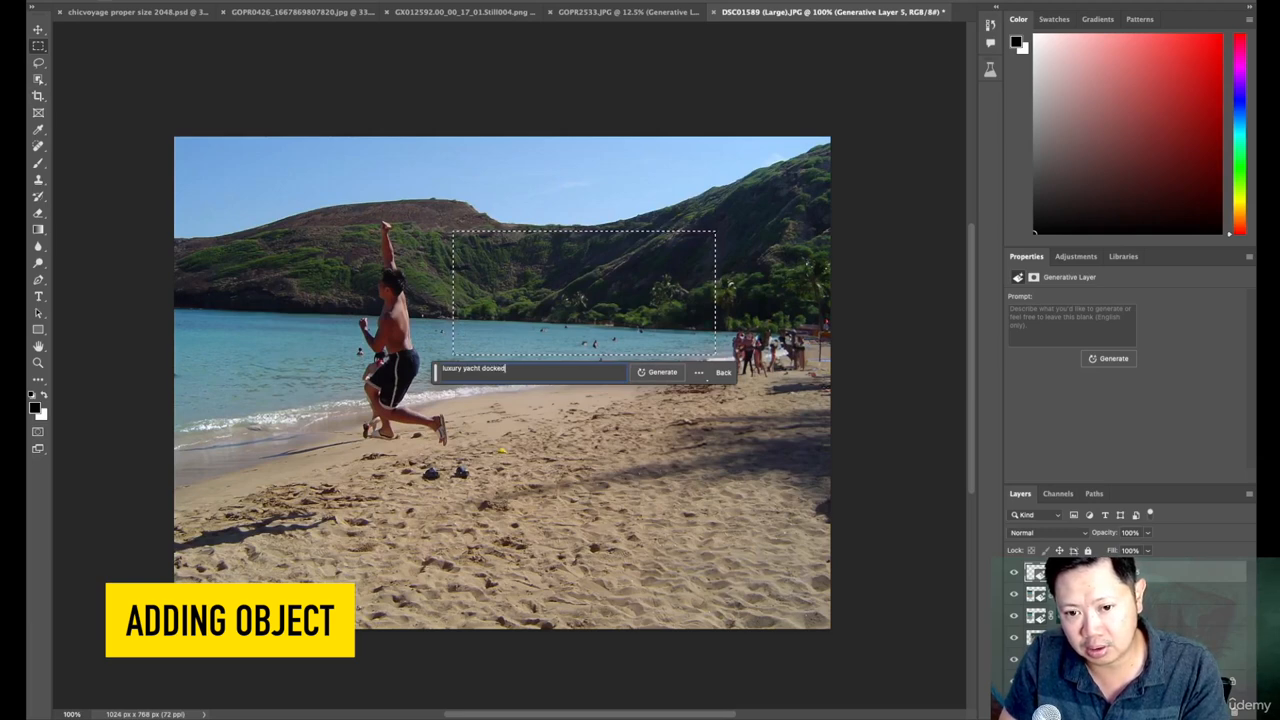
key(Return)
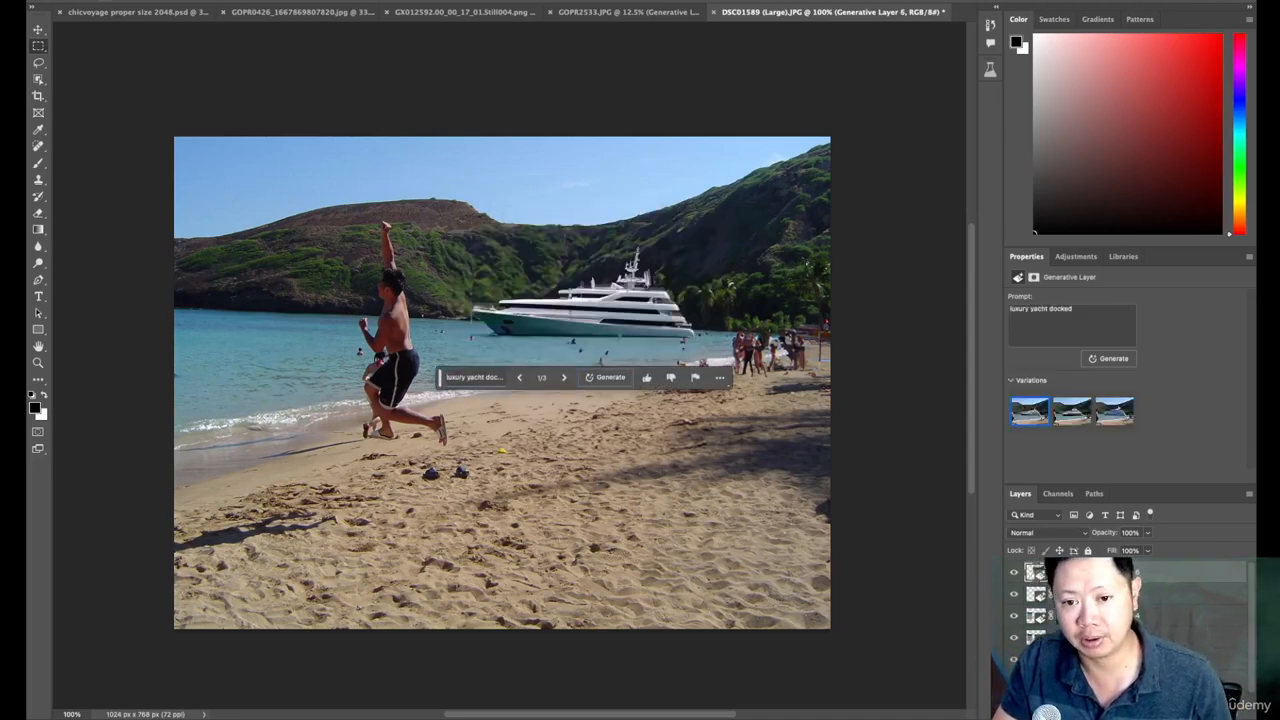
click(563, 378)
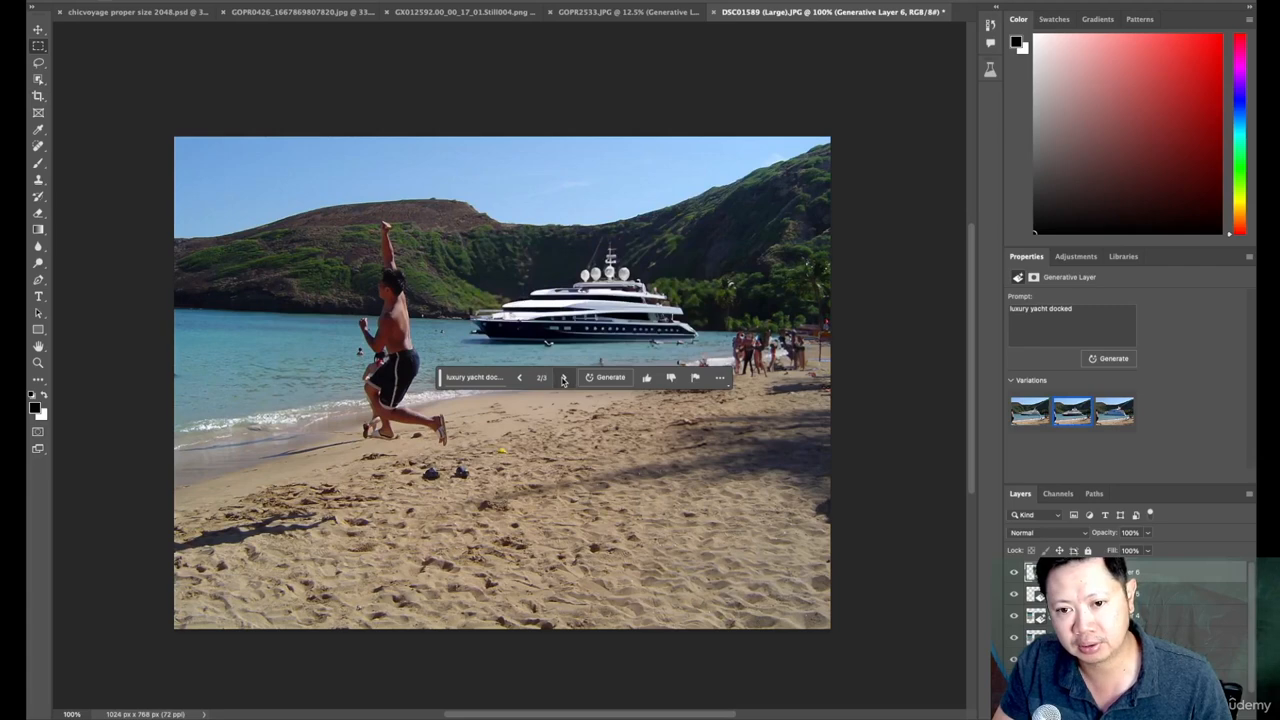
click(563, 378)
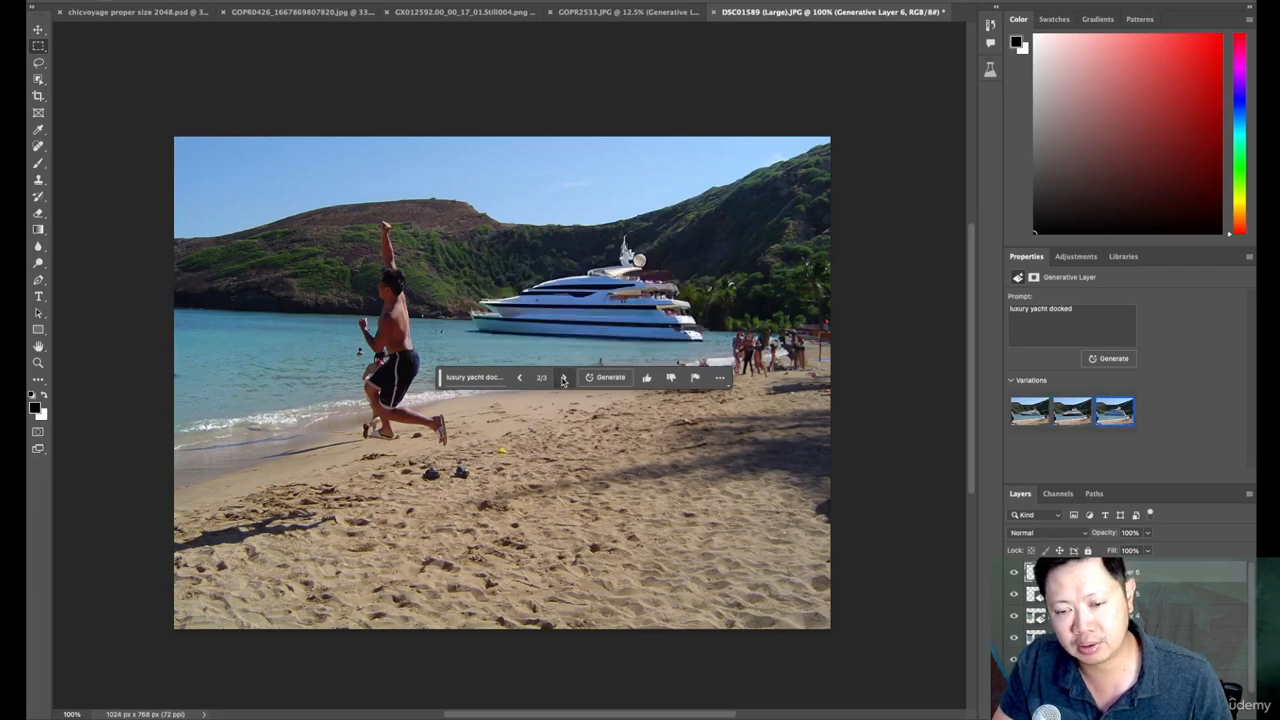
Step: Extend the canvas beyond the beach photo's left edge with the Crop tool, to about 1569 px wide
key(super+minus)
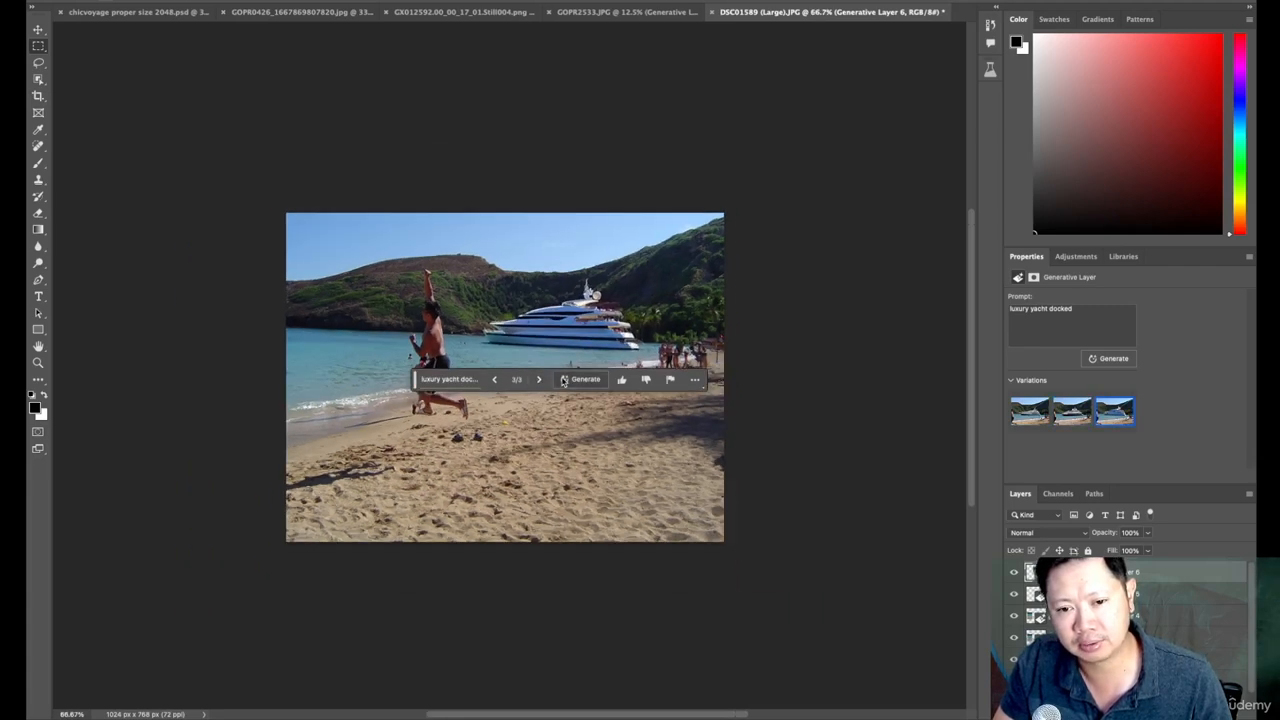
key(super+minus)
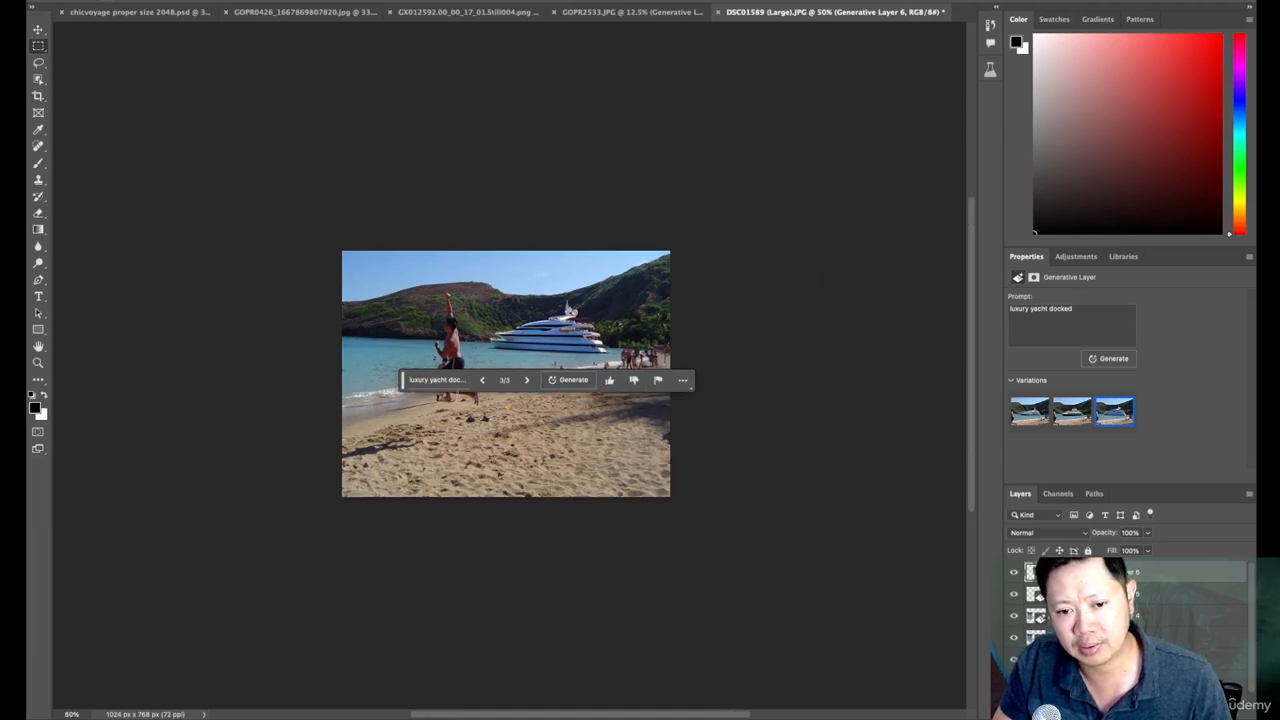
drag(404, 390, 410, 678)
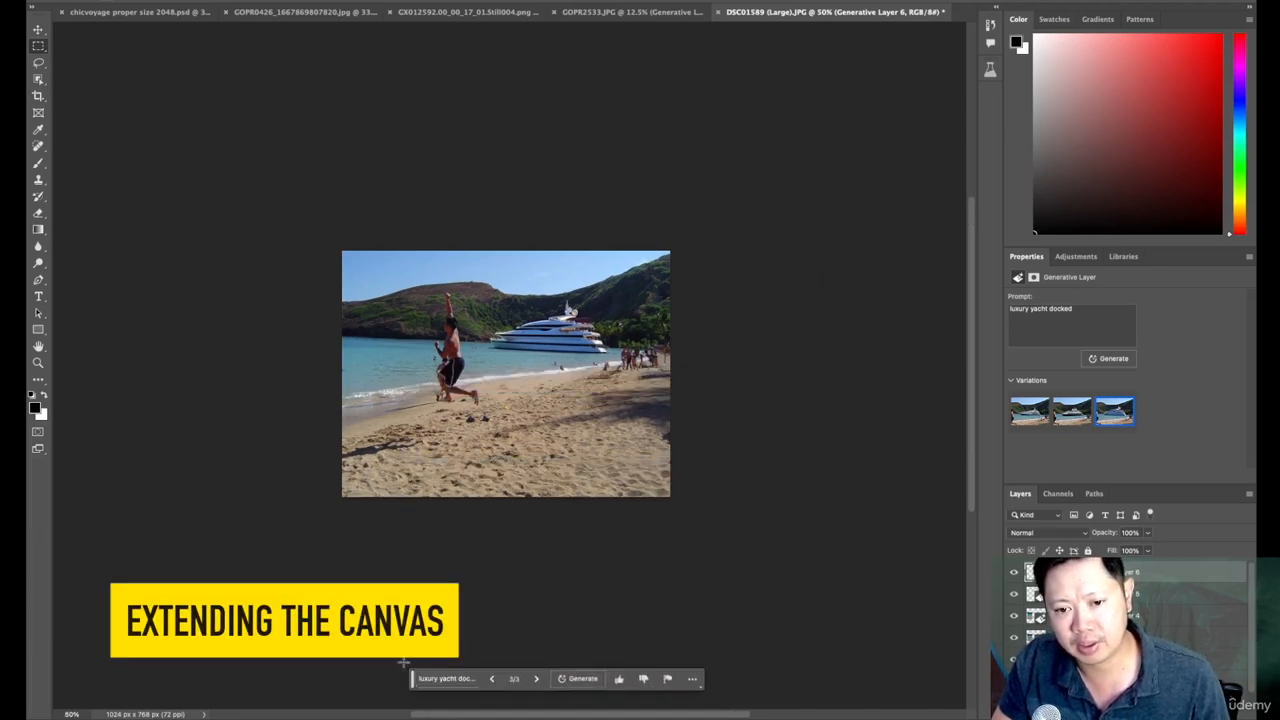
key(super+plus)
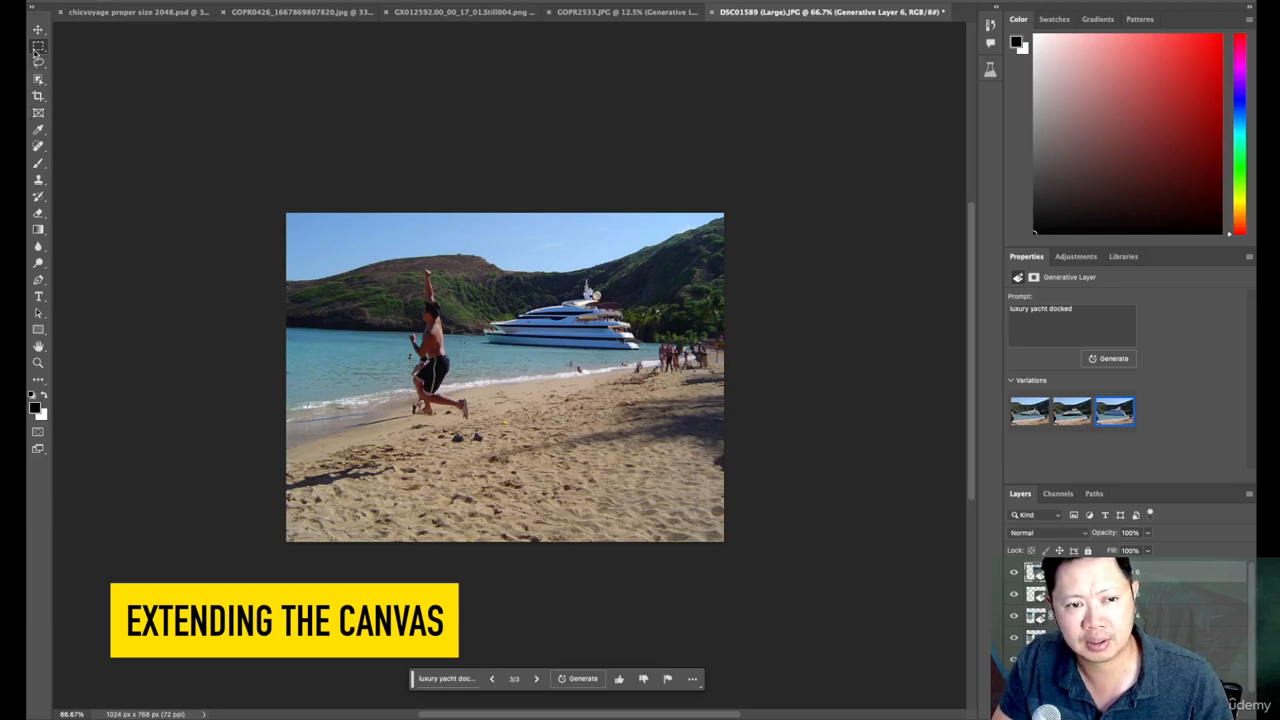
click(38, 96)
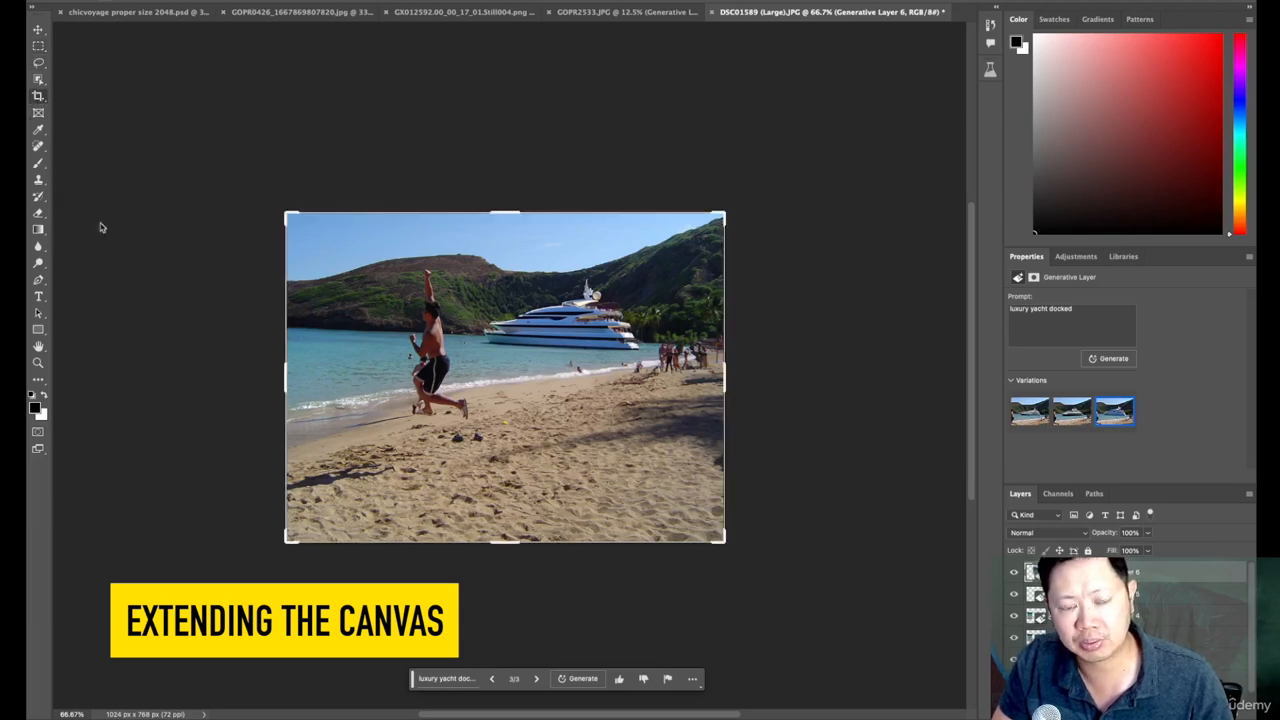
drag(285, 377, 168, 370)
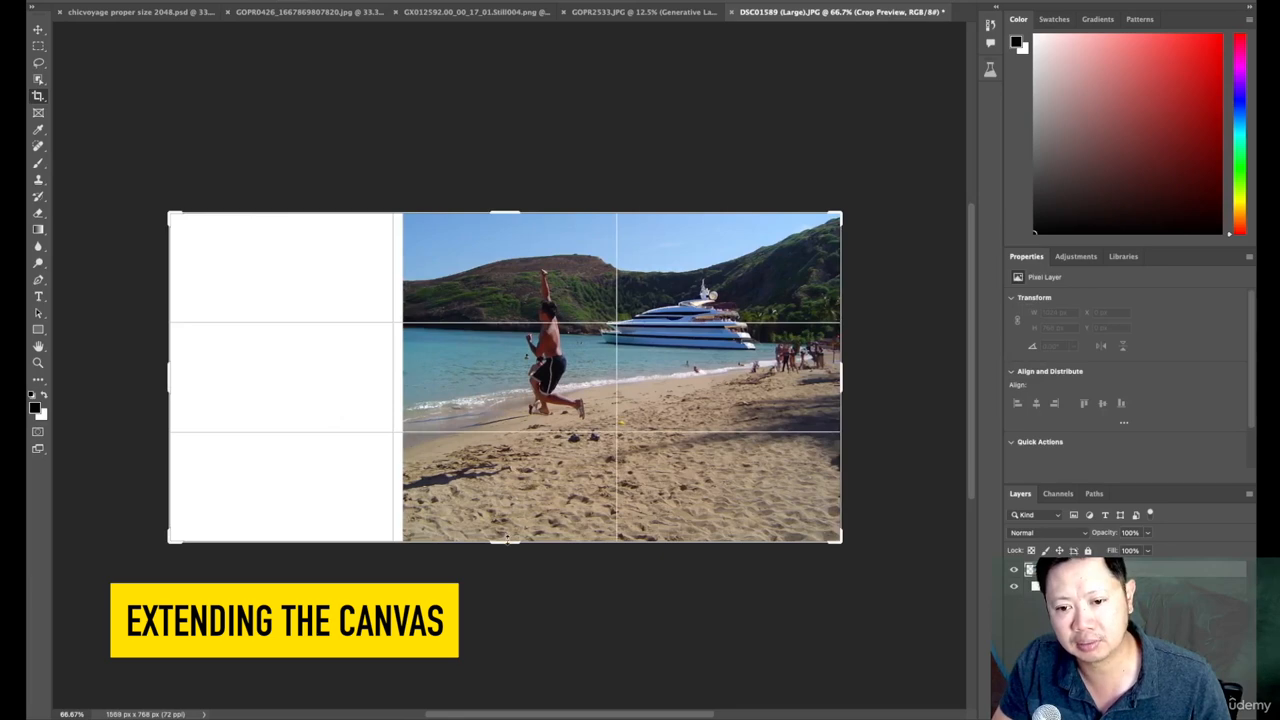
drag(505, 540, 505, 575)
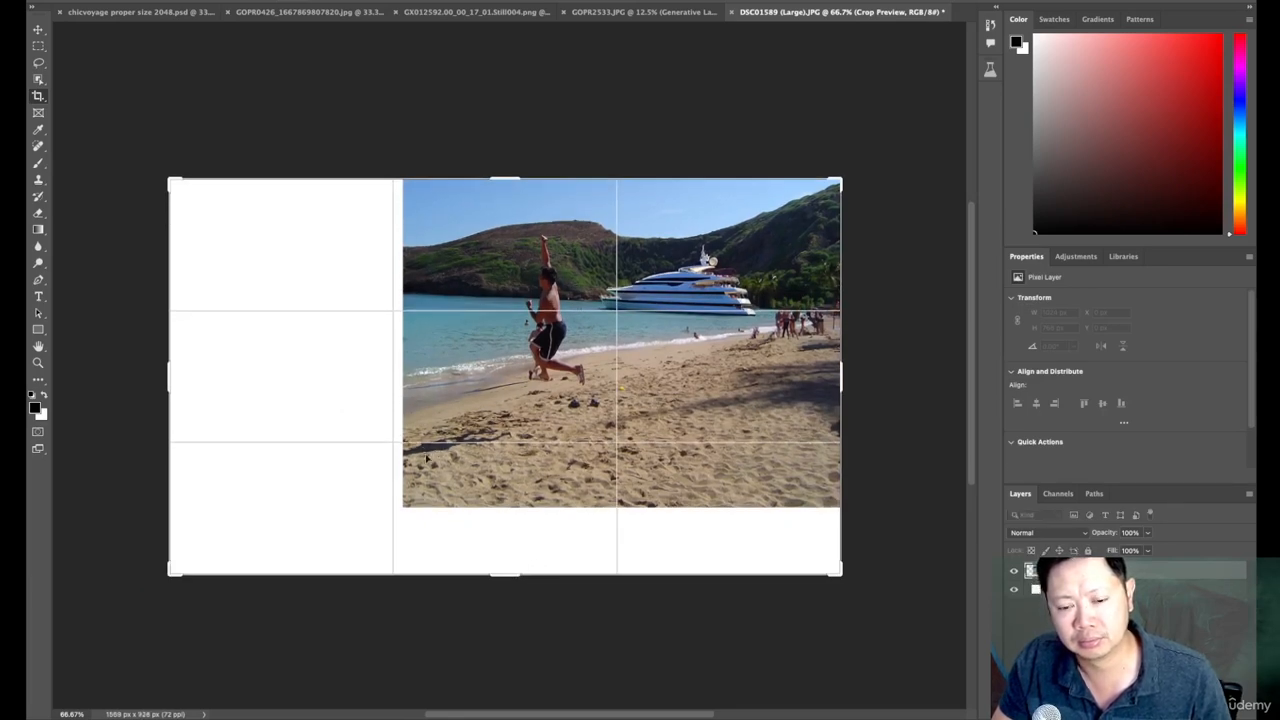
drag(500, 576, 506, 526)
key(Return)
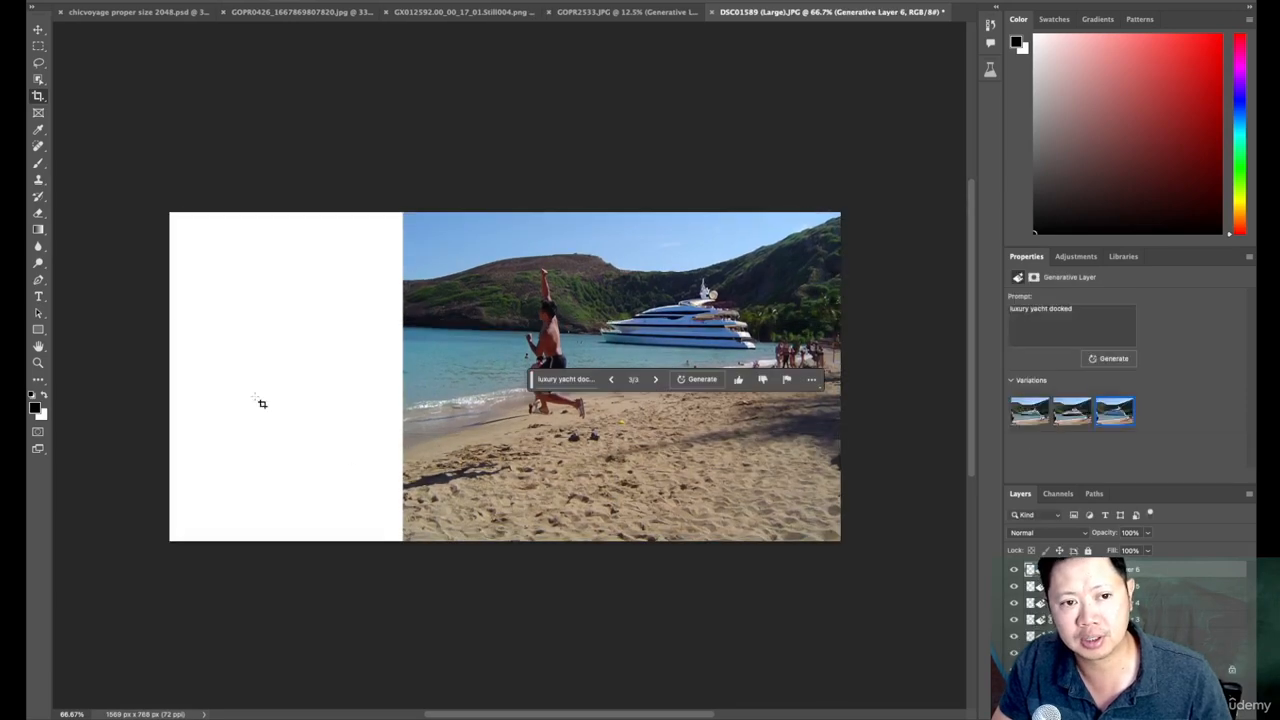
Step: Marquee-select the blank white area beside the photo and fill it using Generative Fill with a blank prompt
click(39, 46)
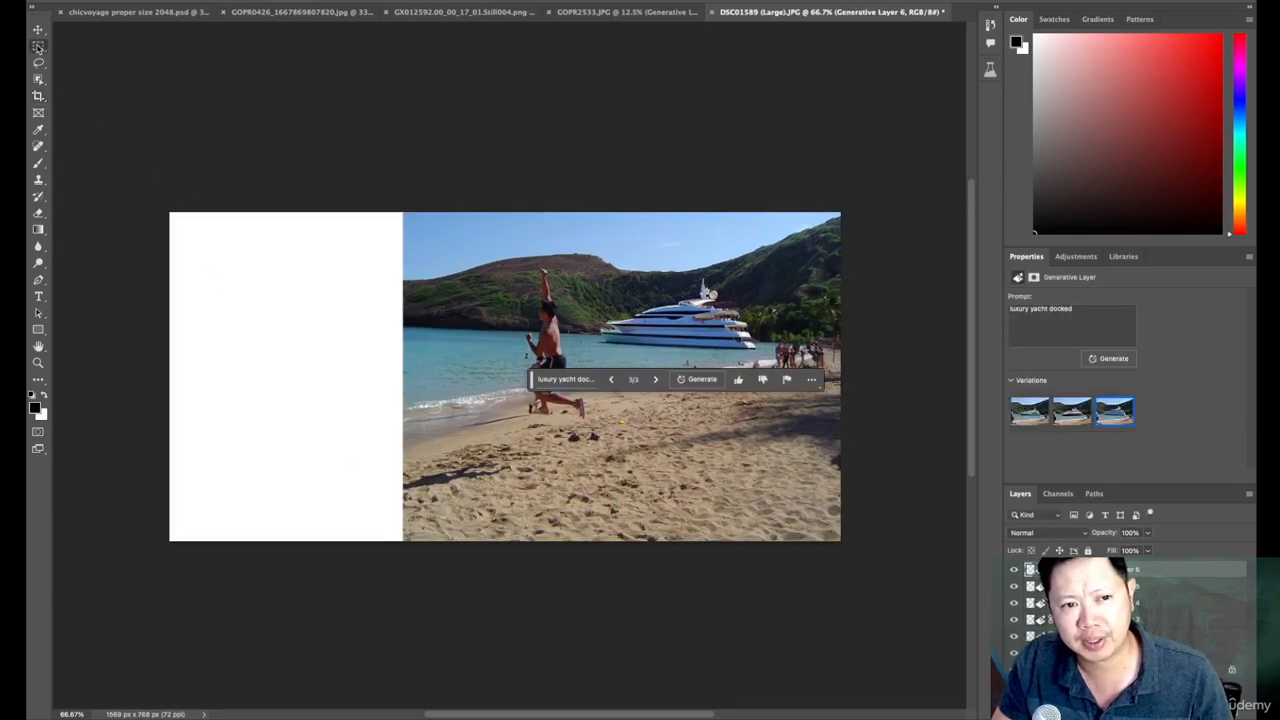
drag(167, 211, 404, 558)
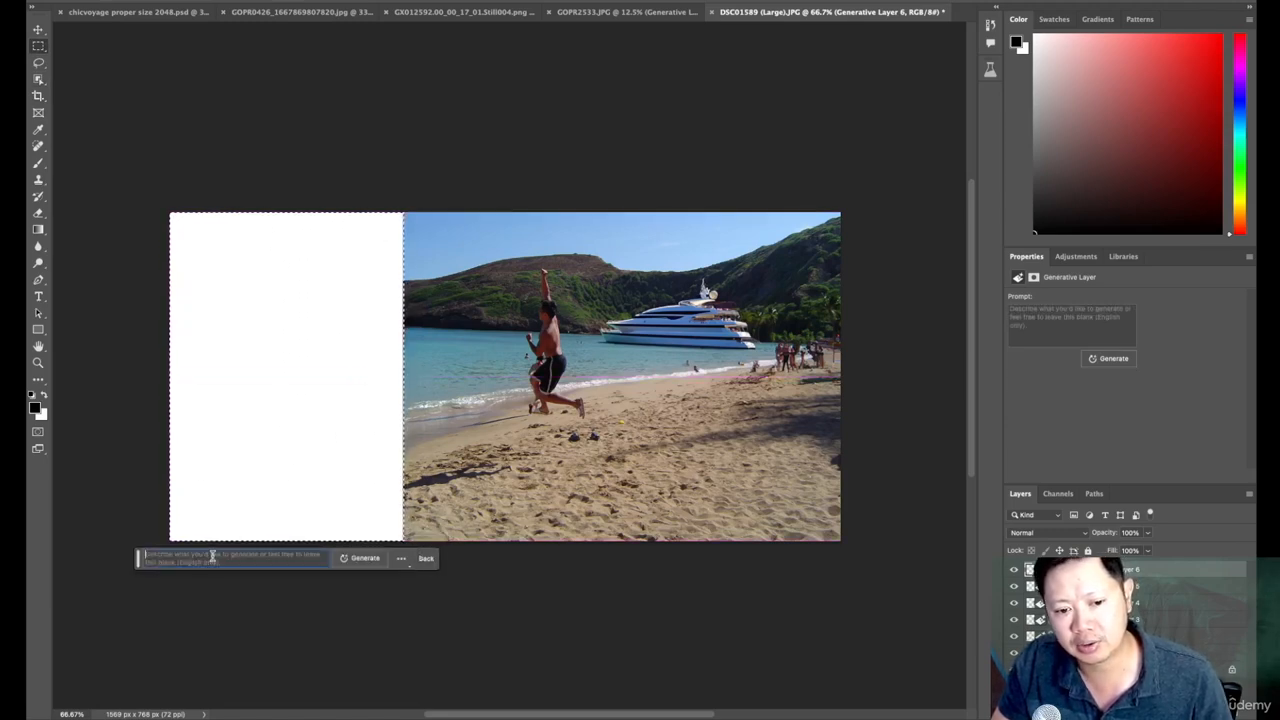
key(Return)
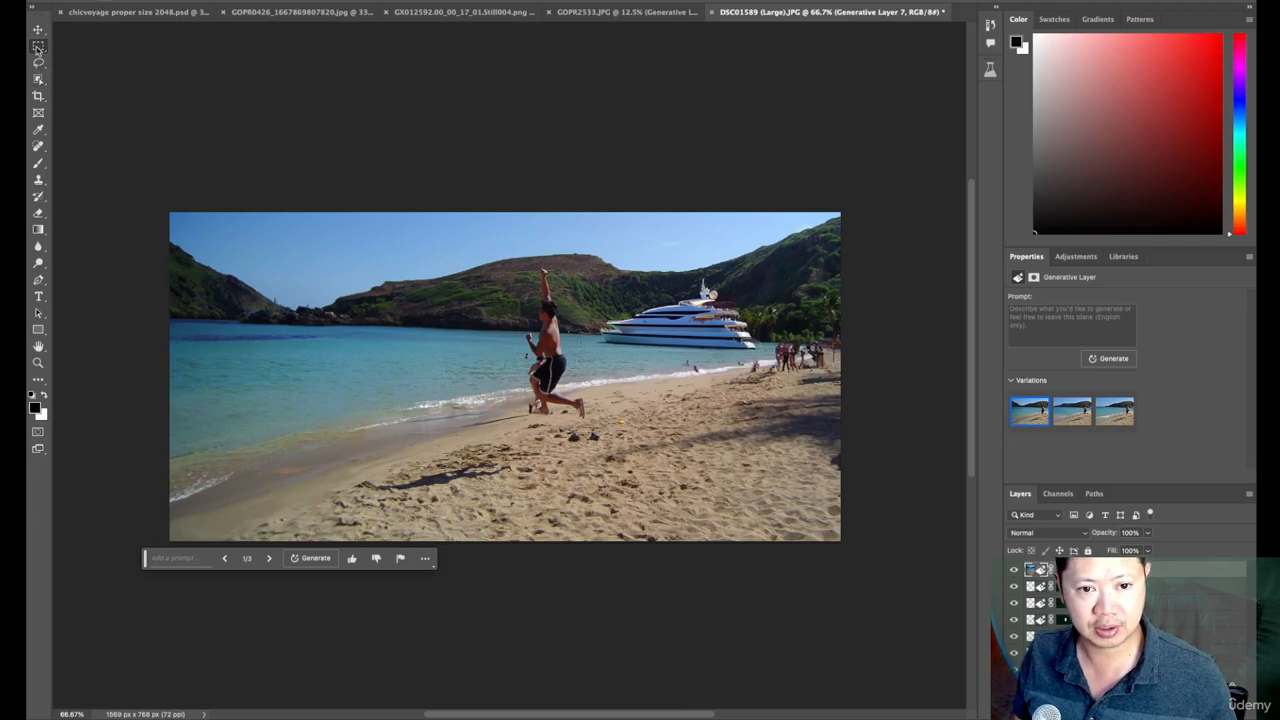
Step: Marquee-select the extended bay left of the jumping man, generate "luxury yacht with girls on board", and choose the third variation
click(195, 250)
drag(195, 250, 470, 393)
click(233, 411)
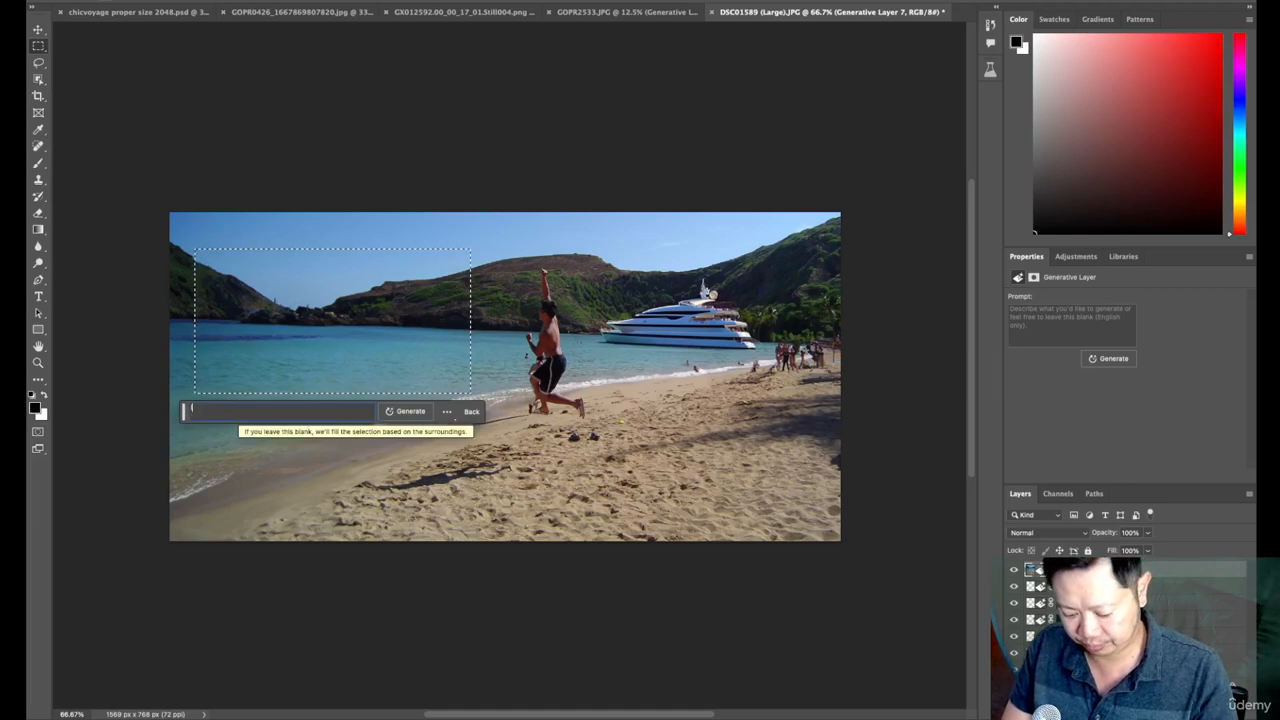
text(luxury ya)
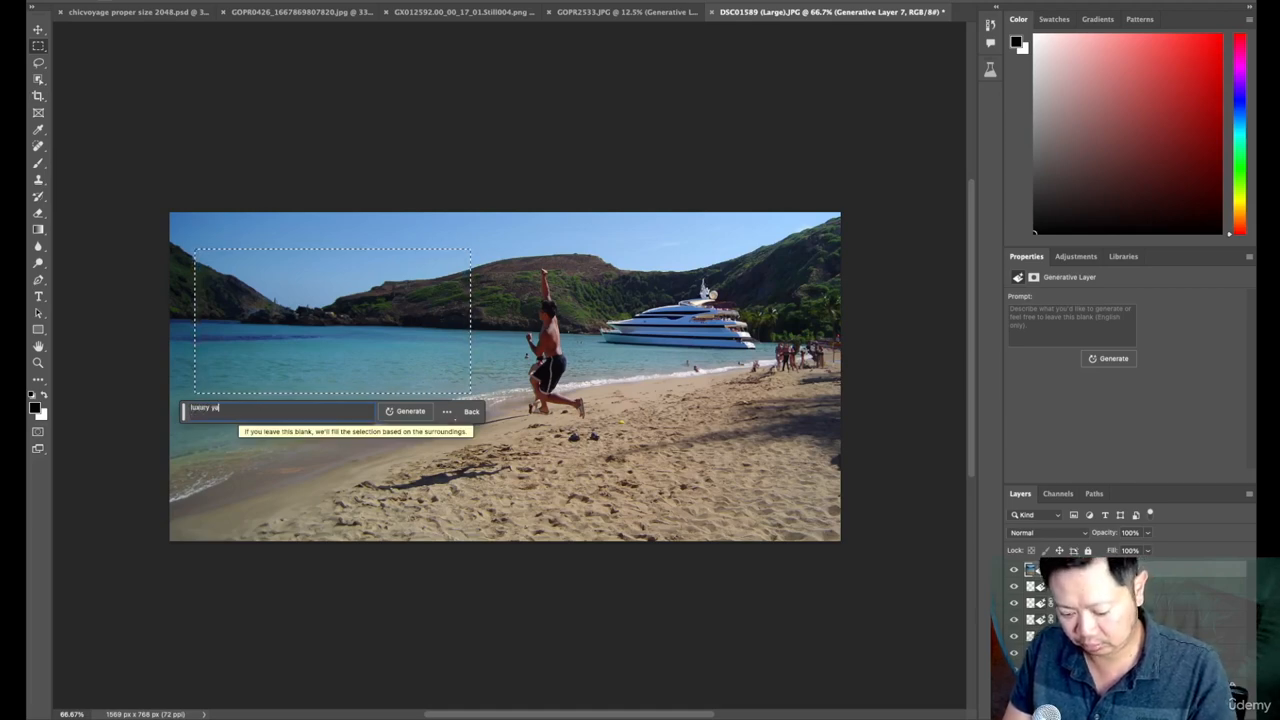
text(cht with g)
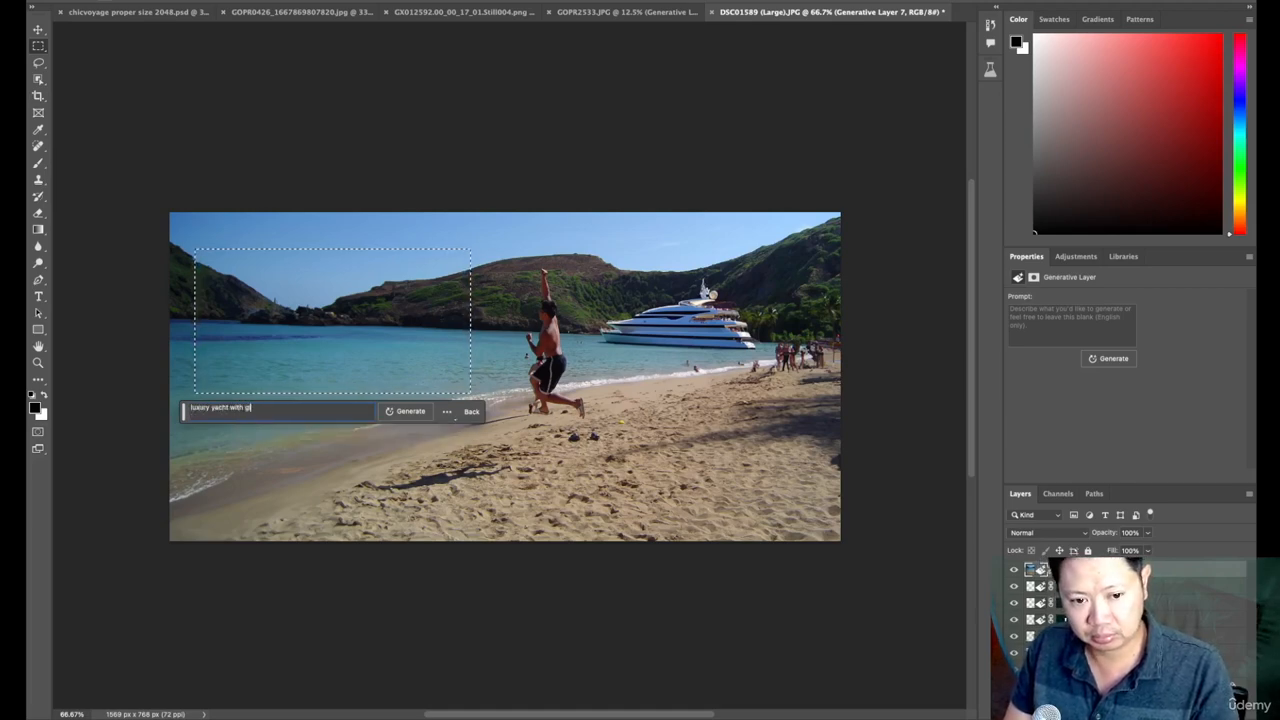
text(irls on board)
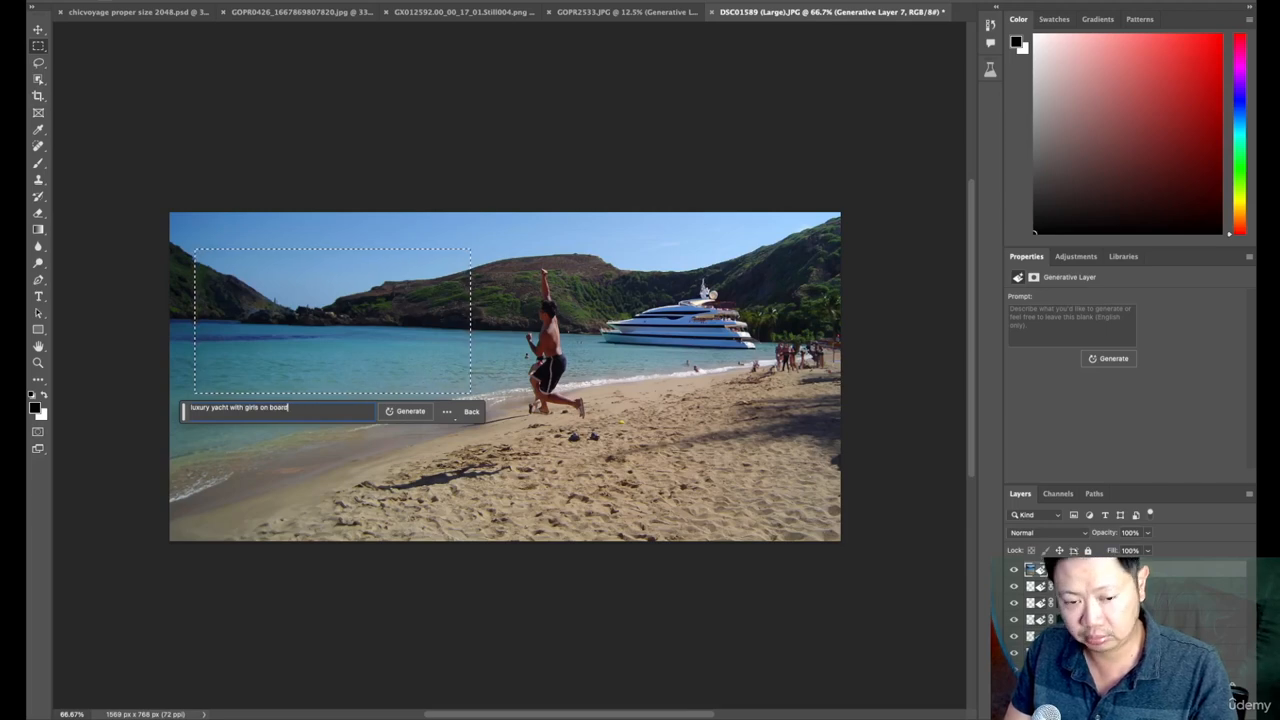
key(Return)
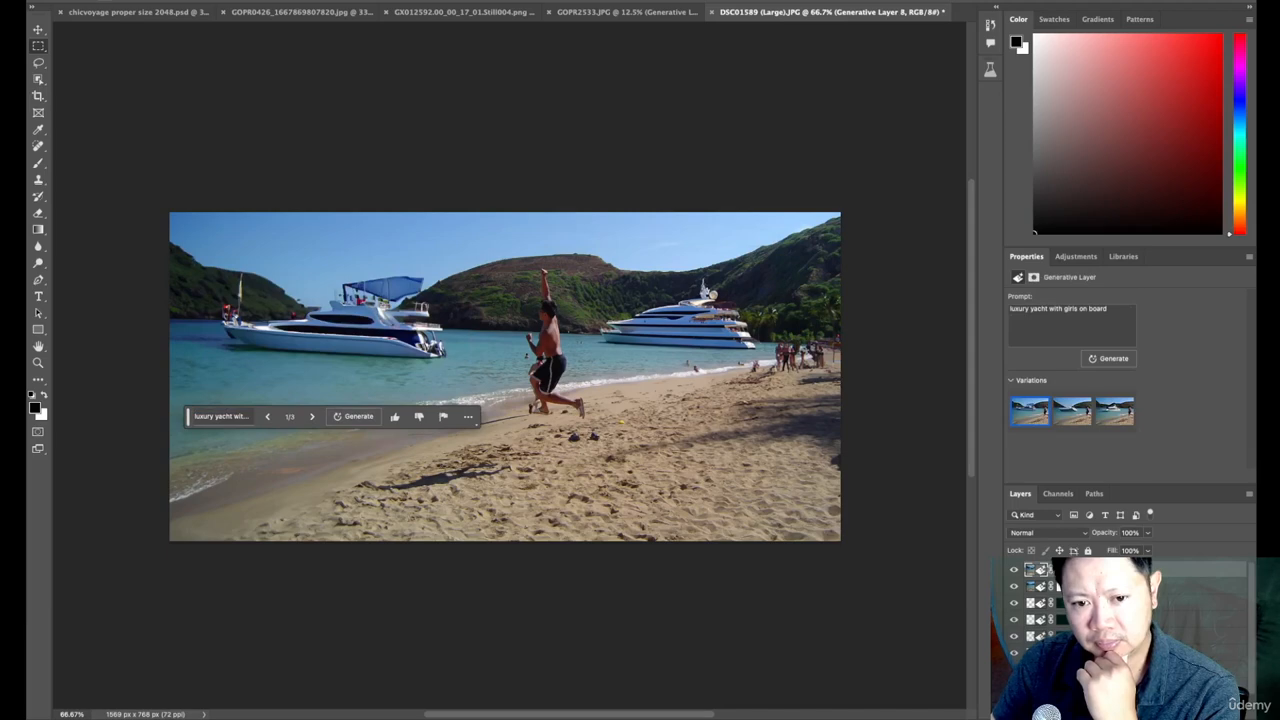
click(310, 417)
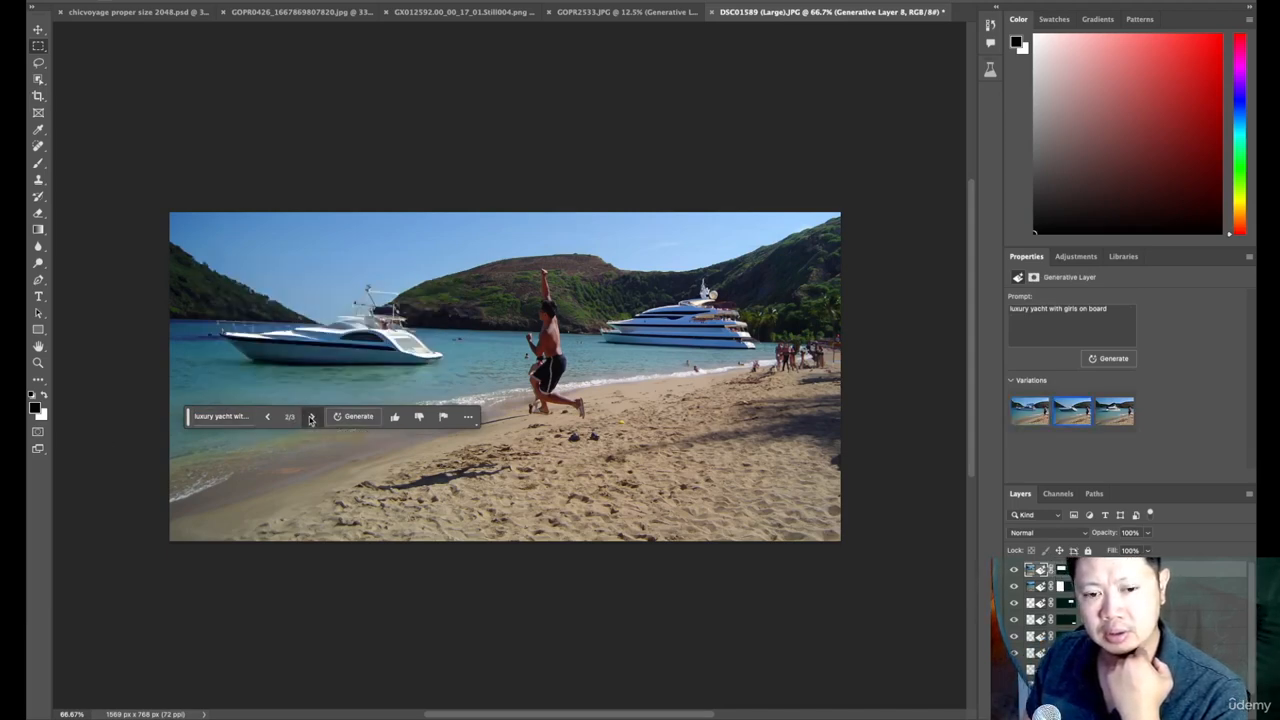
click(310, 418)
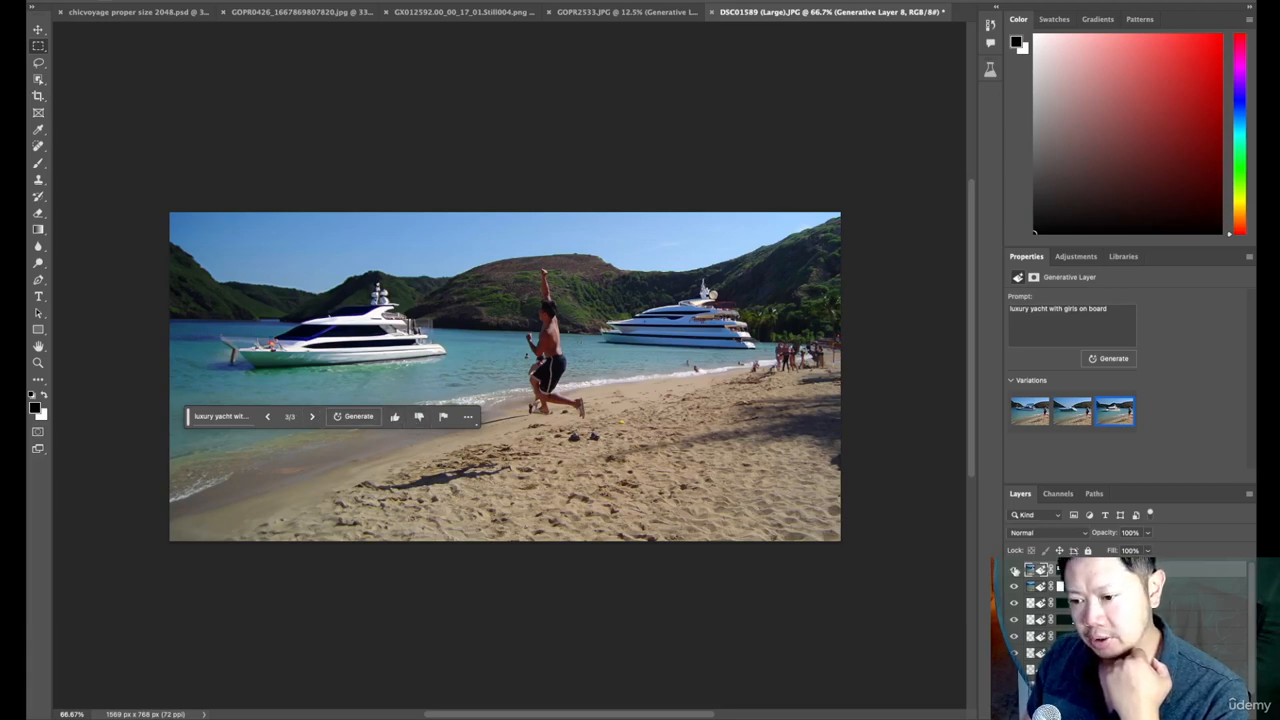
Step: Hide the generative layers one by one from the newest downward, to compare the edits with the original beach photo
scroll(1015, 585, down, 1)
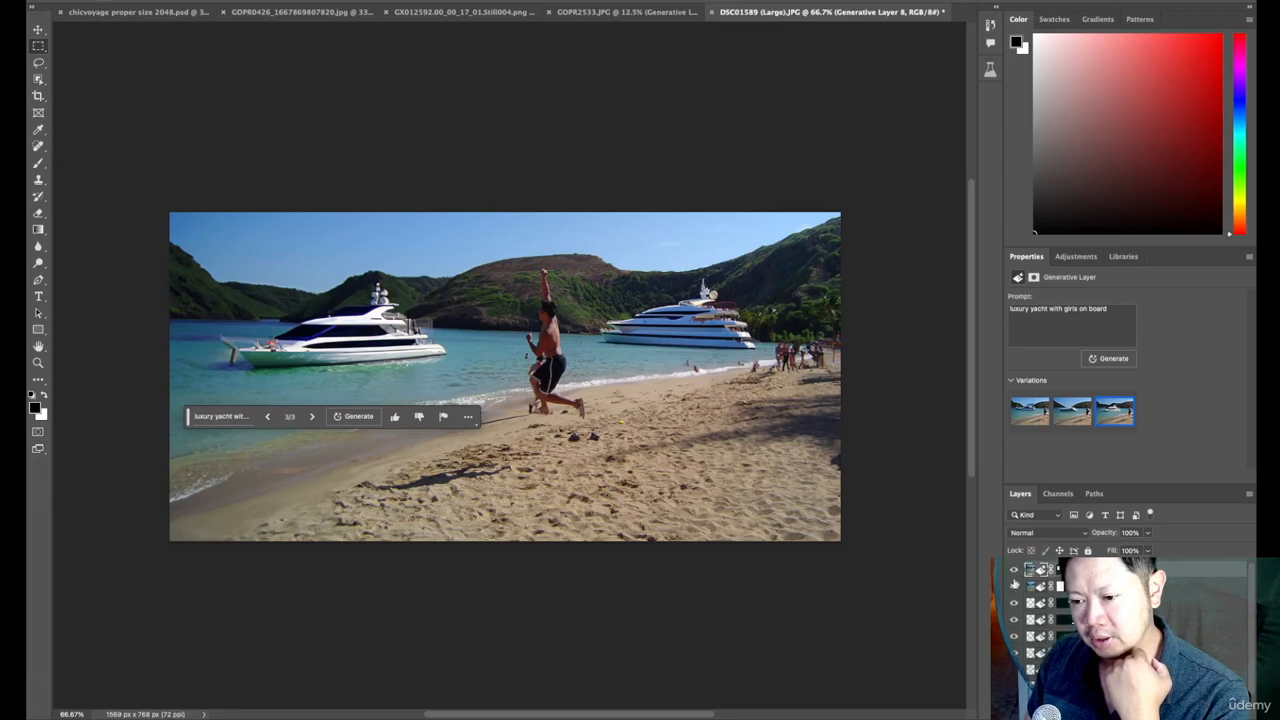
scroll(1016, 620, up, 1)
click(1014, 572)
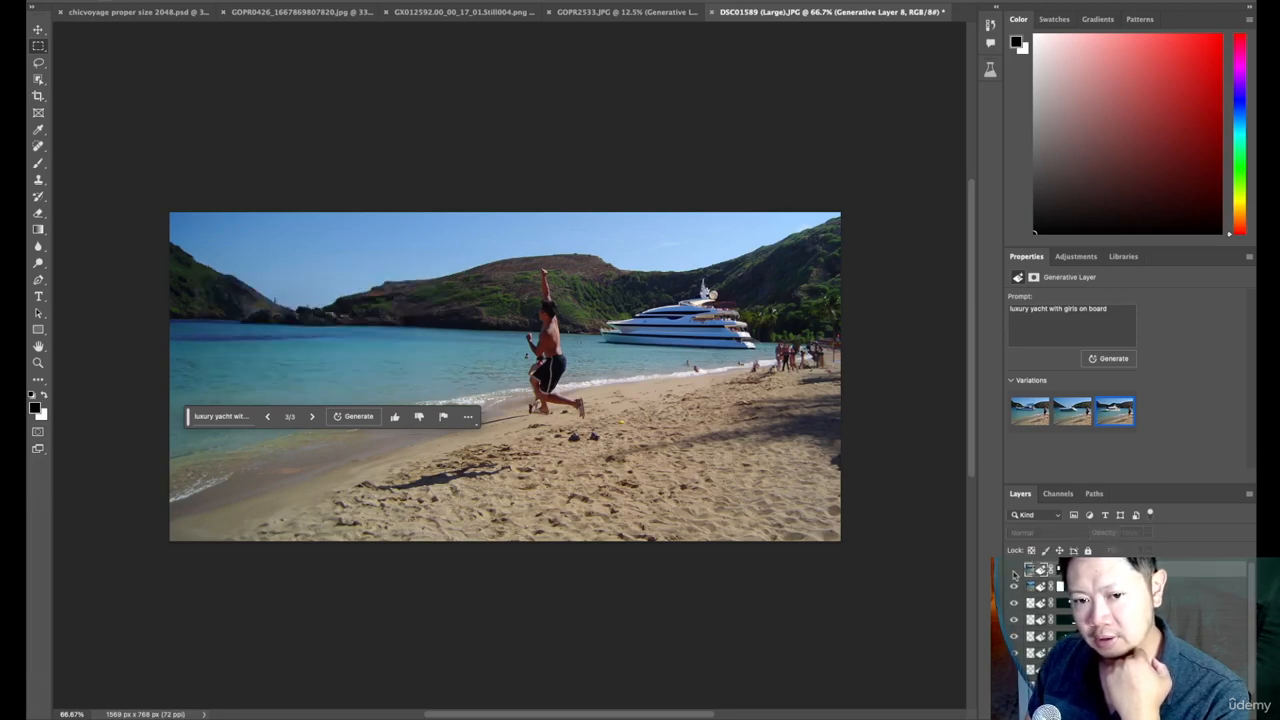
click(1014, 587)
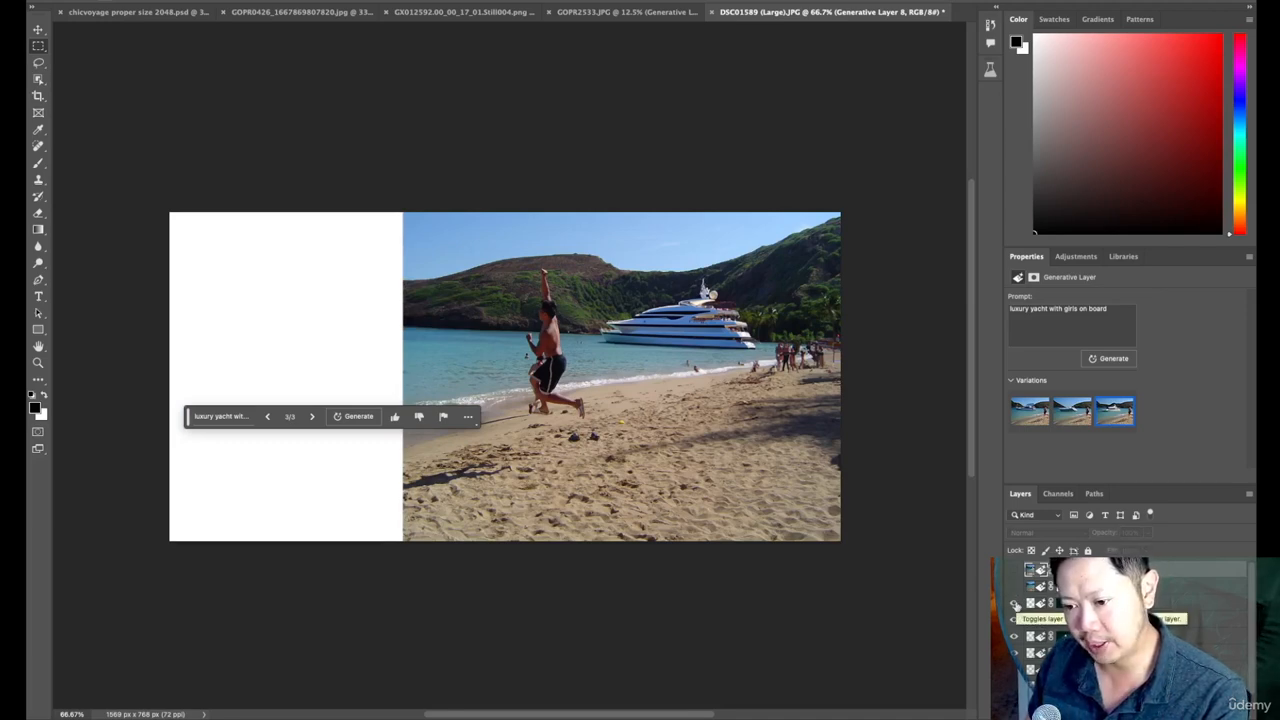
click(1015, 604)
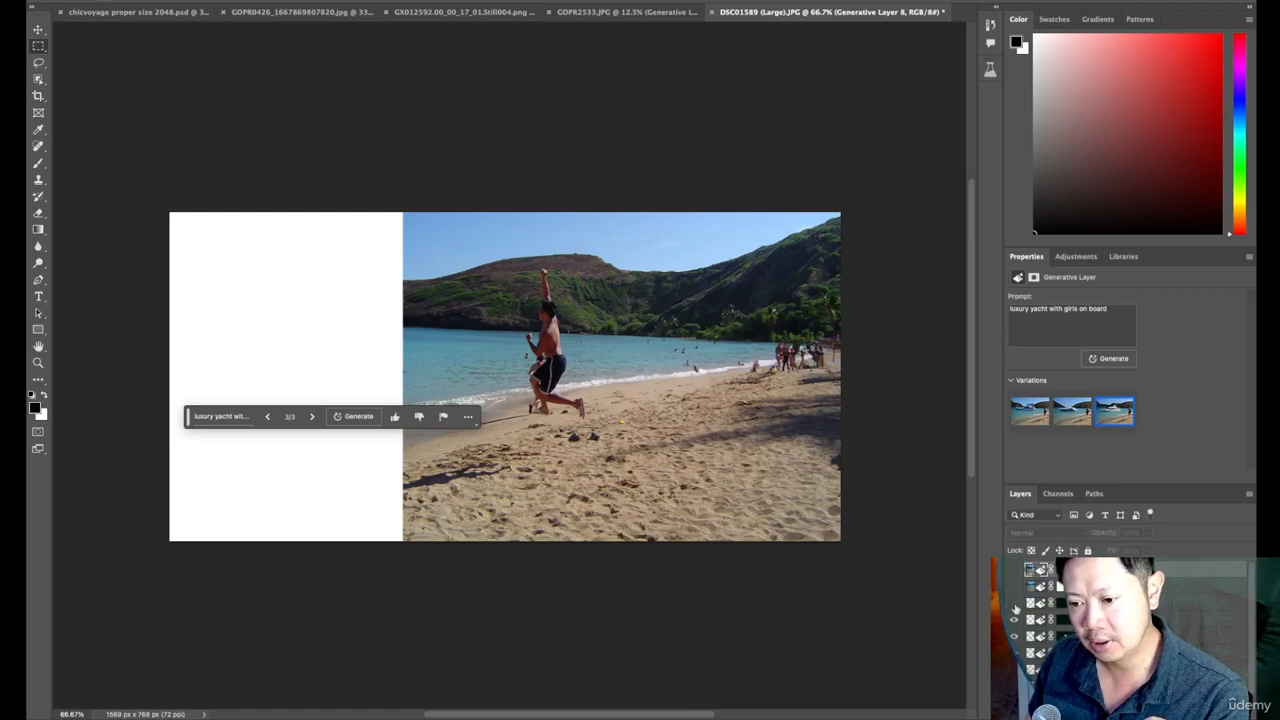
click(1013, 621)
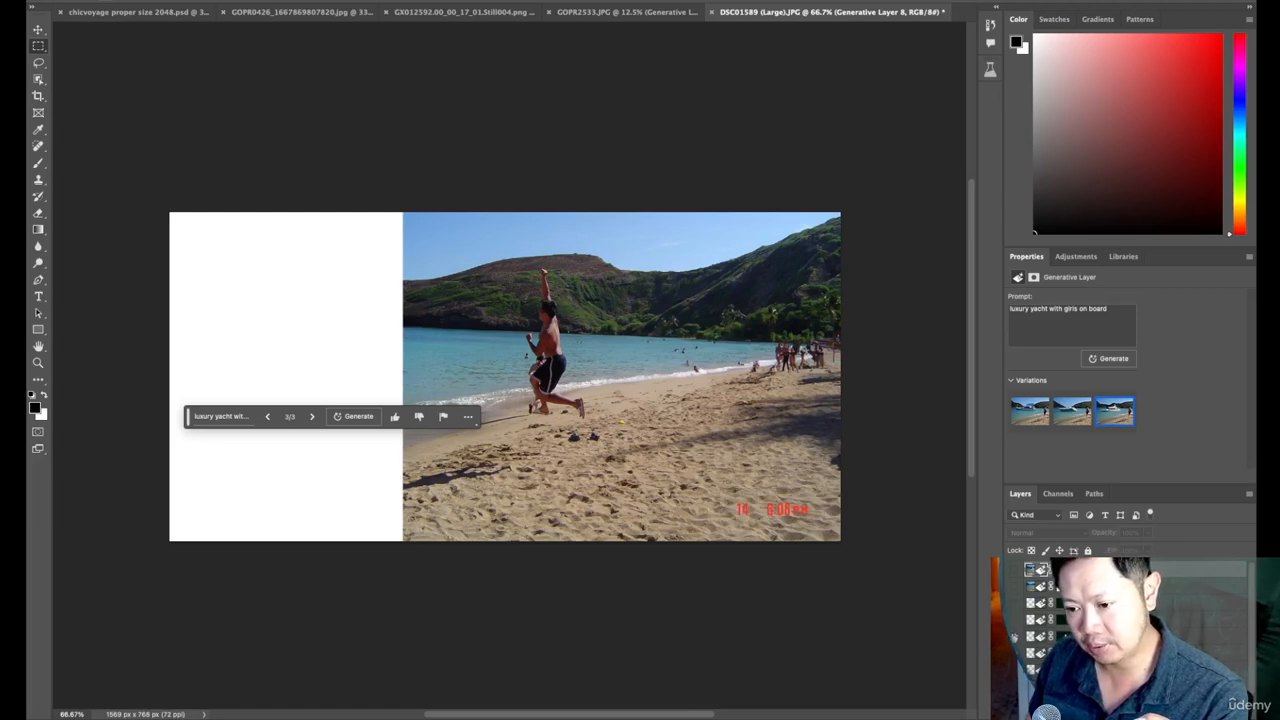
click(1013, 637)
click(1014, 653)
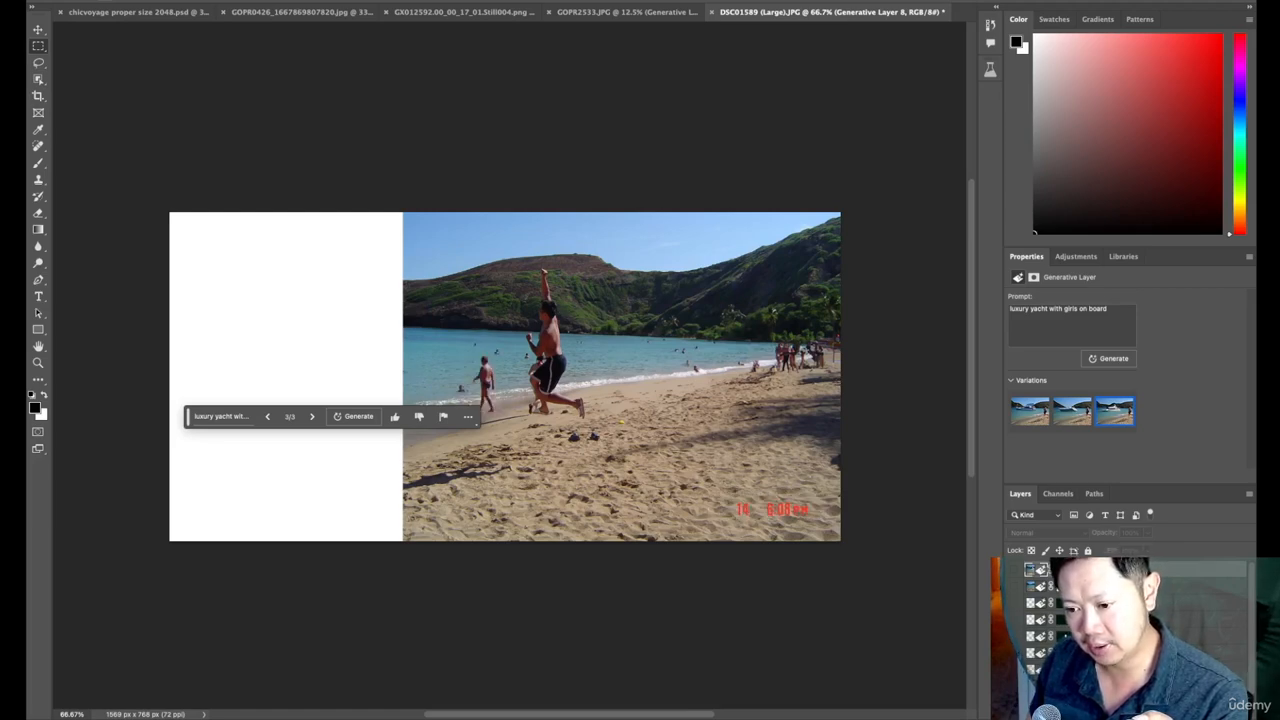
scroll(1016, 655, down, 1)
click(1015, 662)
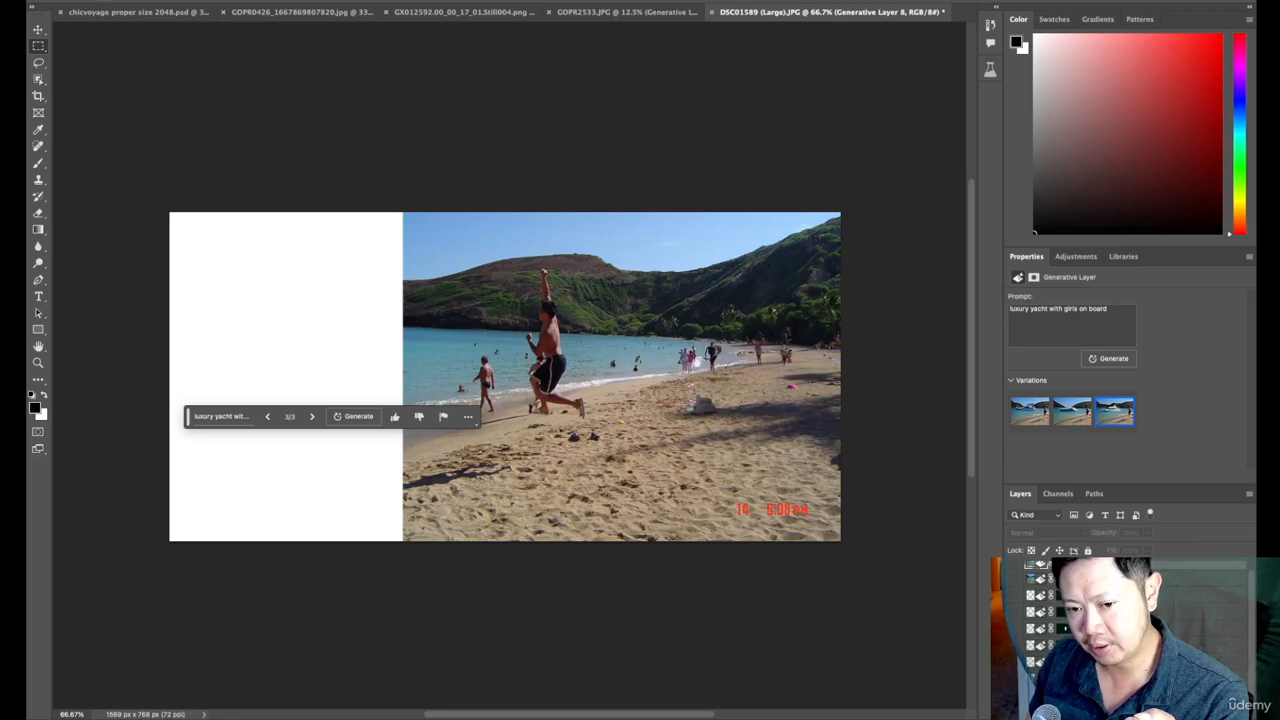
click(1015, 677)
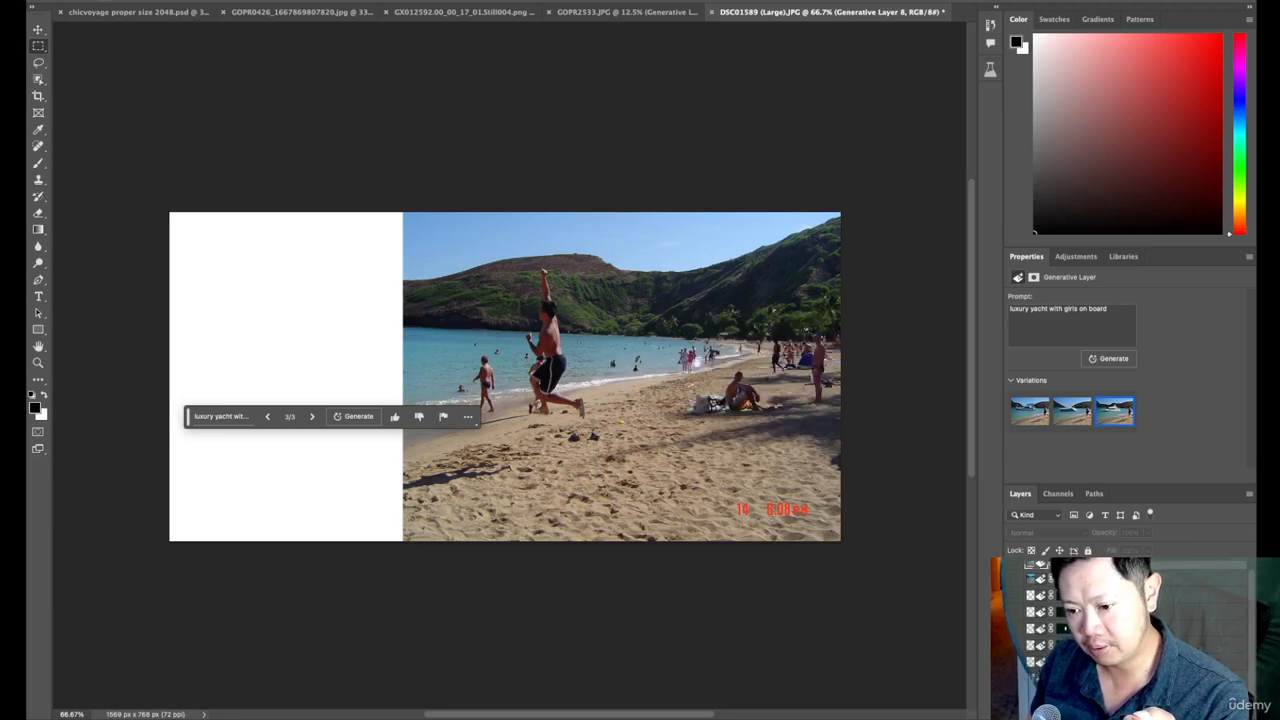
click(1015, 688)
click(1015, 688)
scroll(1025, 650, up, 1)
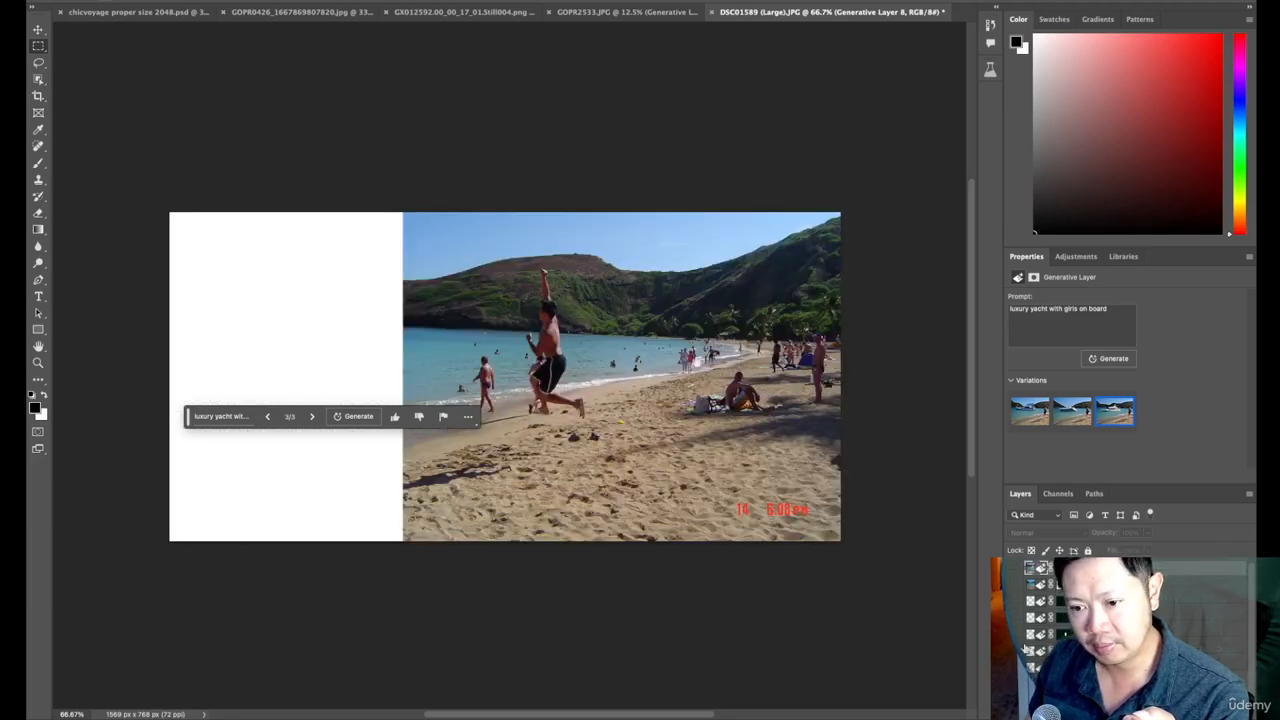
scroll(1025, 645, down, 1)
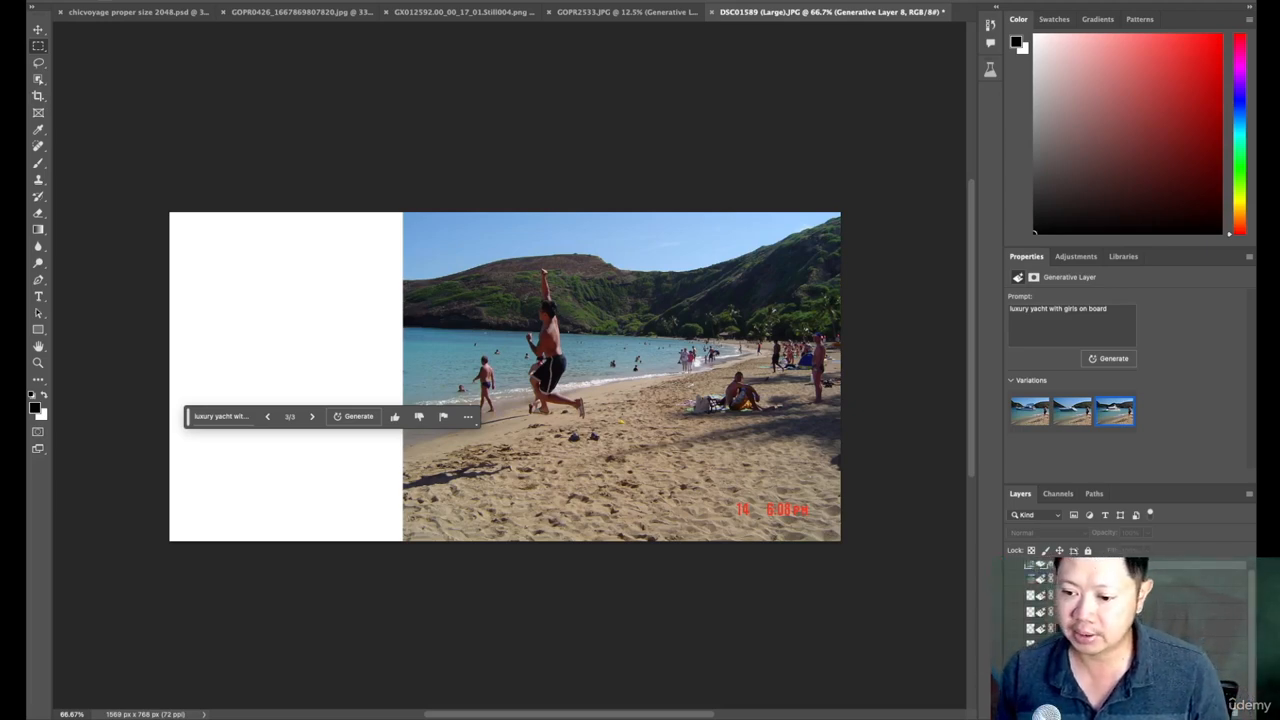
Step: Show the hidden generative layers again one by one from the oldest upward, ending with the yacht left of the jumping man
click(1014, 678)
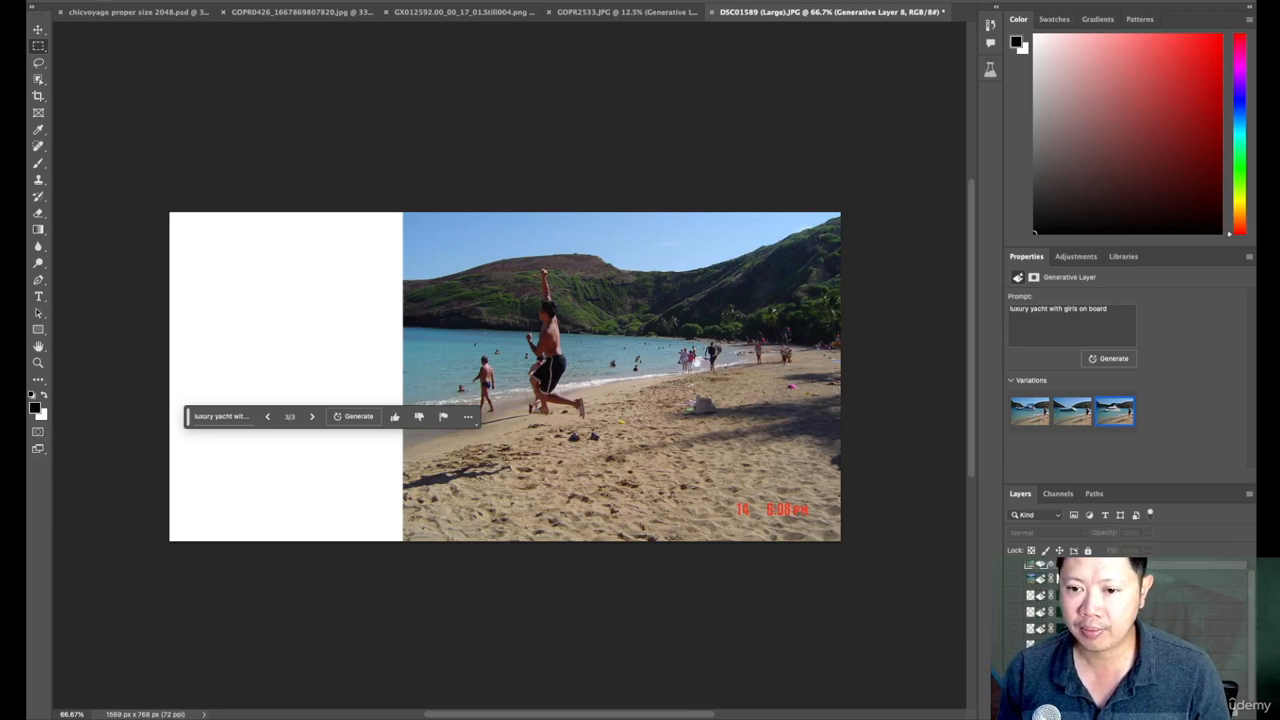
click(1014, 678)
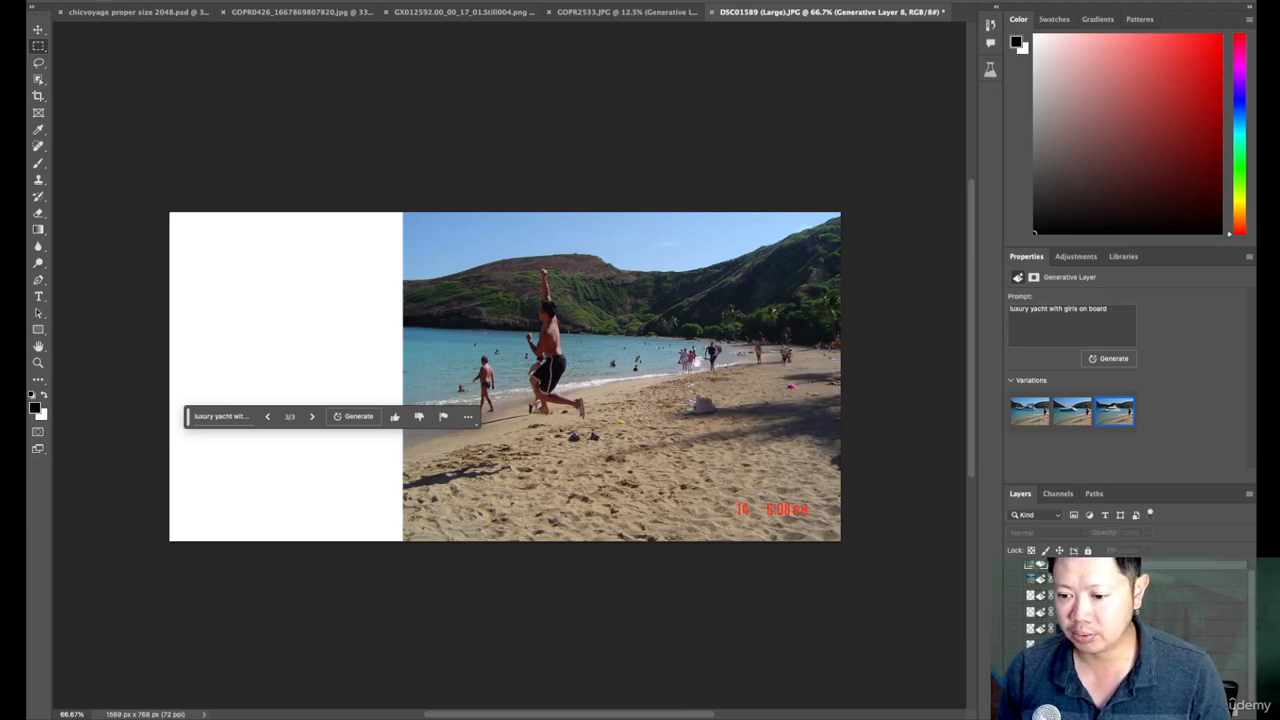
click(1013, 661)
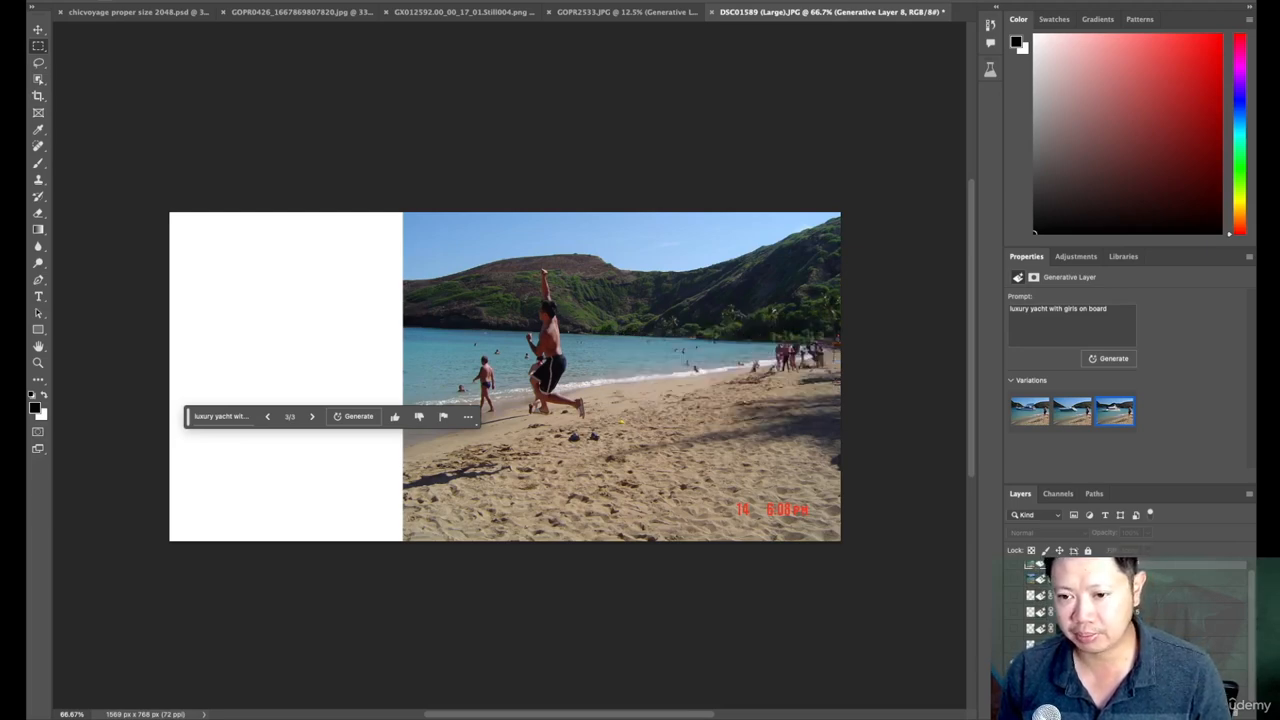
click(1014, 647)
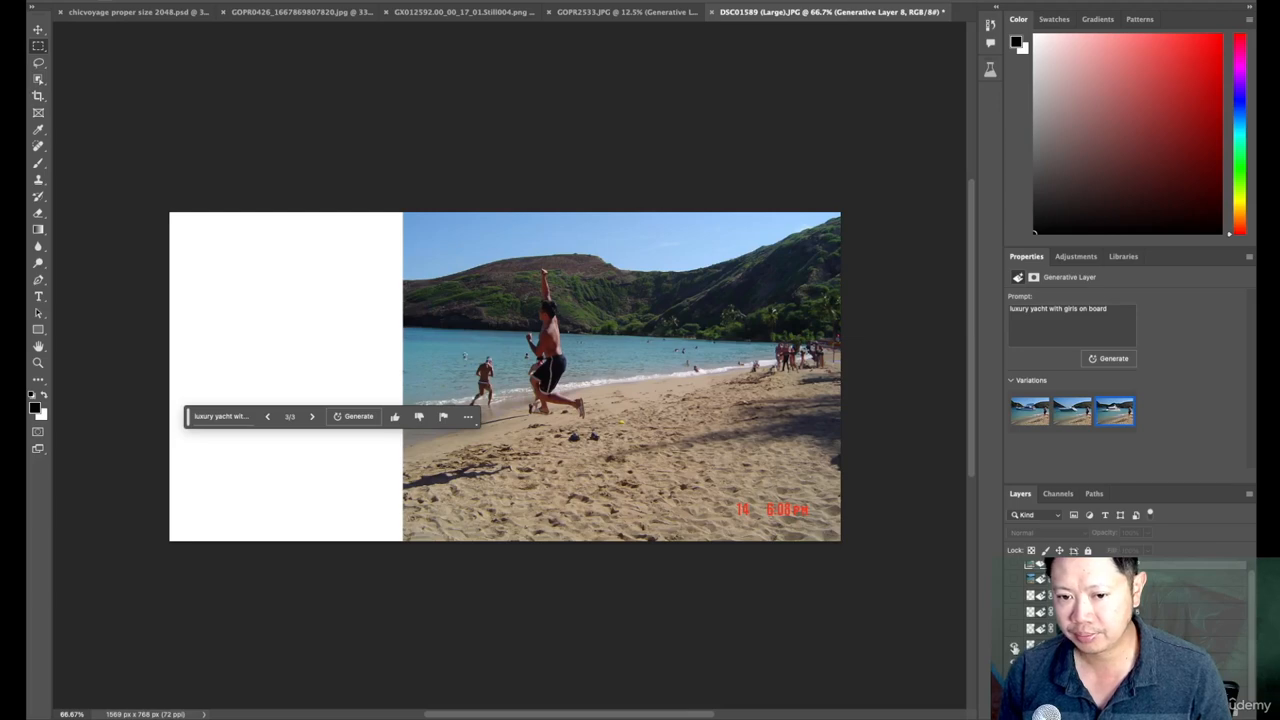
click(1014, 630)
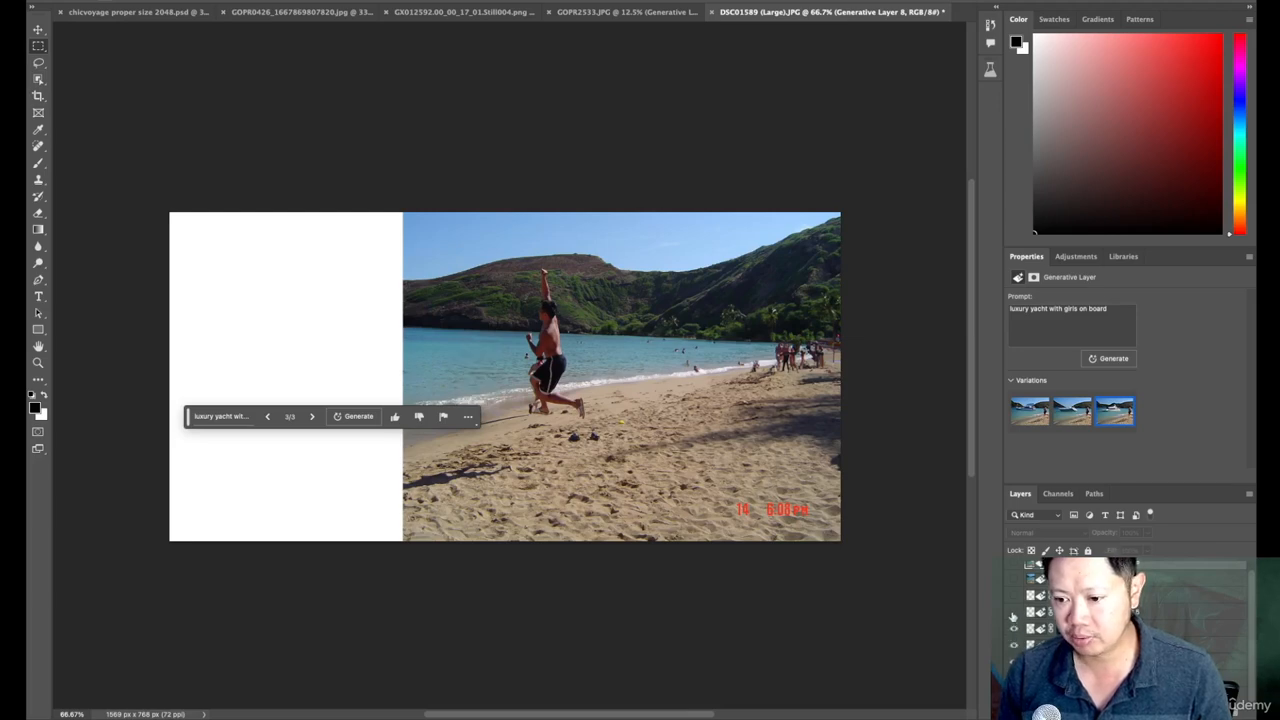
click(1013, 614)
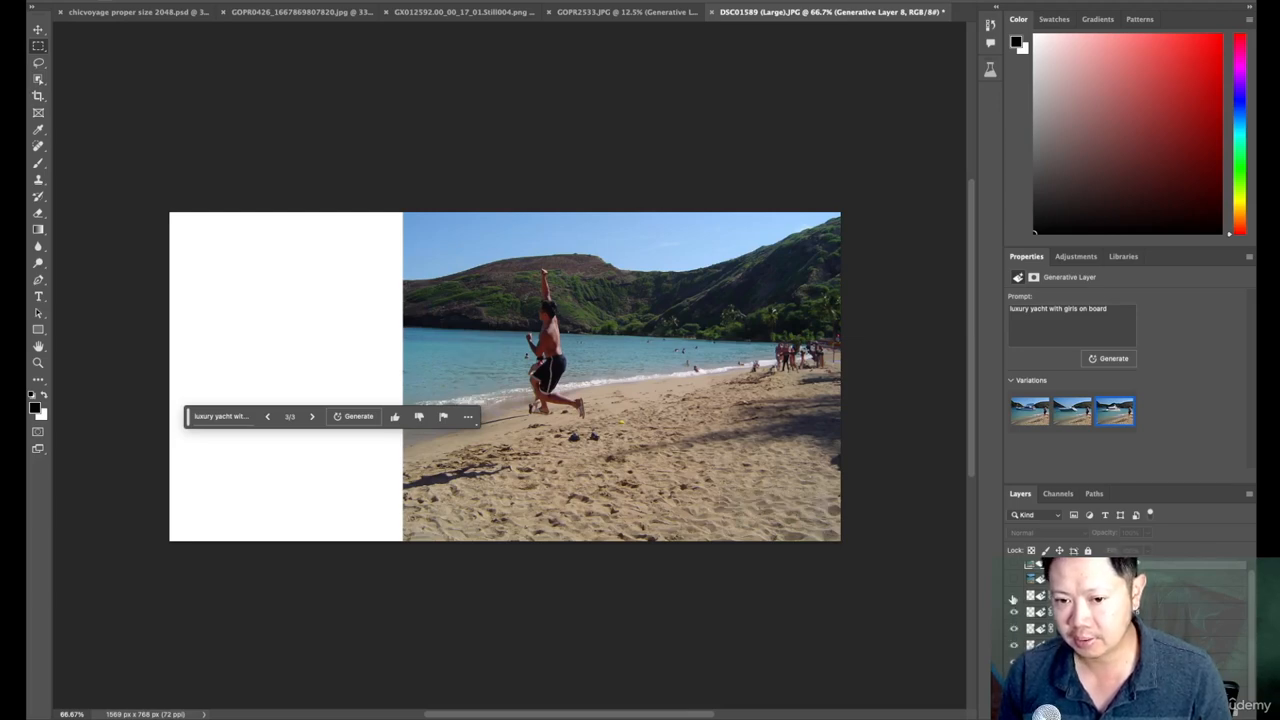
click(1013, 598)
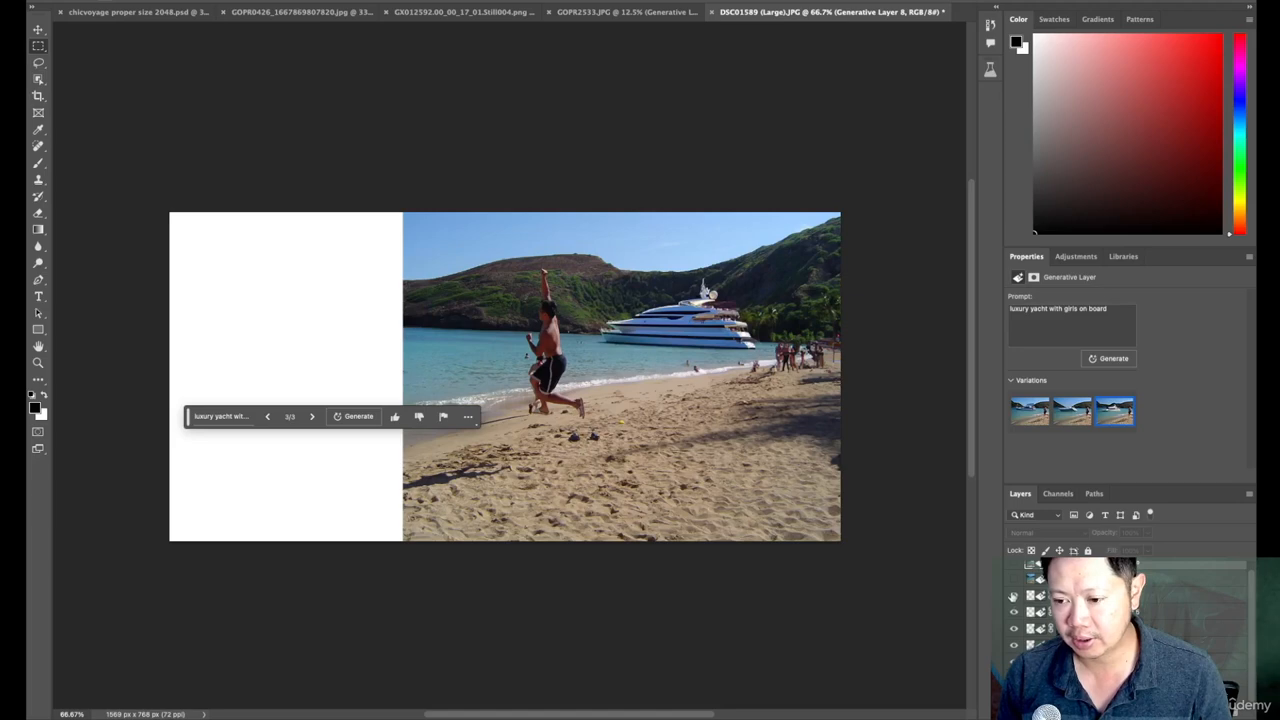
scroll(1013, 597, up, 1)
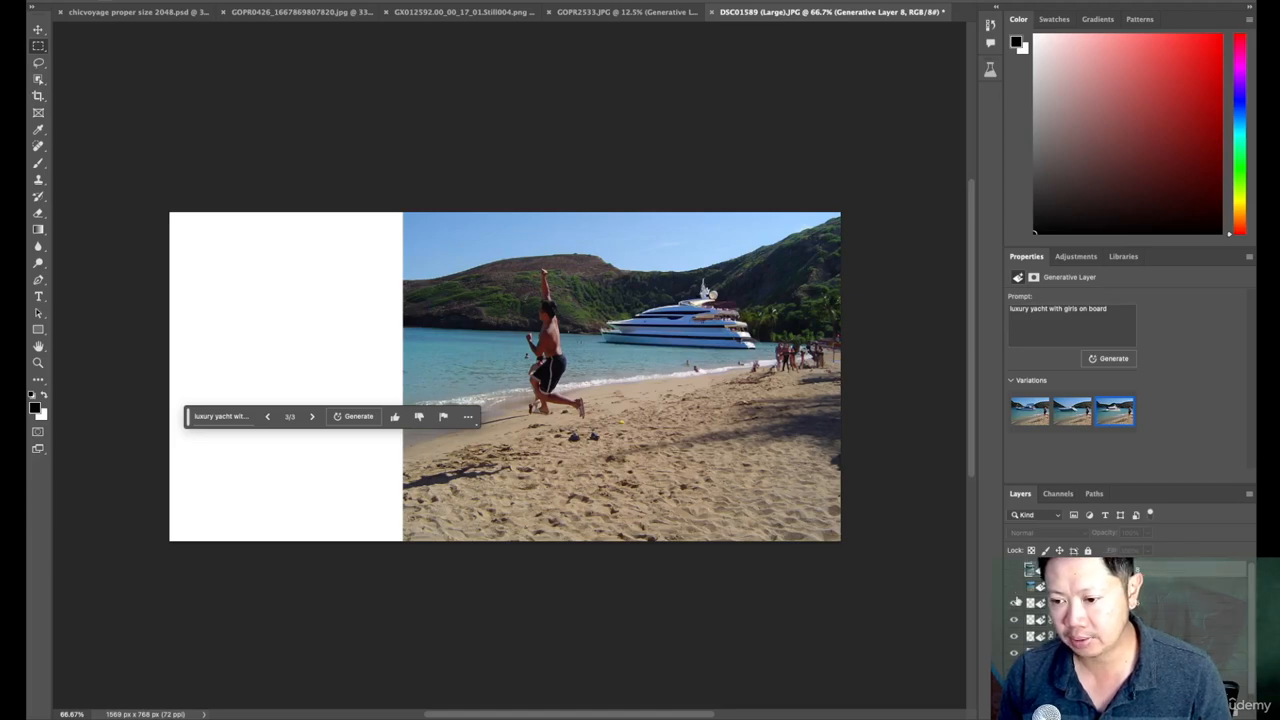
click(1015, 589)
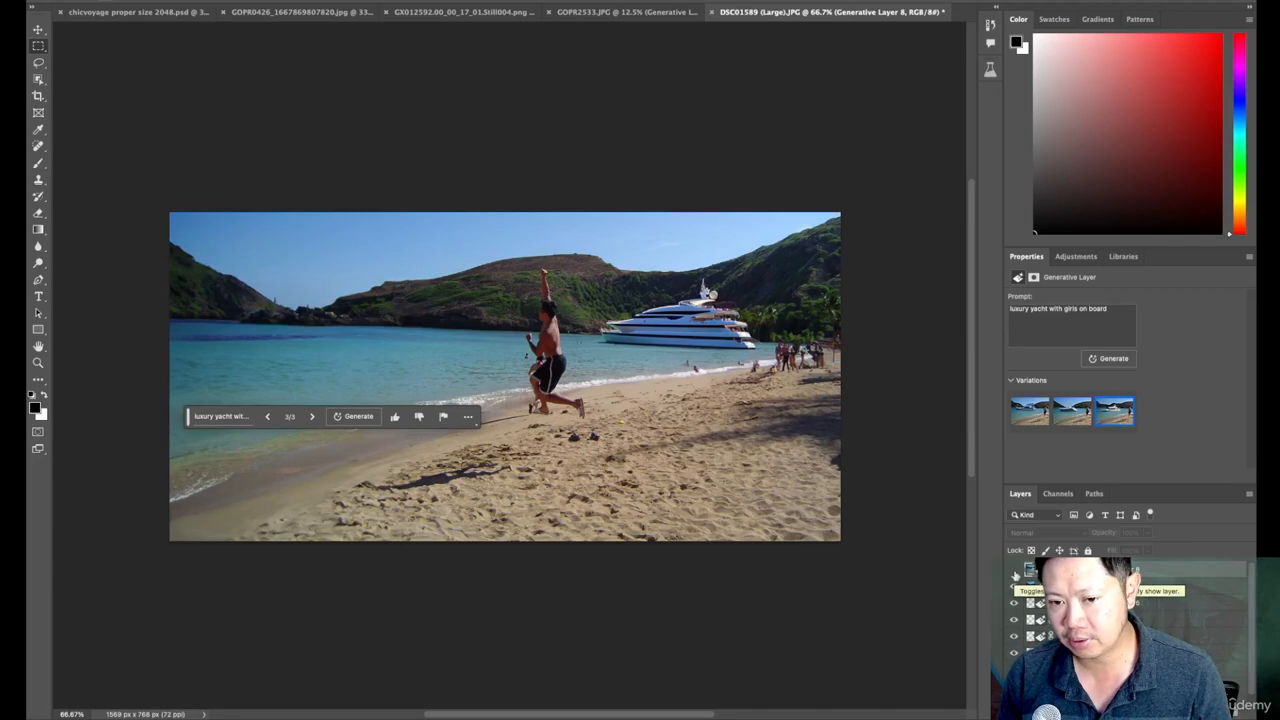
click(1014, 571)
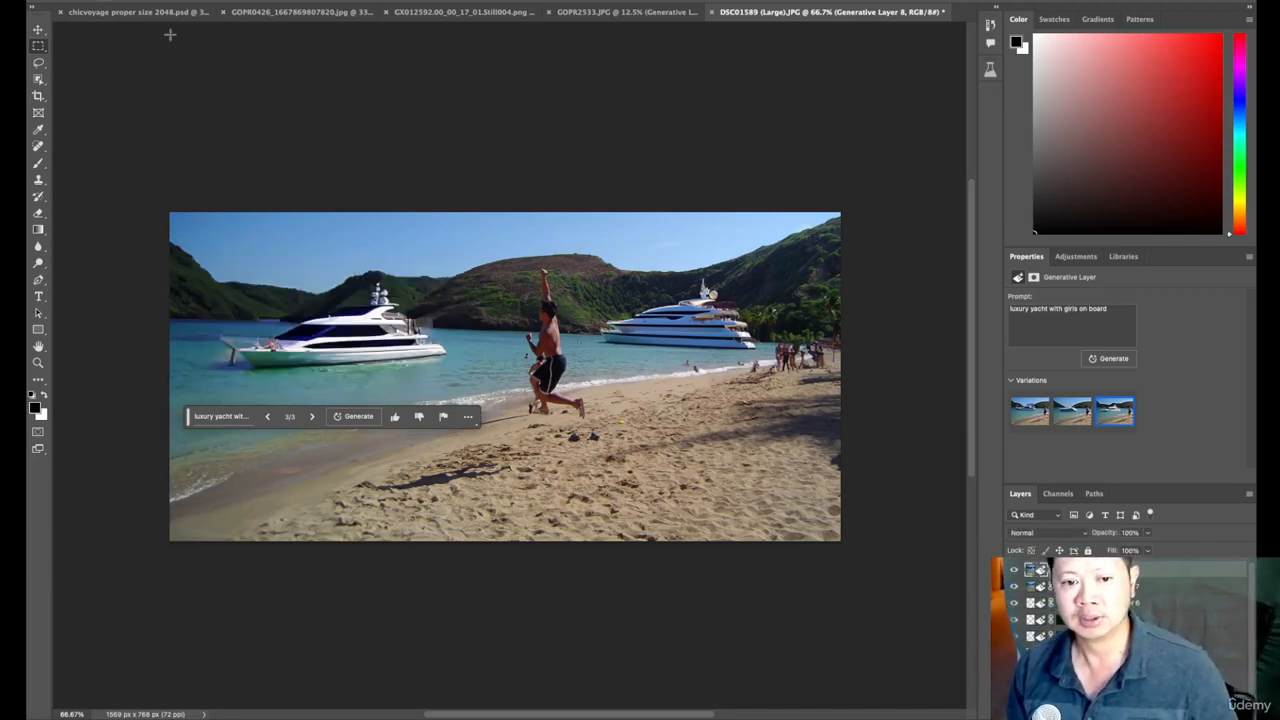
Step: Quick-export the edited beach photo as a PNG named "honolulu ai dragon punch" in the Pictures folder
click(150, 1)
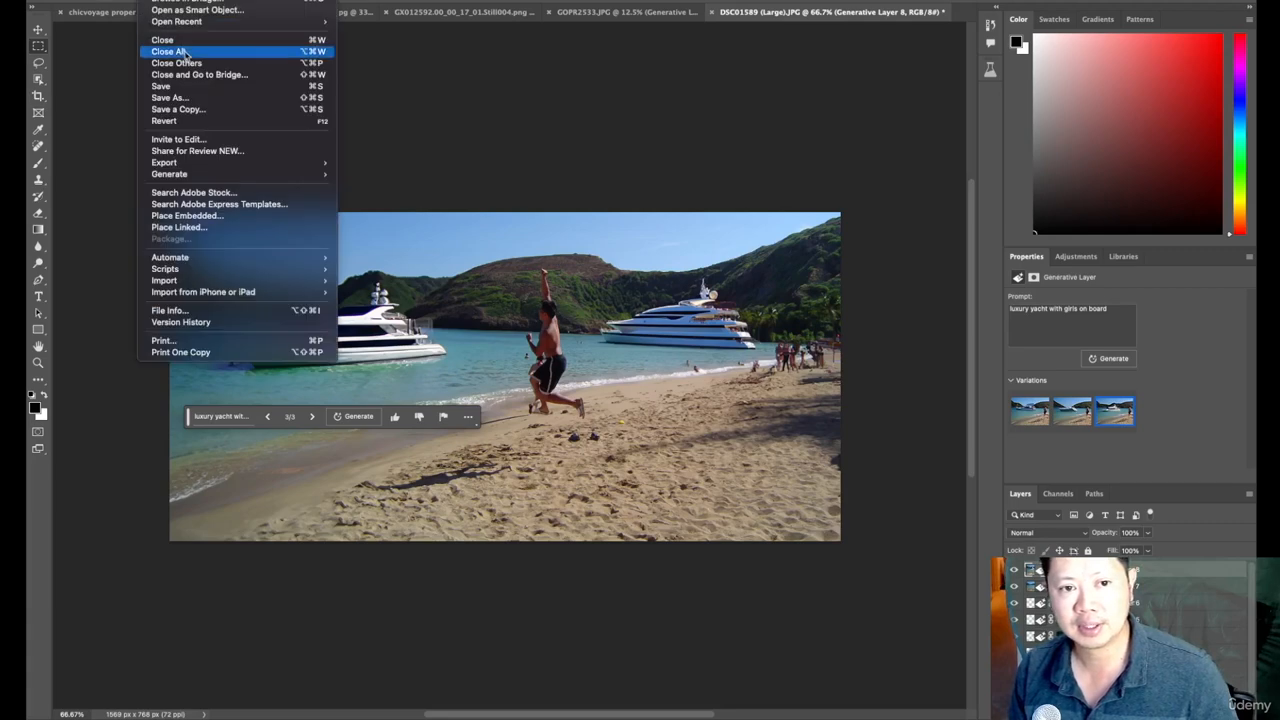
mouse_move(267, 170)
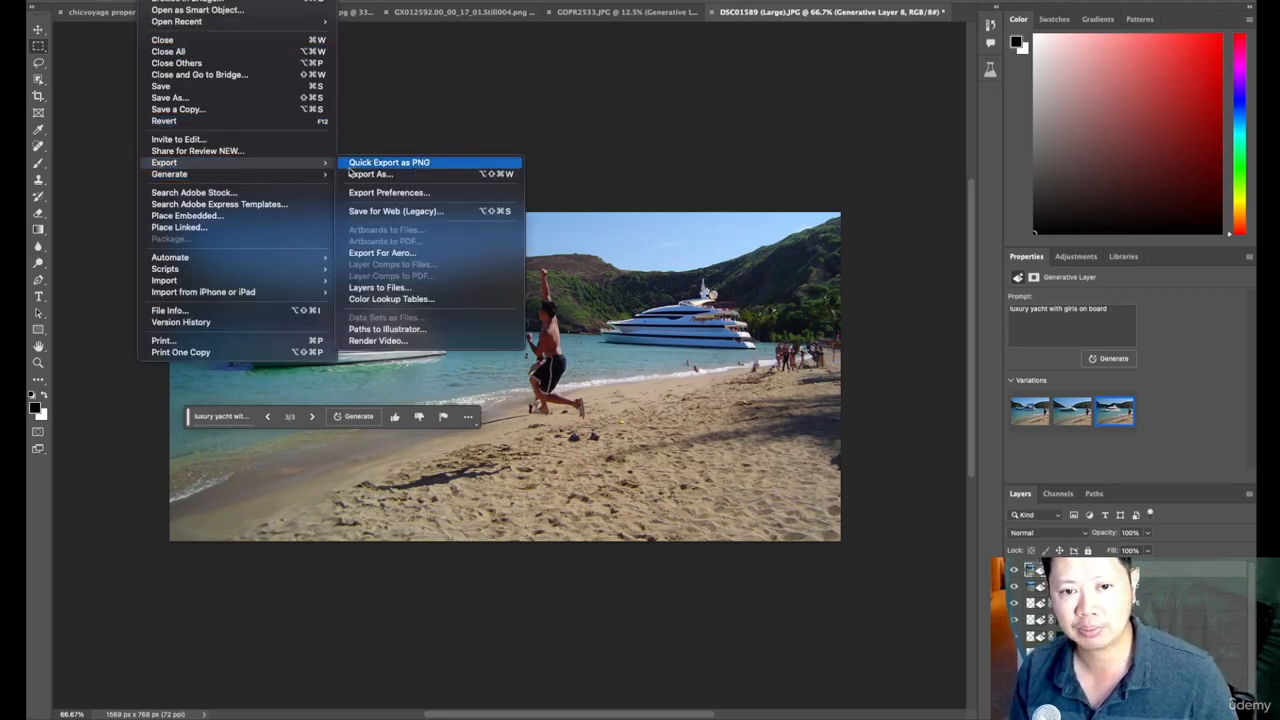
click(360, 164)
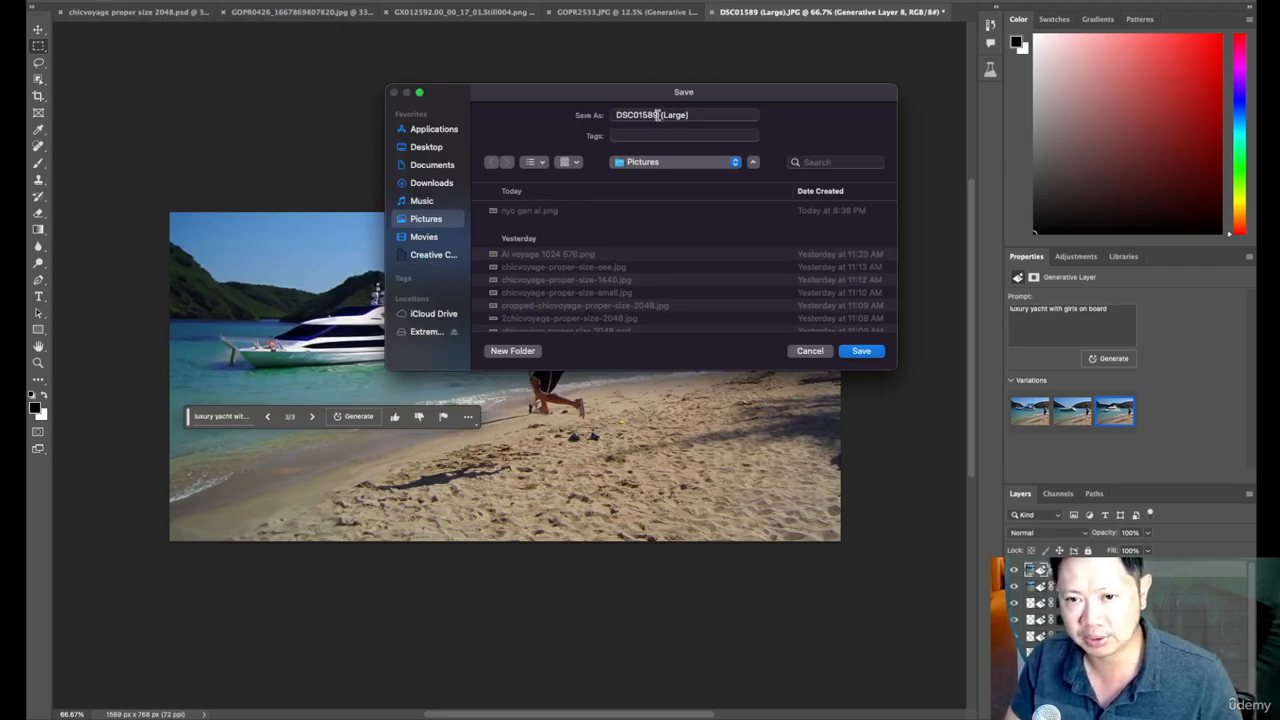
drag(688, 115, 607, 115)
key(BackSpace)
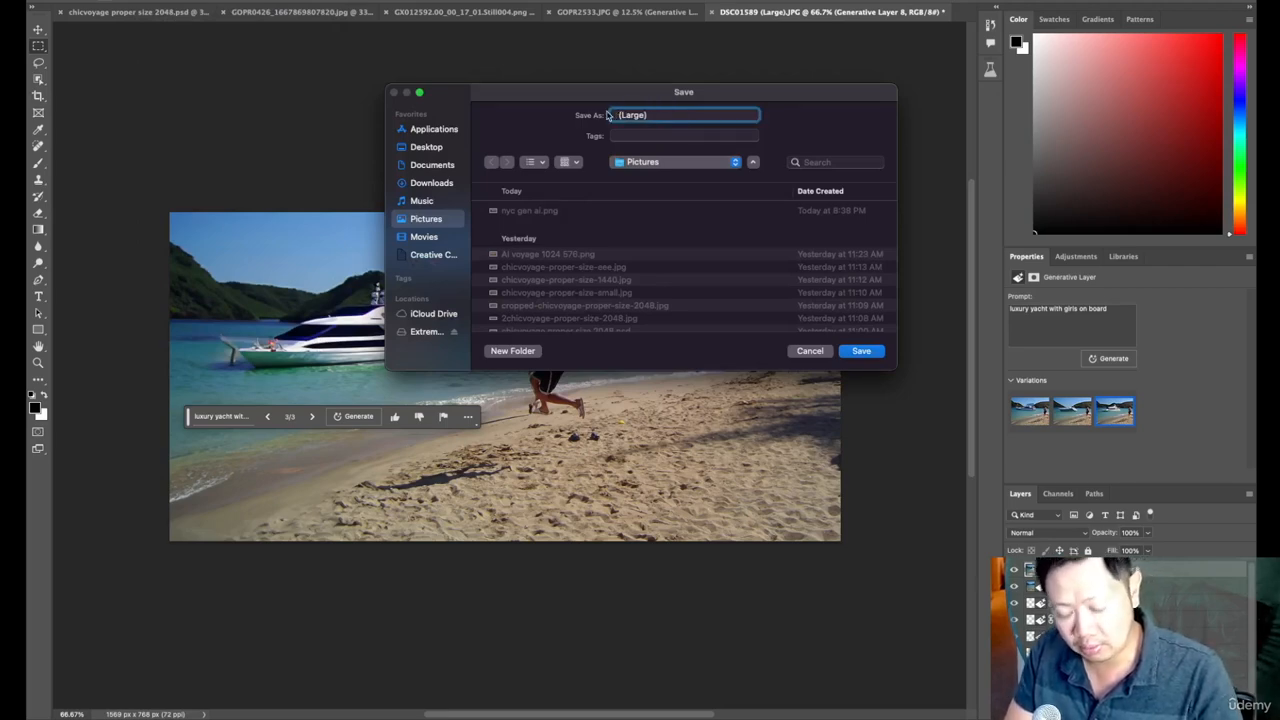
key(super+a)
key(BackSpace)
text(honol)
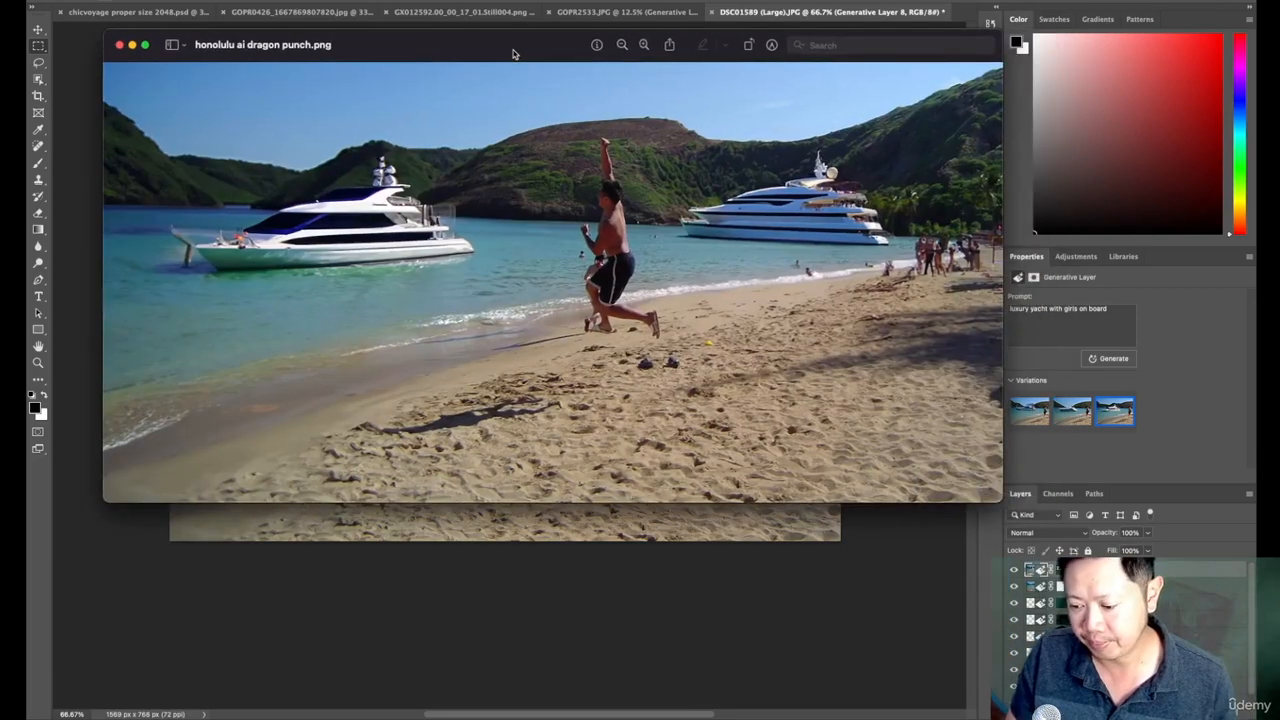
Step: View the exported "honolulu ai dragon punch.png" full screen in the image viewer
mouse_move(513, 53)
mouse_down()
mouse_move(500, 51)
mouse_move(528, 49)
mouse_up()
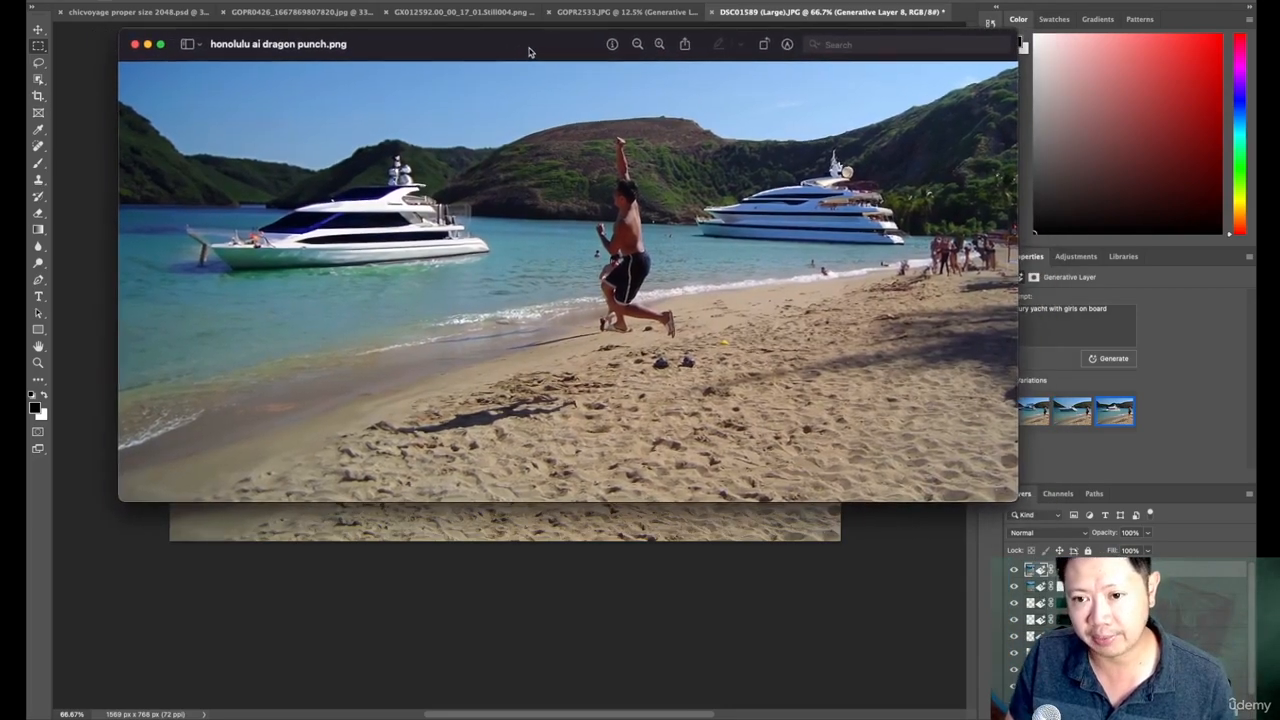
click(160, 44)
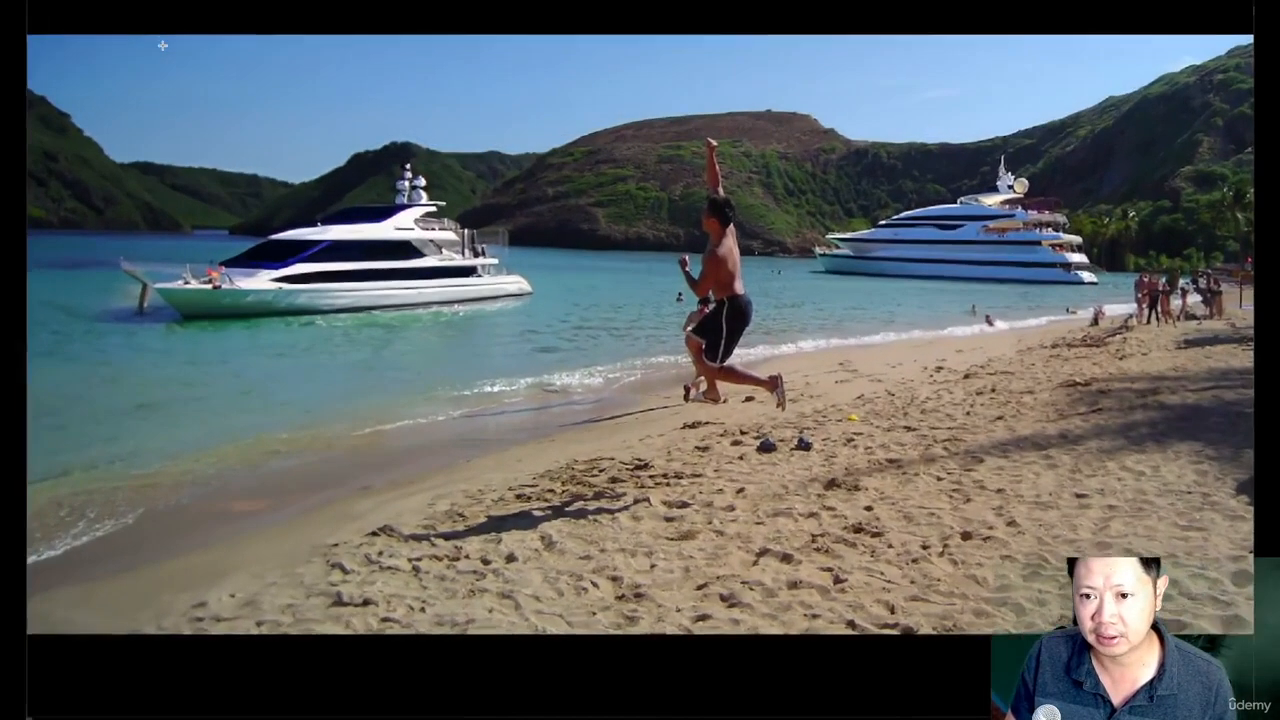